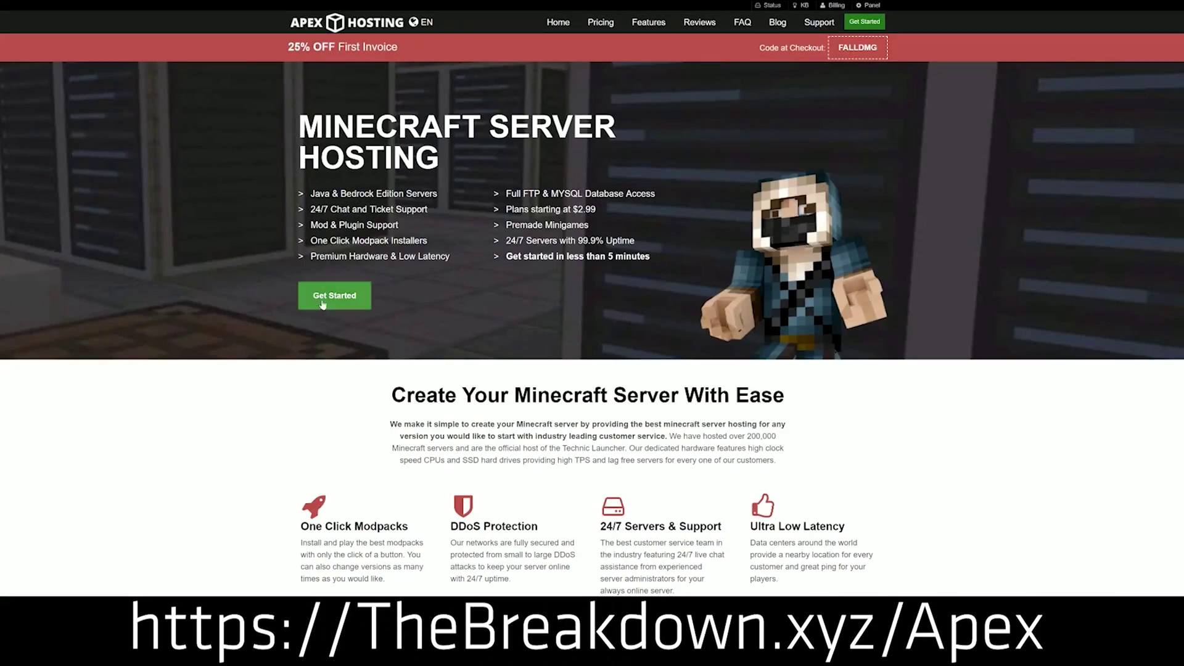
Step: Review the hosting features on the Apex Hosting page, including 24/7 support, automated backups and instant setup
scroll(466, 372, down, 4)
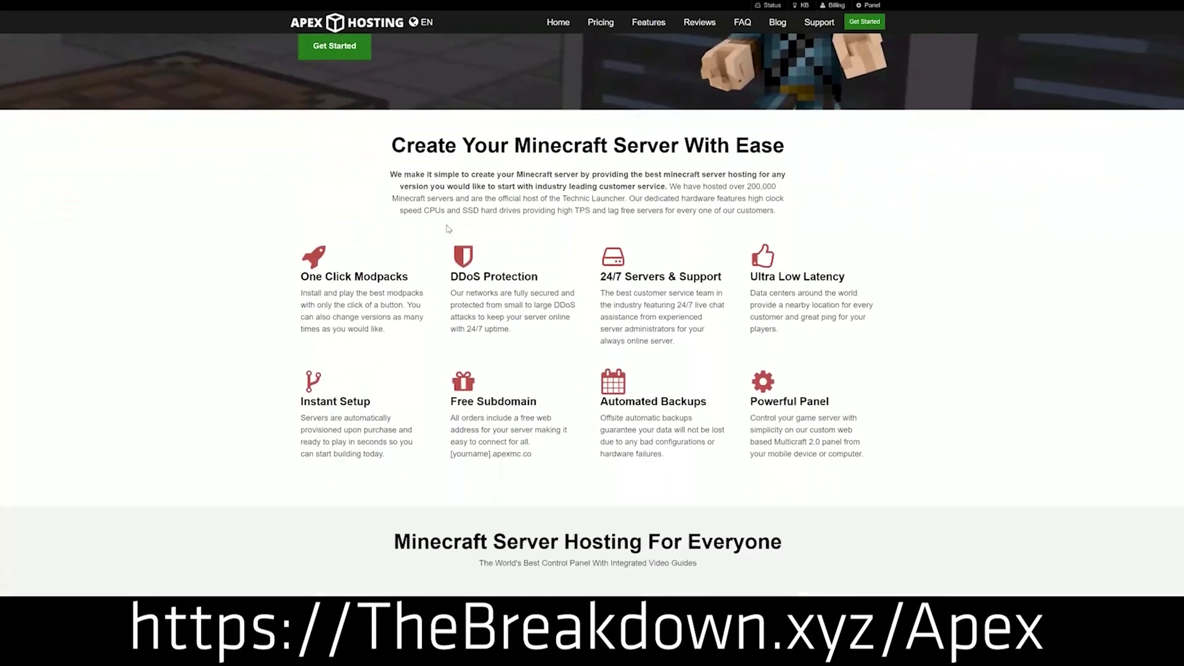
drag(300, 276, 723, 281)
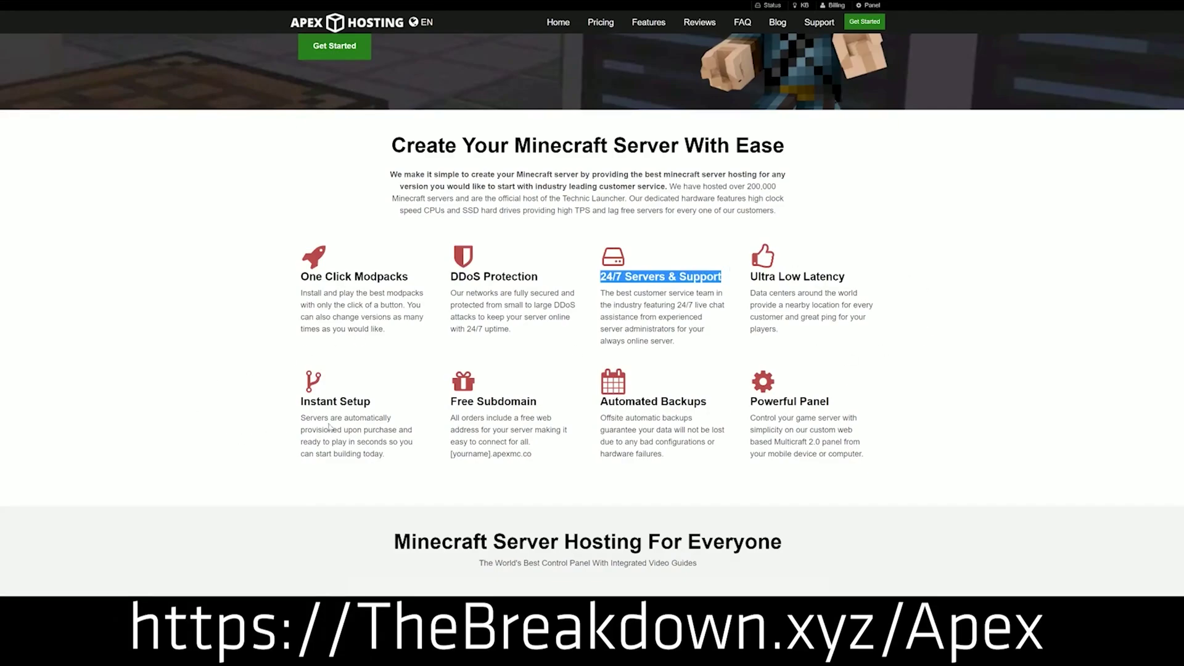
drag(599, 401, 727, 456)
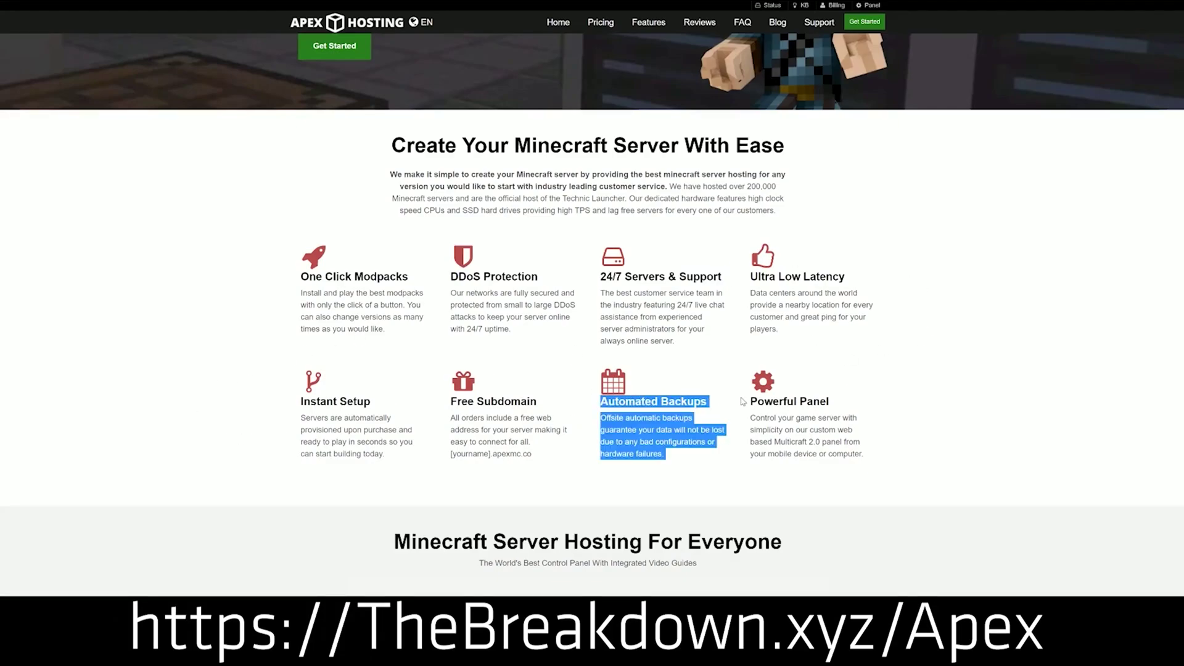
click(547, 406)
drag(394, 456, 301, 401)
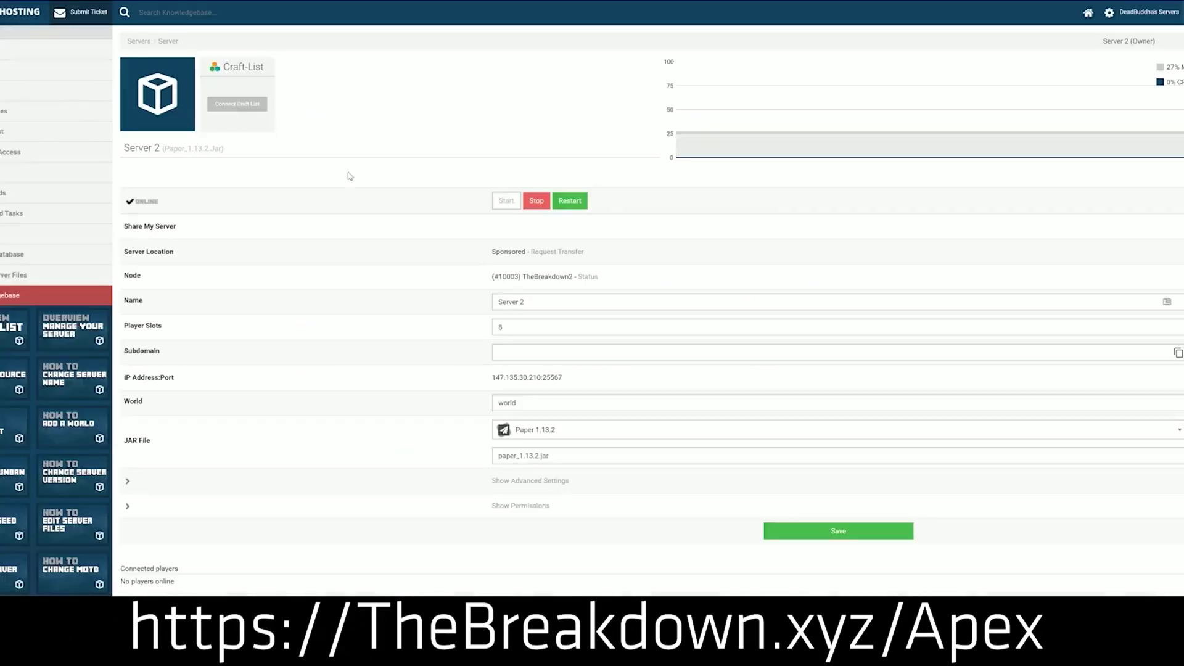
Step: Change the server's JAR file to Minecraft 1.15 and confirm loading that version
click(553, 435)
scroll(552, 512, down, 4)
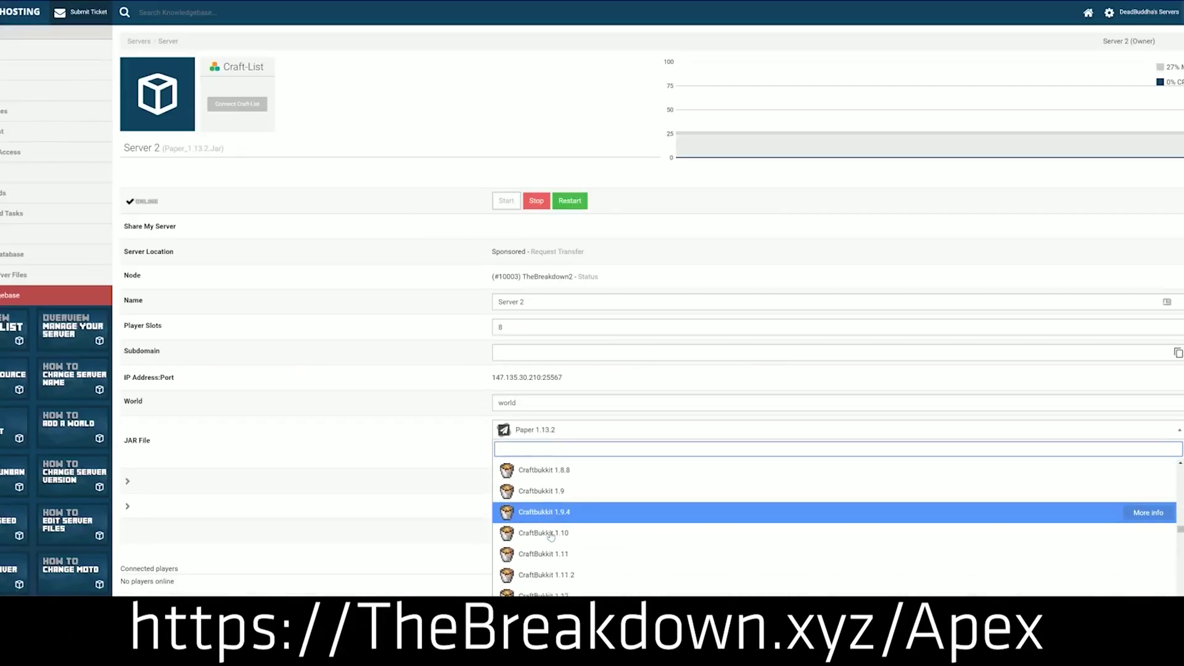
scroll(551, 519, up, 7)
scroll(551, 519, up, 3)
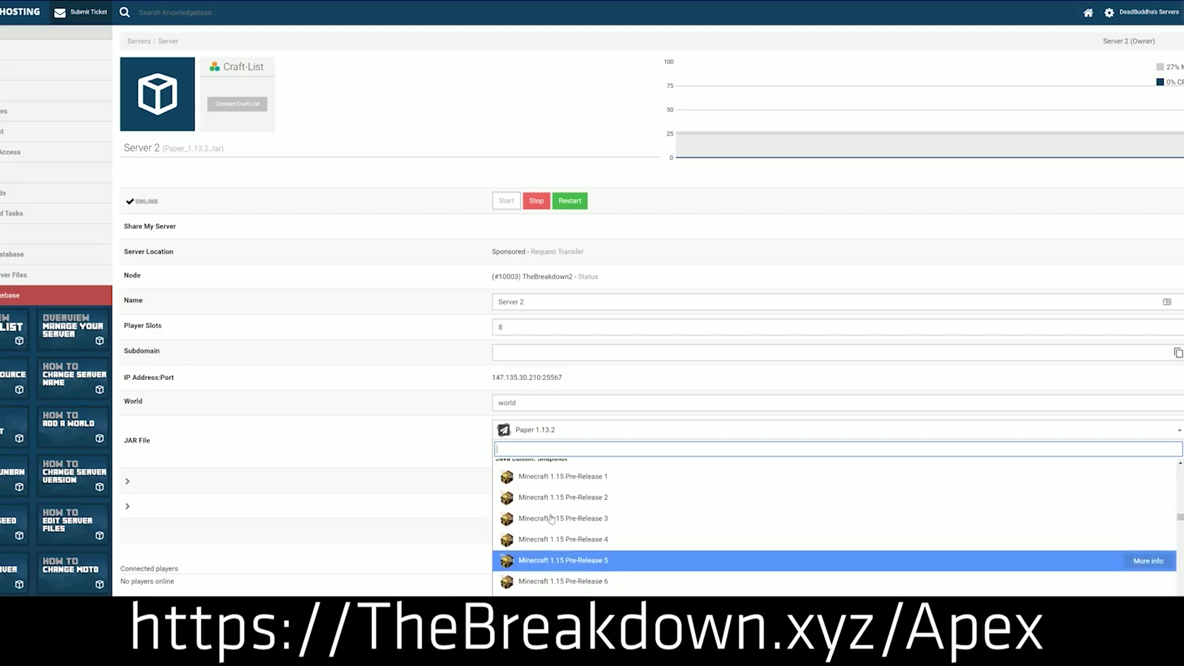
scroll(553, 530, down, 1)
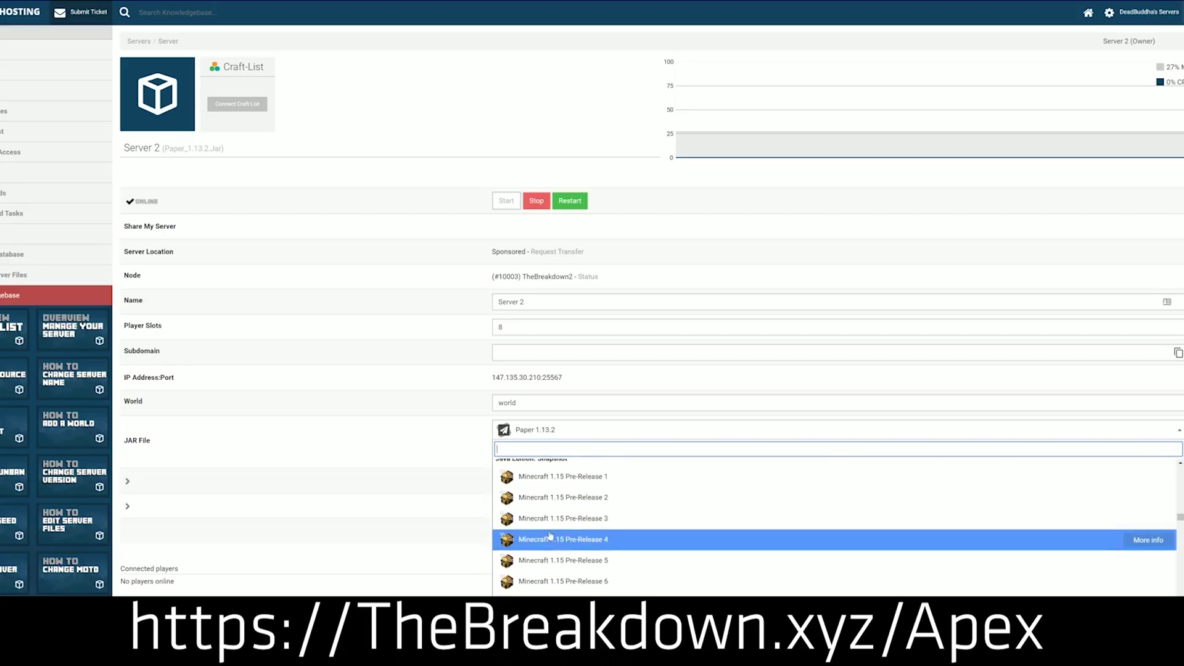
scroll(550, 533, up, 5)
scroll(549, 535, down, 3)
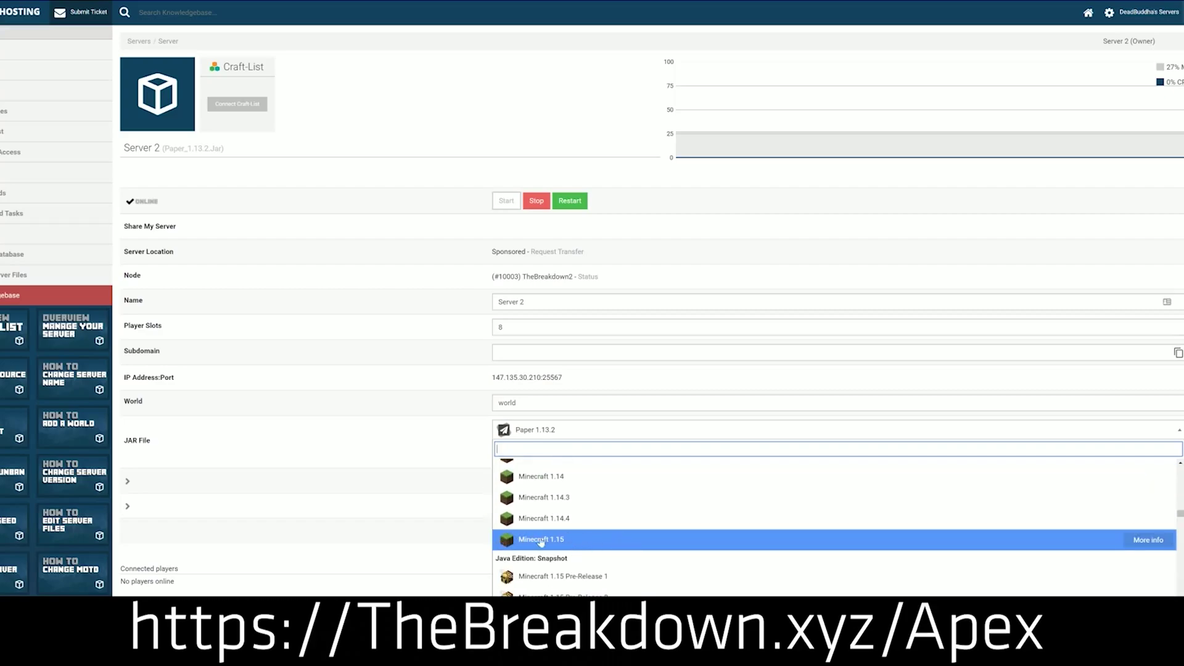
click(602, 542)
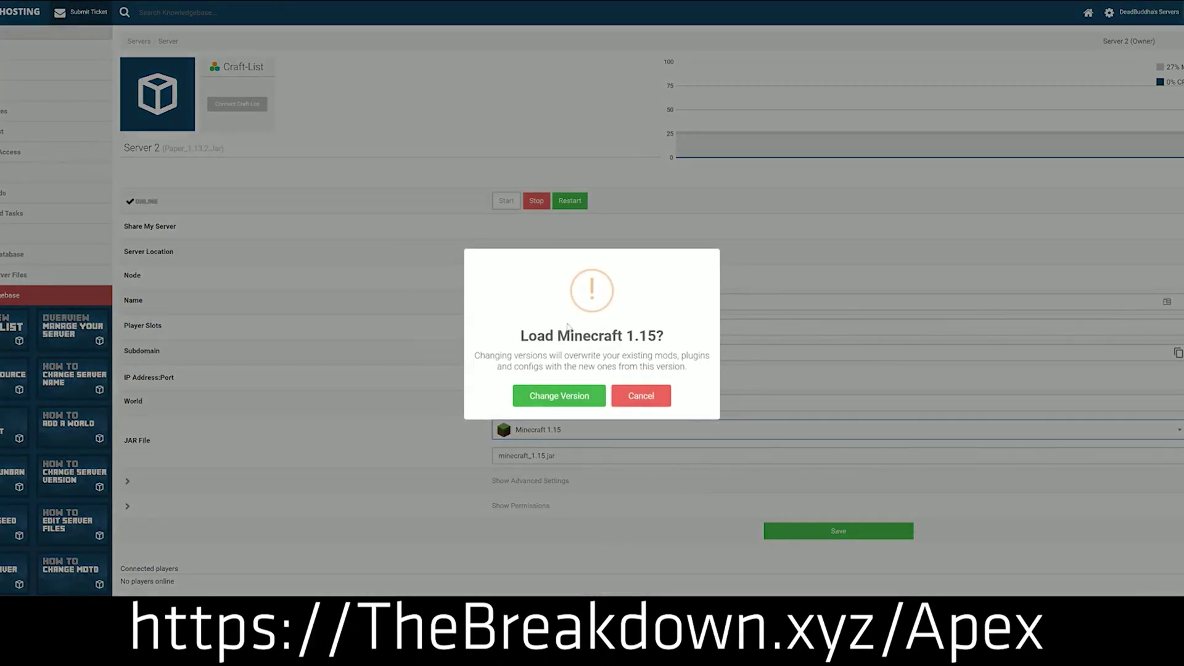
click(551, 396)
click(645, 407)
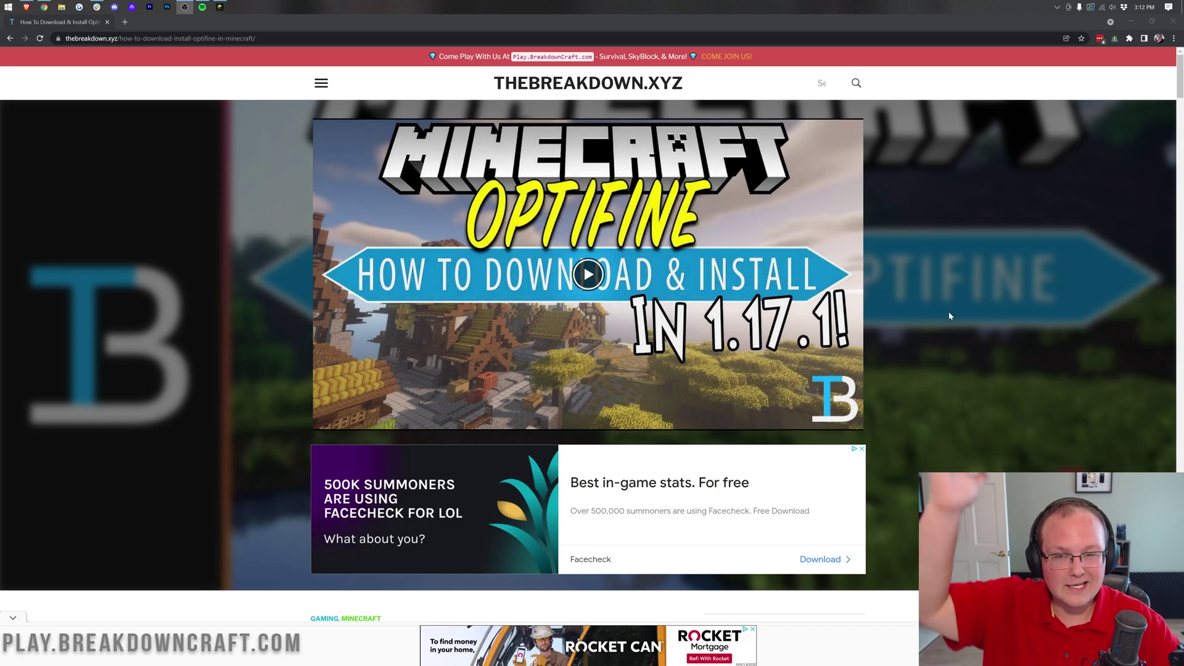
Step: Skim the guide on downloading and installing Optifine in Minecraft, and minimize the browser
scroll(951, 355, down, 7)
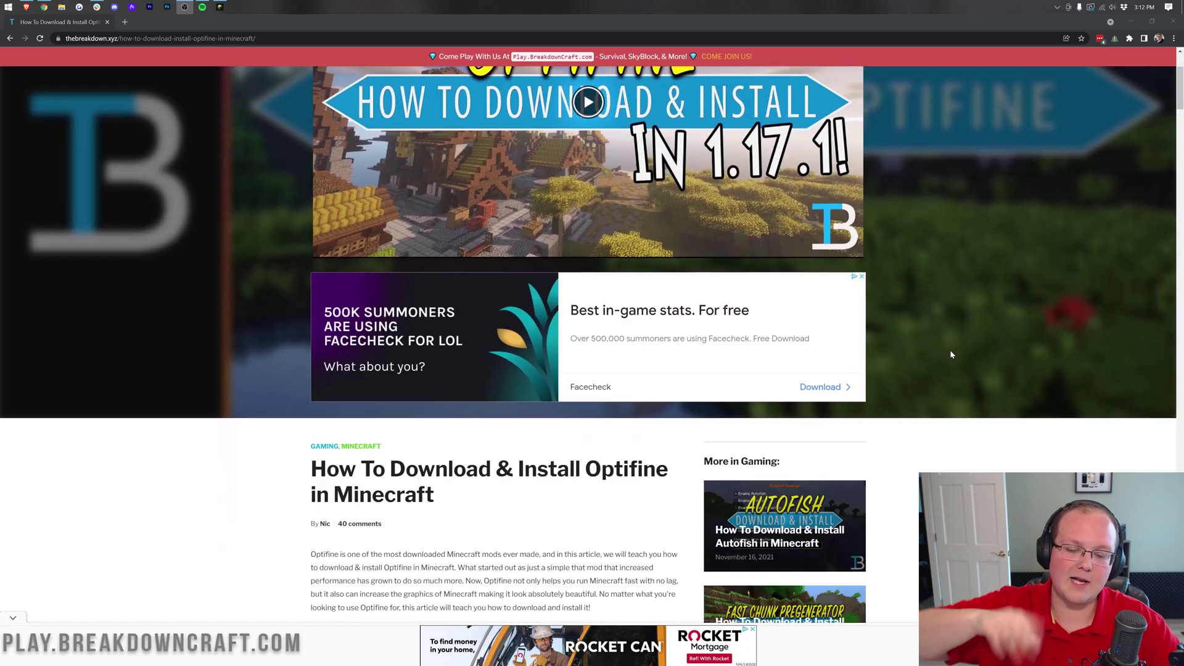
scroll(957, 332, down, 16)
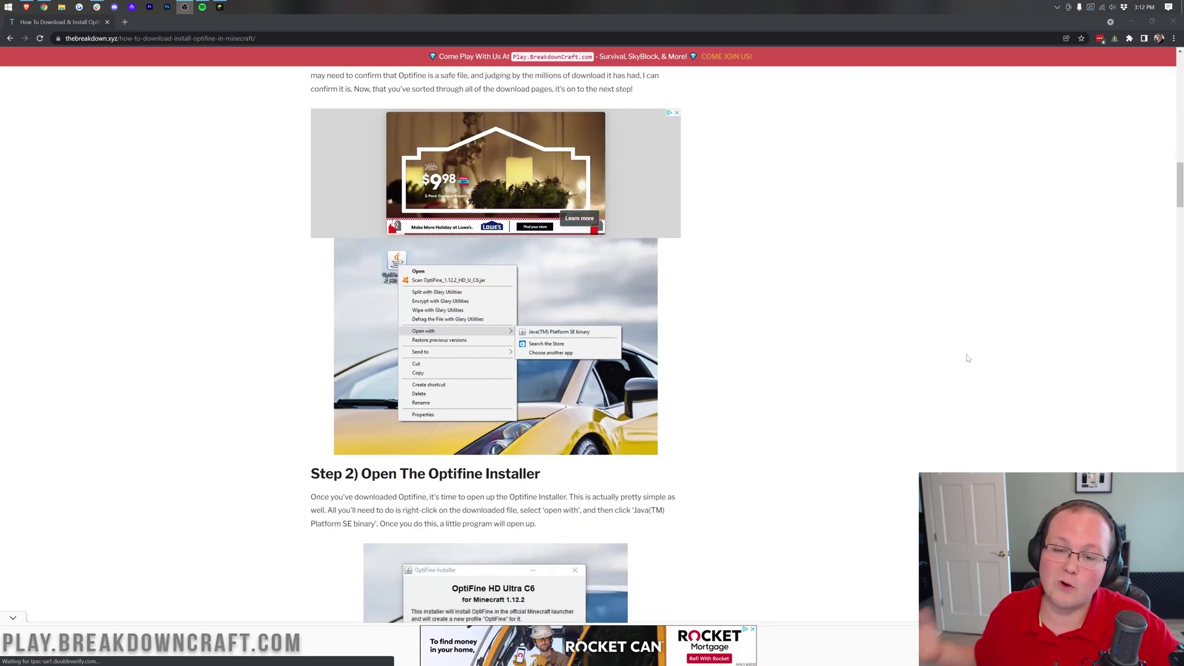
scroll(958, 342, down, 6)
scroll(967, 354, up, 5)
scroll(969, 358, up, 20)
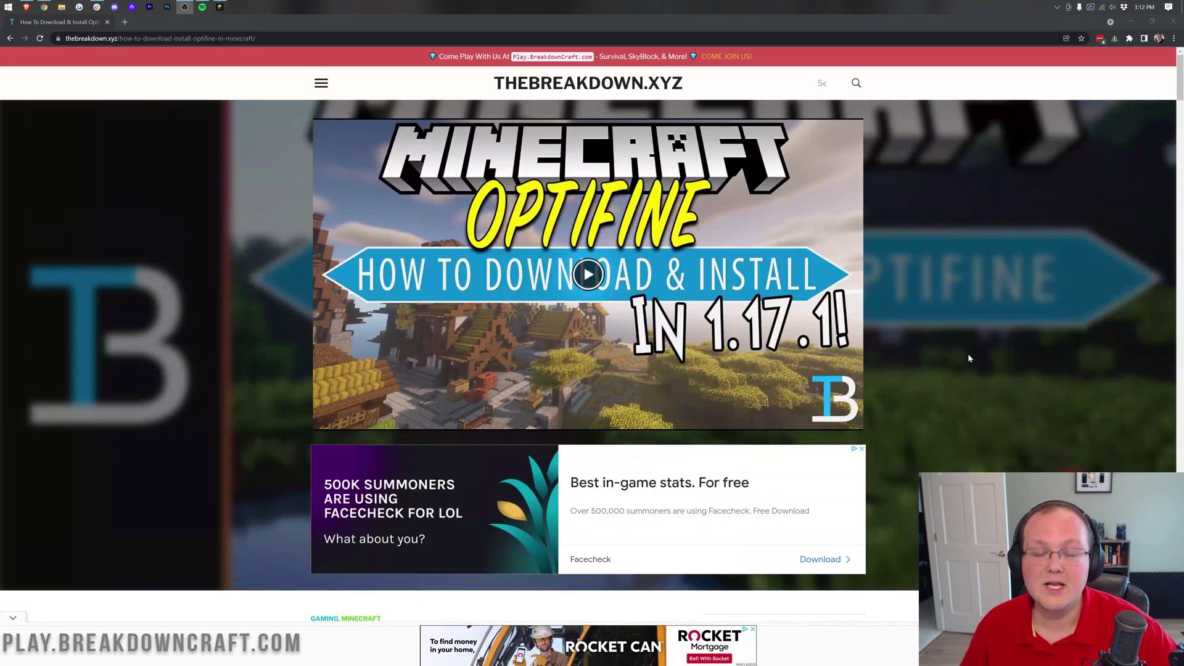
click(1131, 22)
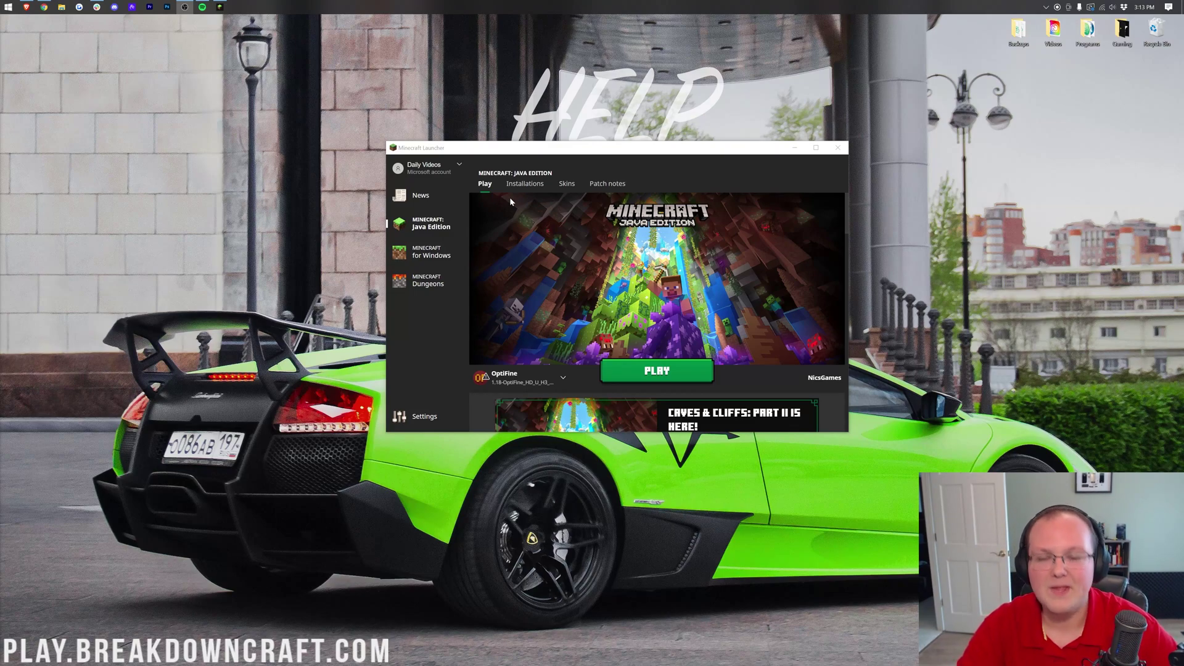
Step: Edit the OptiFine installation so its JVM arguments allocate 4 GB of RAM (-Xmx4G), and save it
click(524, 183)
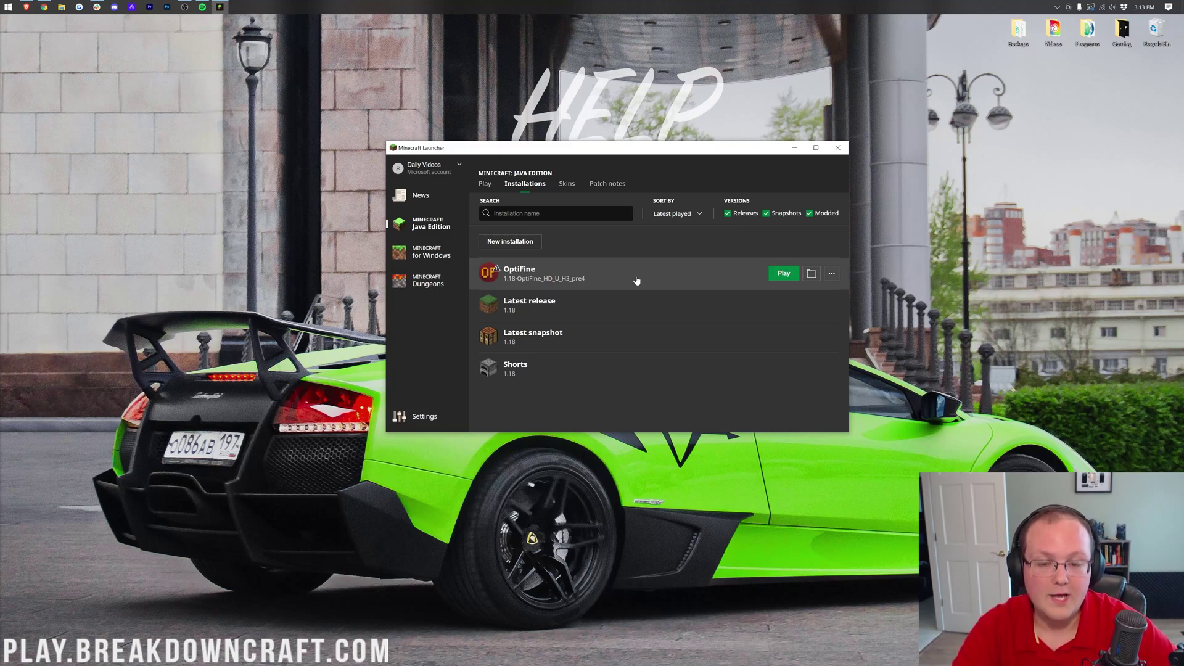
click(832, 279)
click(820, 294)
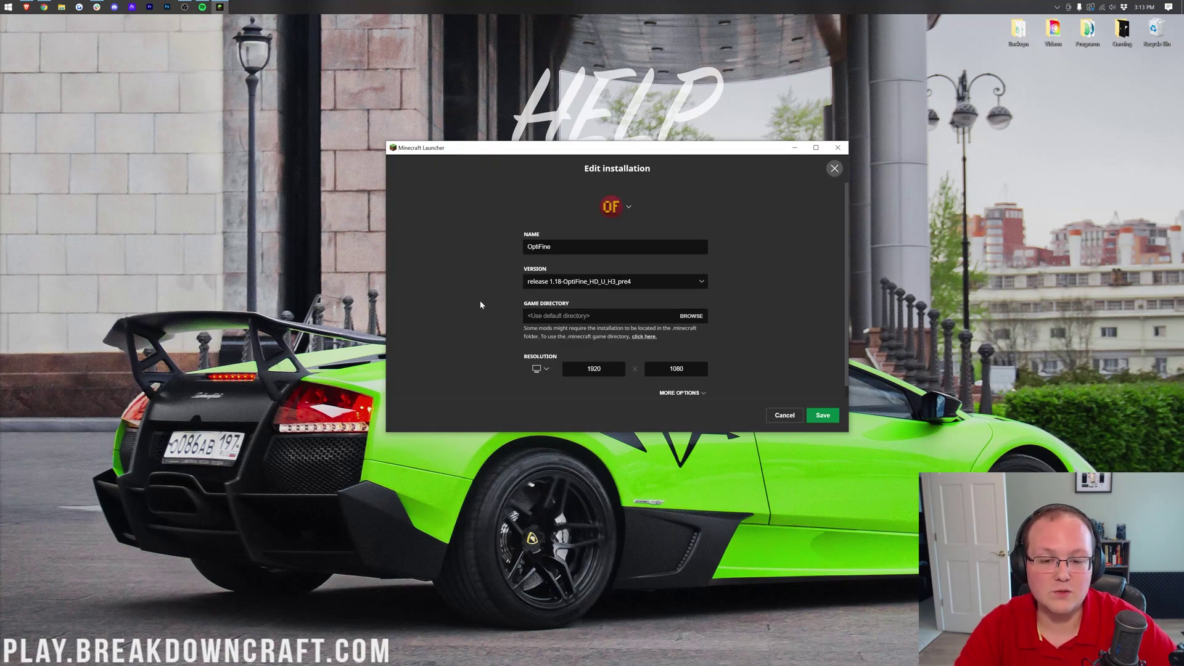
click(681, 393)
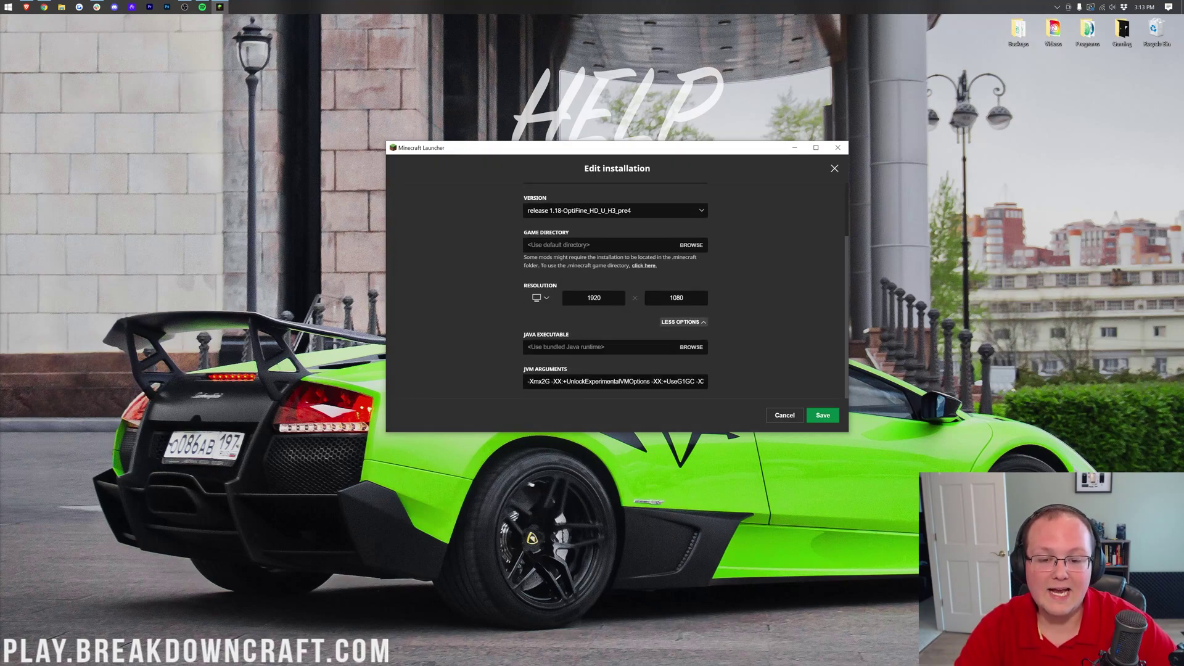
click(615, 381)
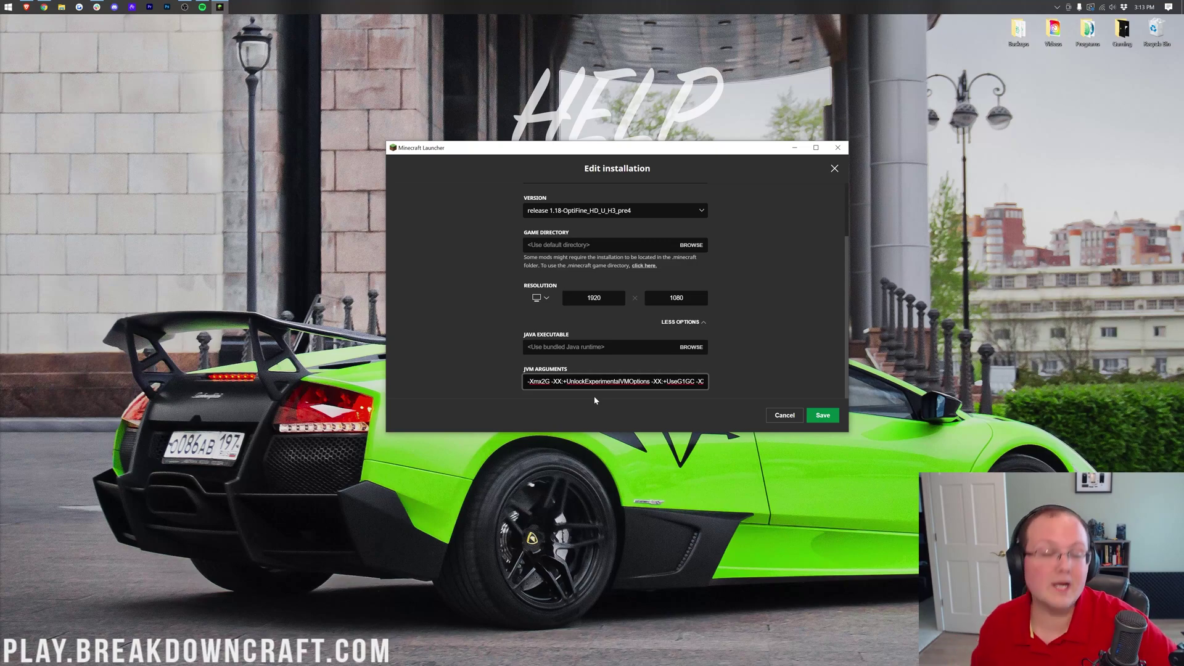
key(BackSpace)
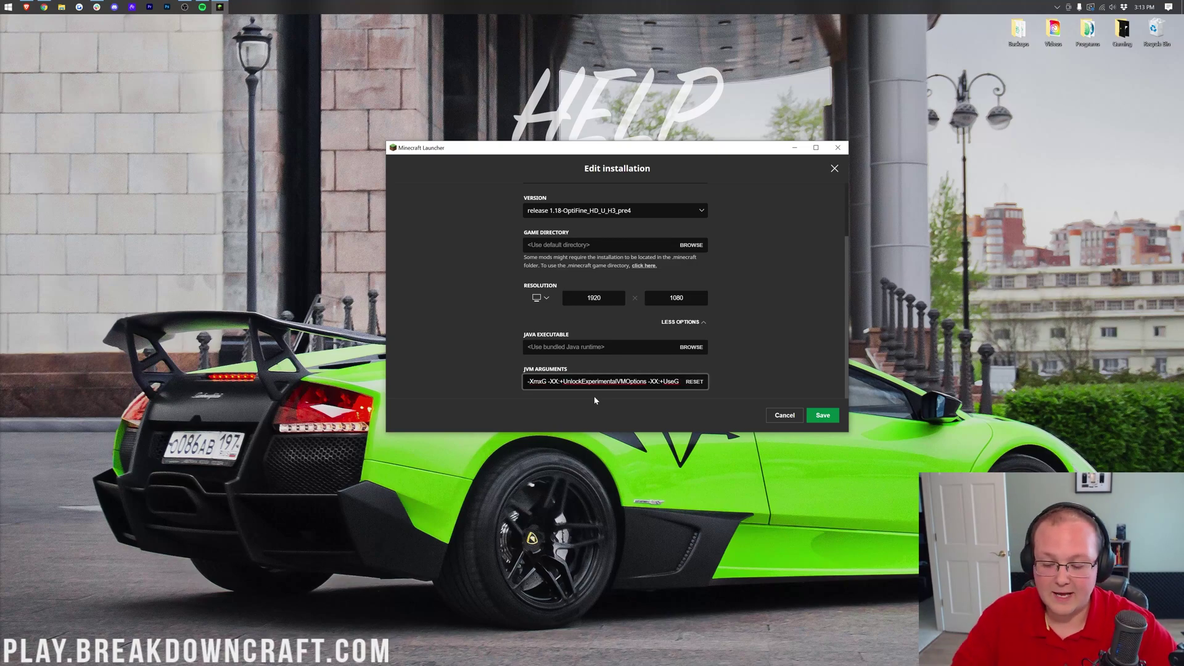
text(4)
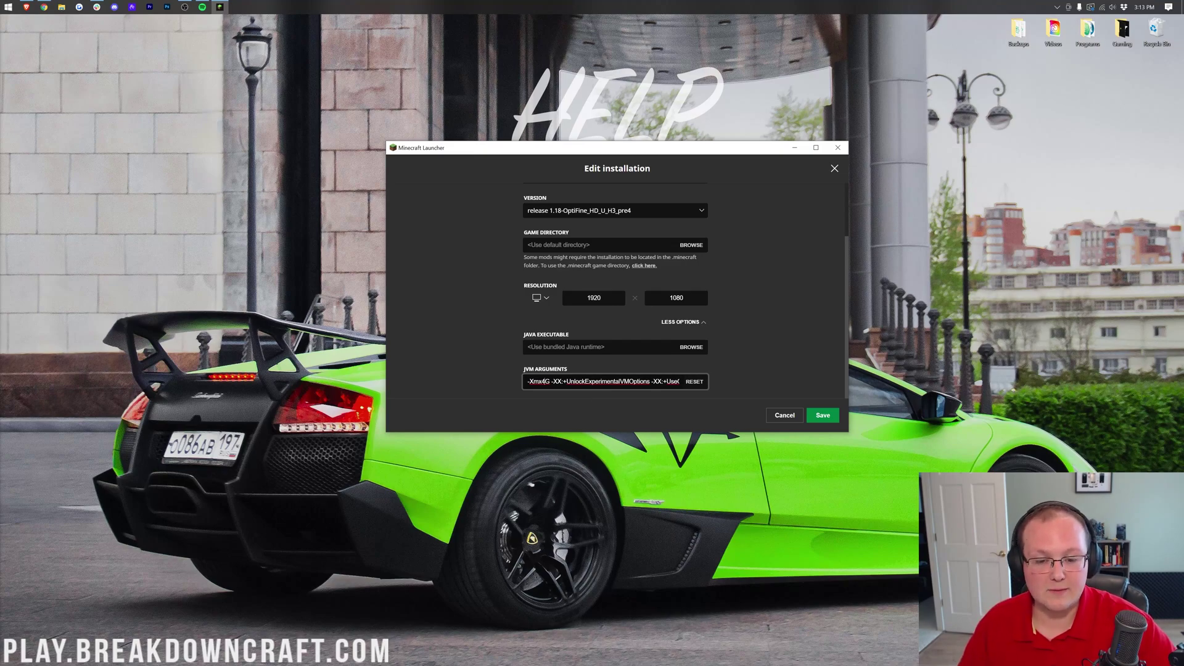
drag(540, 381, 550, 381)
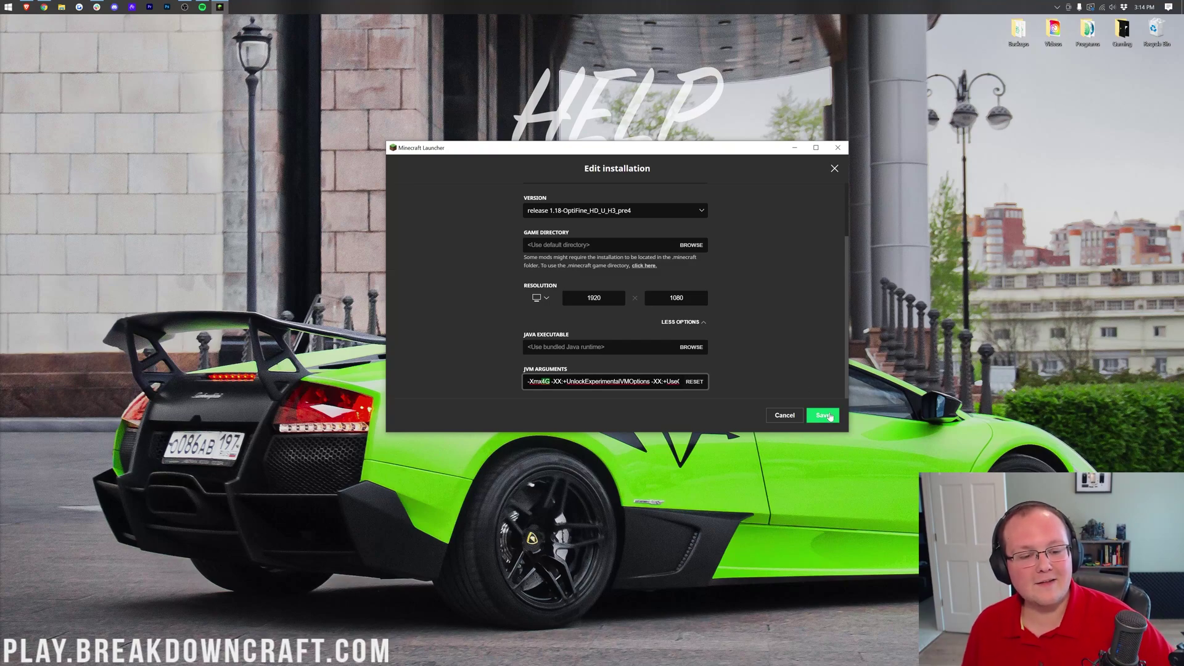
click(822, 416)
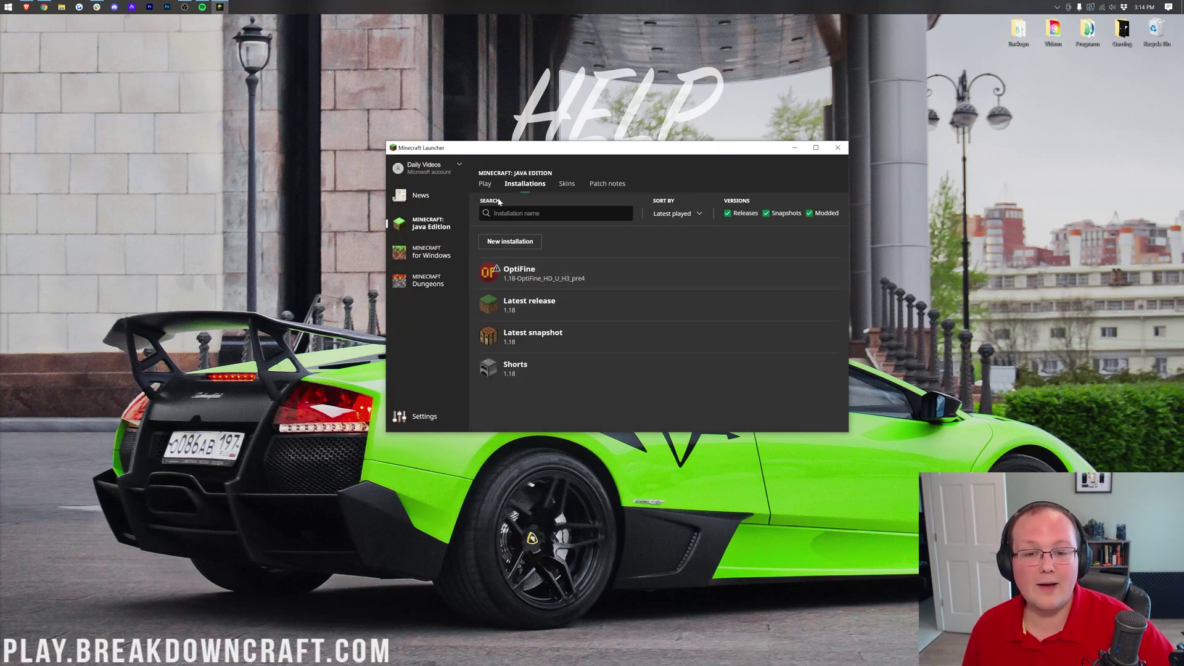
Step: Keep OptiFine as the installation to play and join the Play.BreakdownCraft.com multiplayer server
click(485, 184)
click(521, 378)
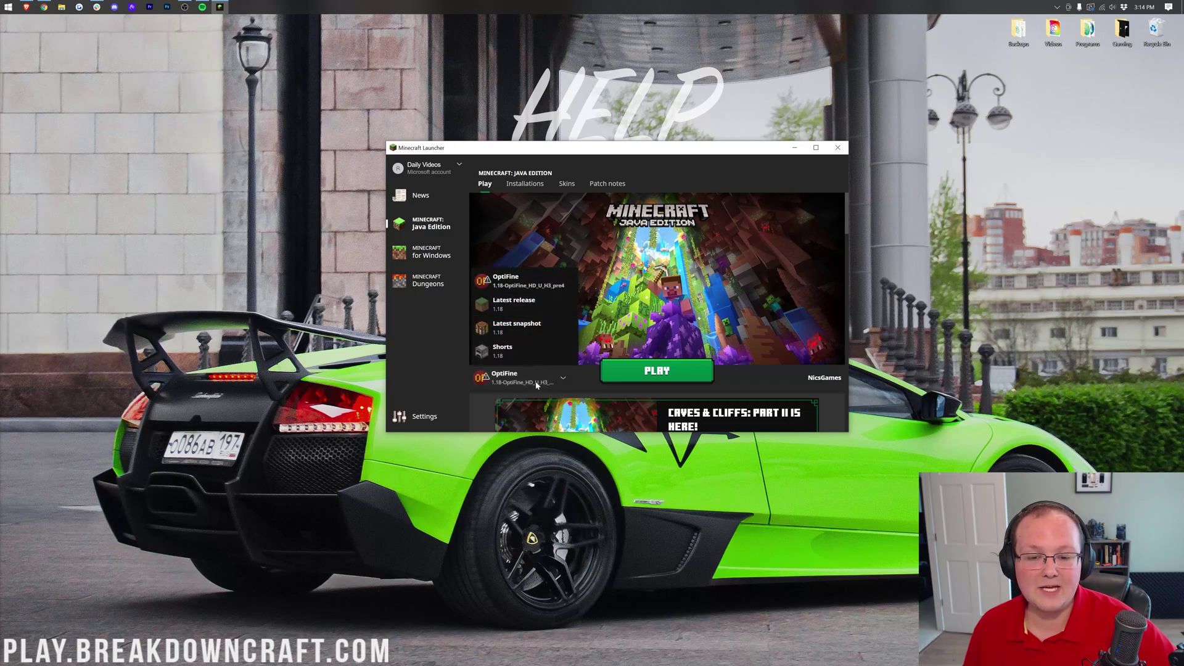
click(520, 377)
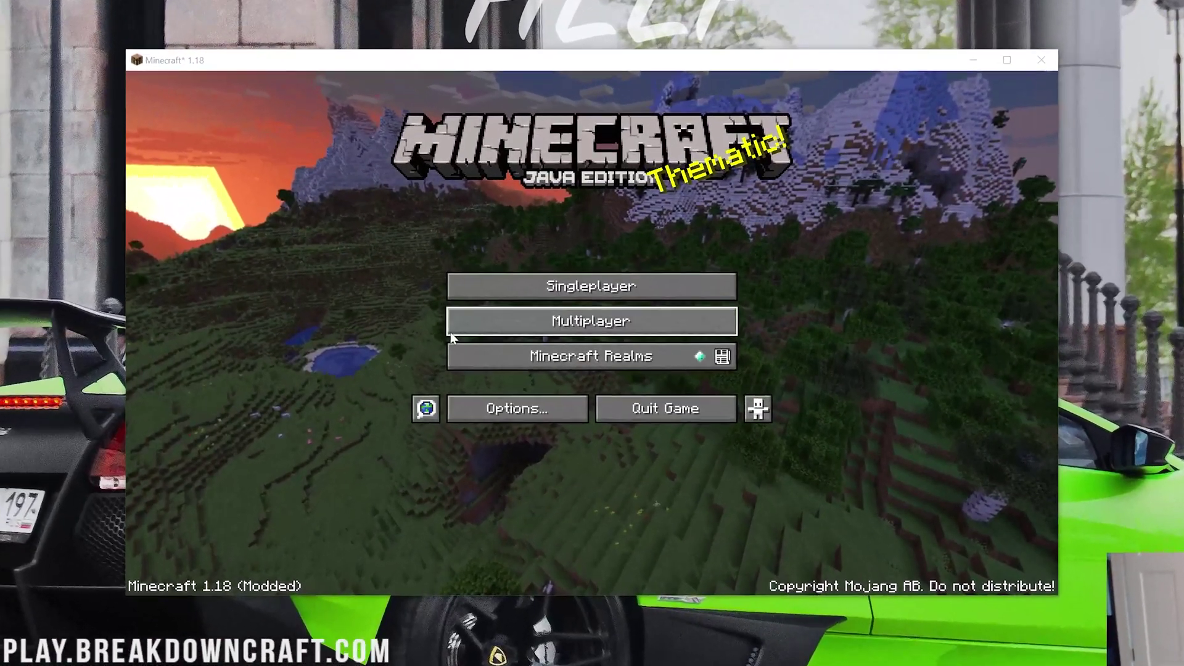
click(506, 325)
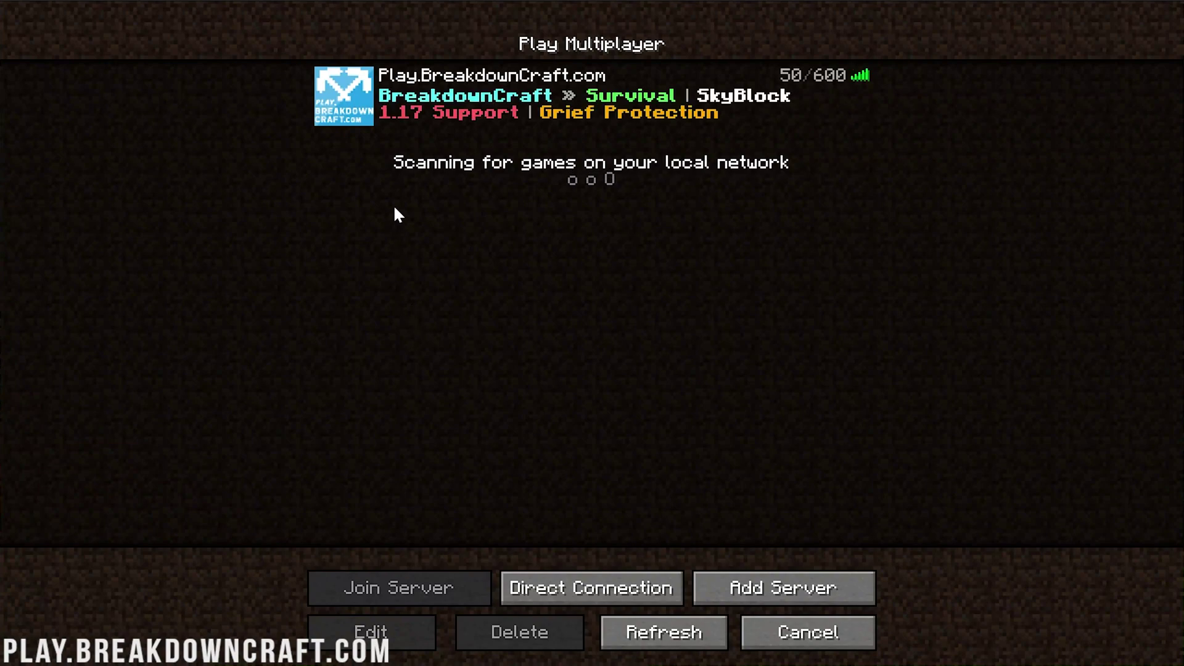
double_click(460, 111)
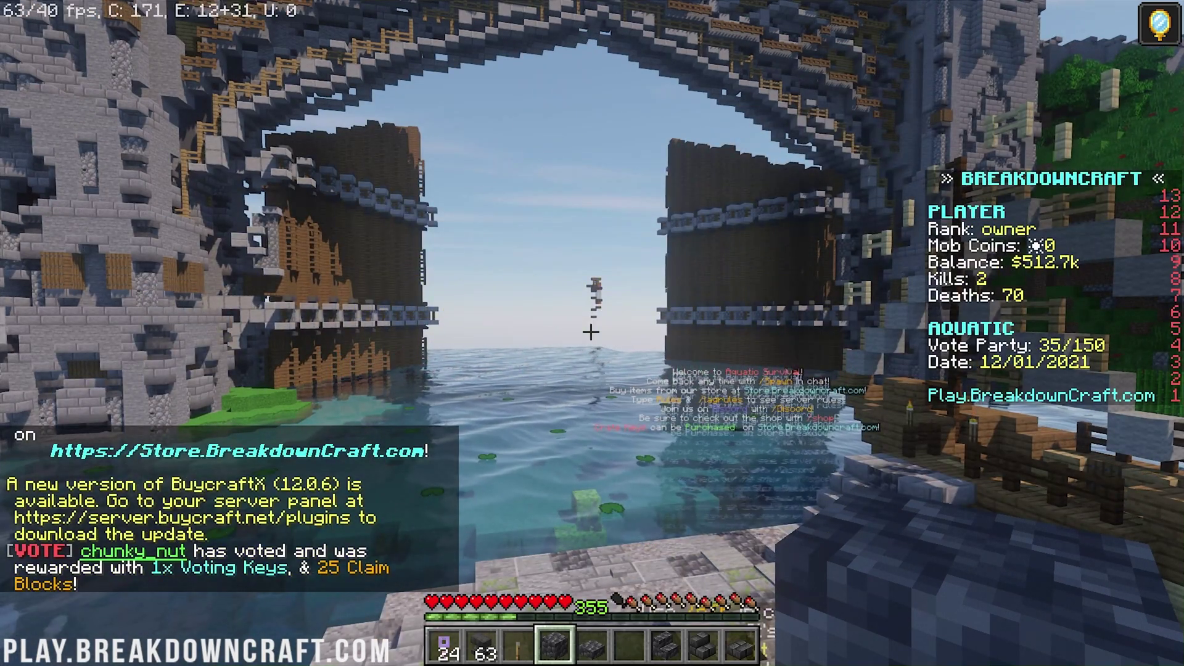
Step: Show the debug overlay and examine the frame rate and memory use while walking around the spawn area
key(F3)
key(t)
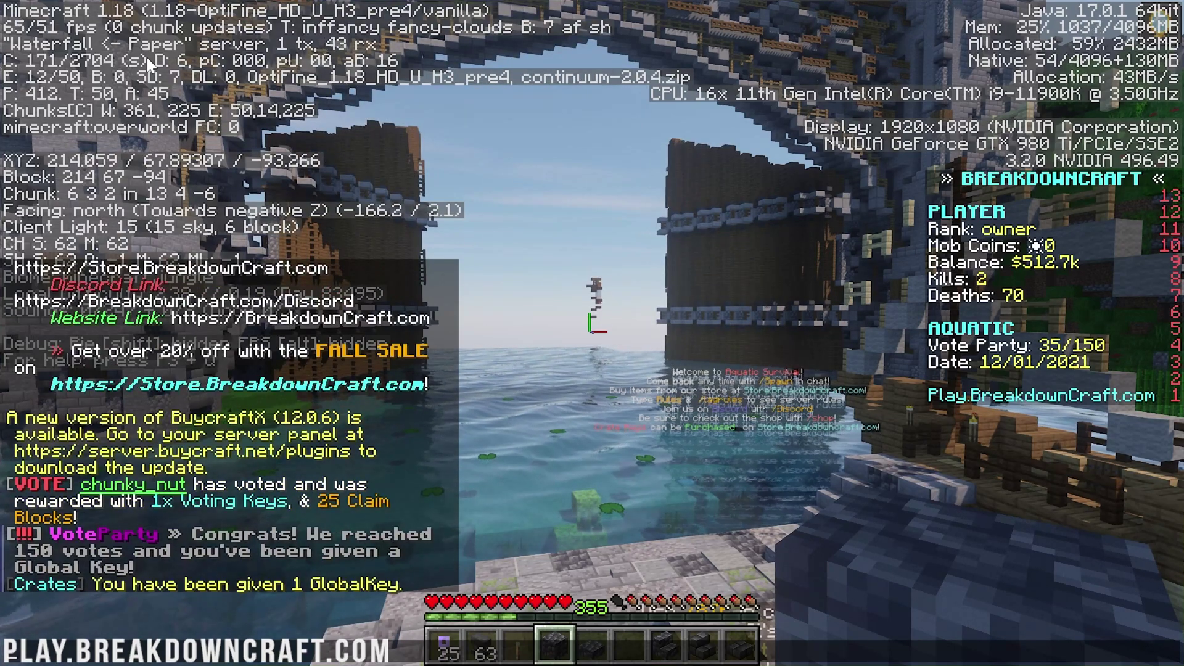
key(Escape)
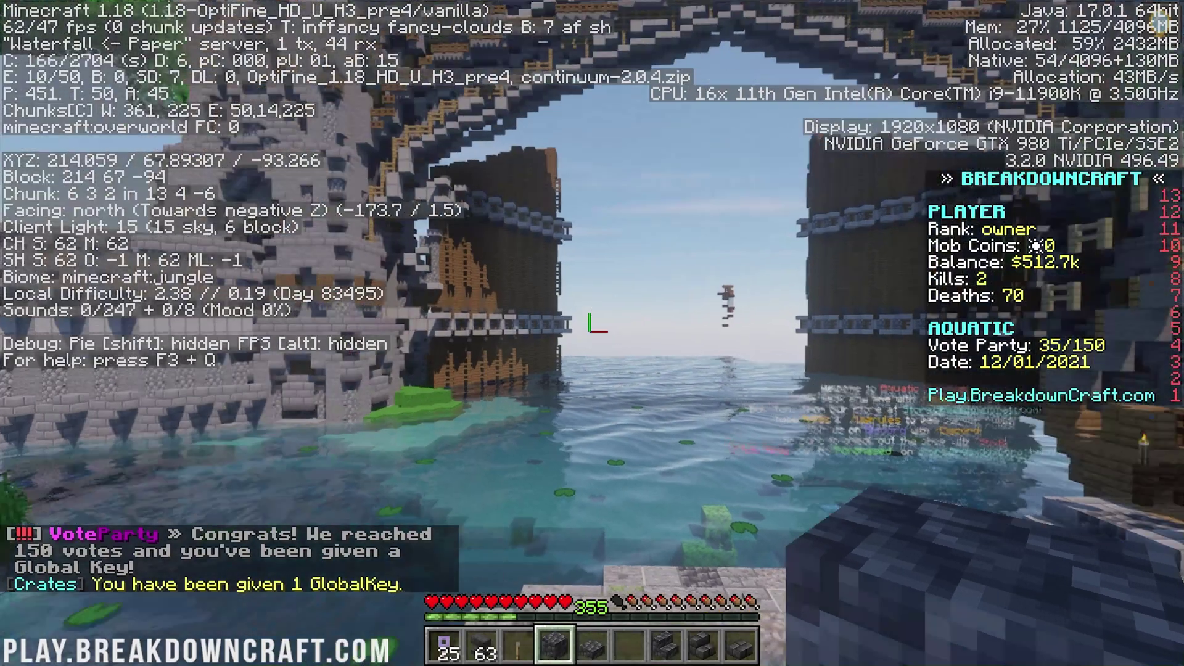
key(w)
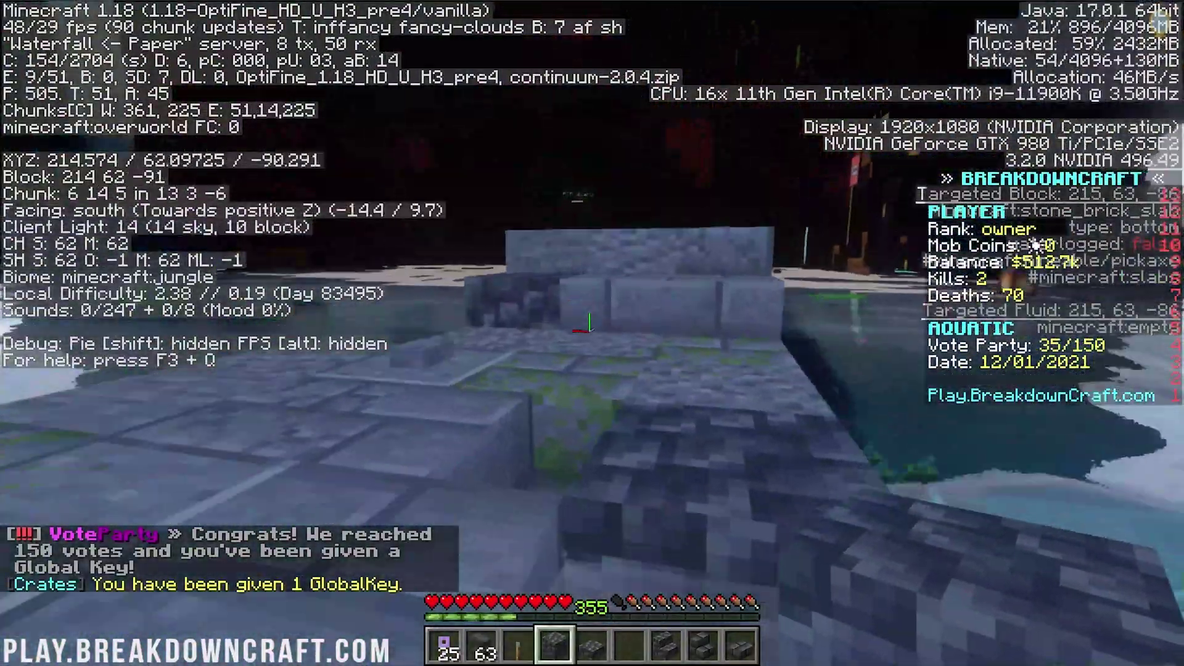
key(space)
key(w)
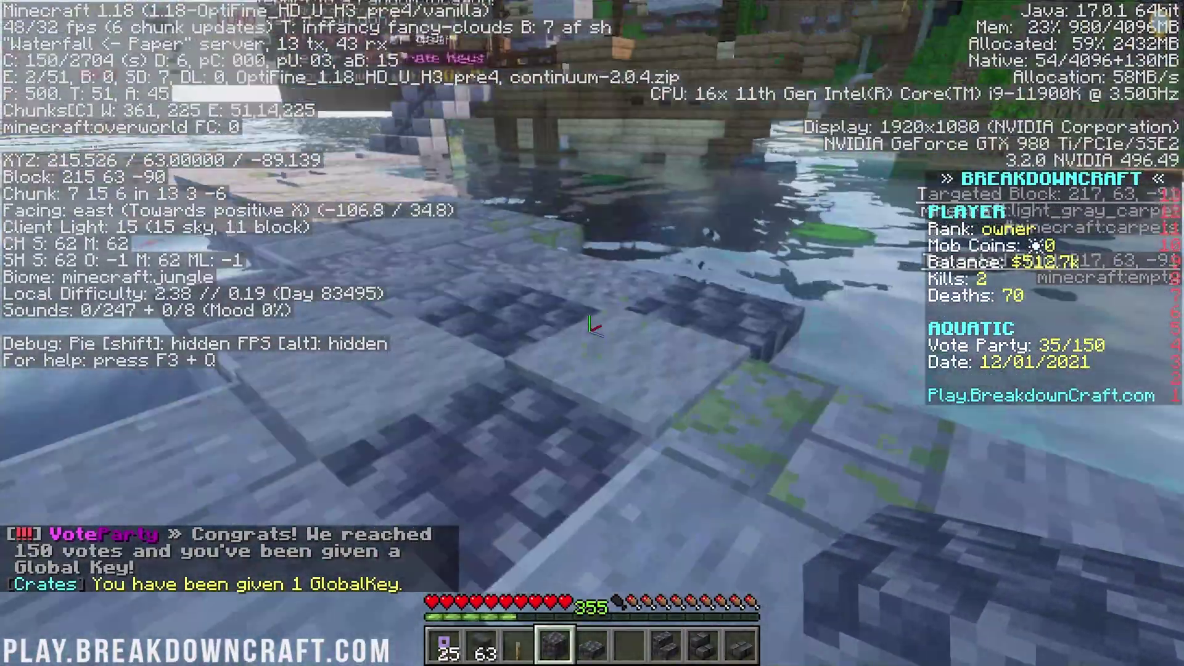
key(w)
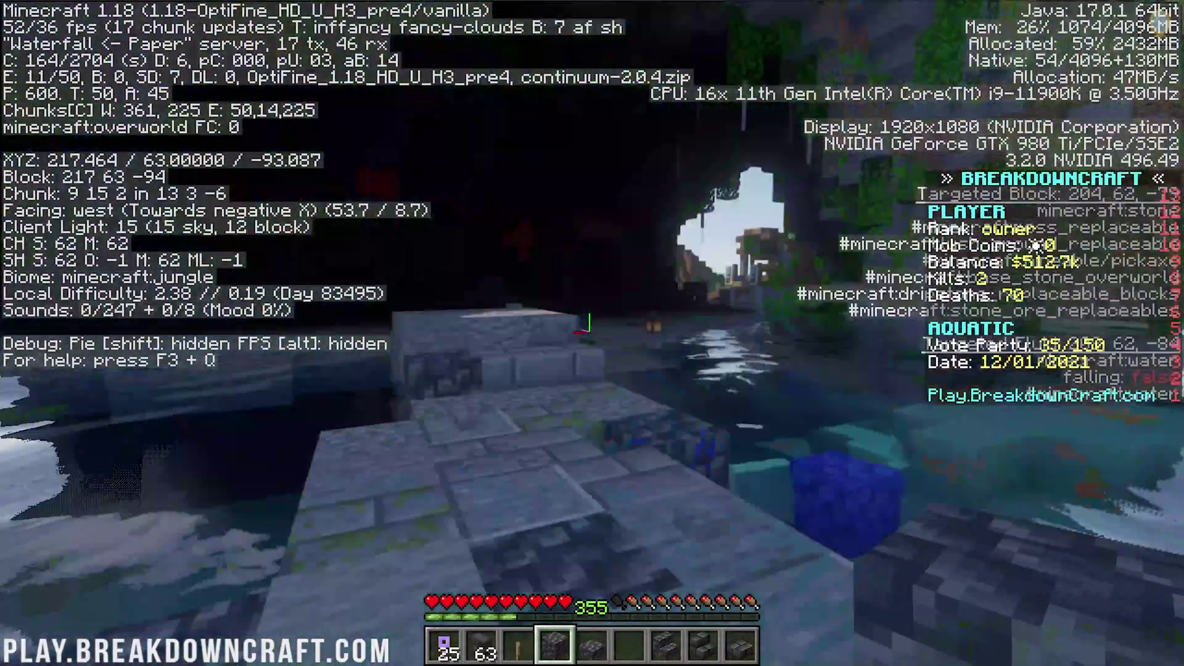
key(w)
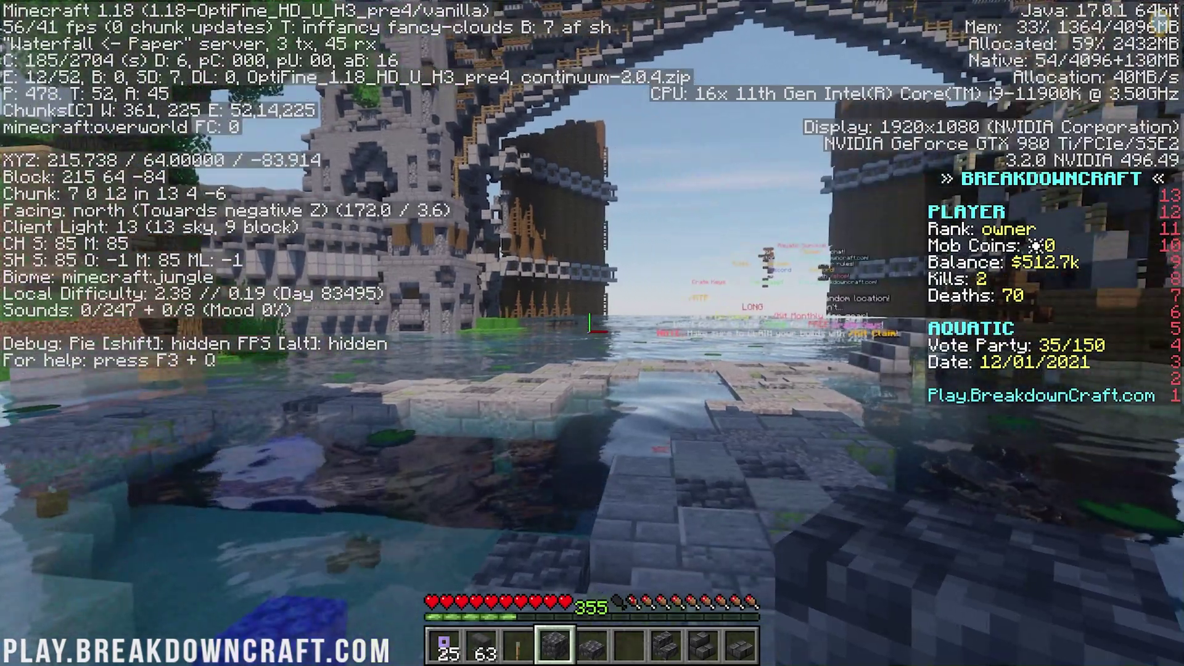
Step: Disconnect from the multiplayer server, return to the title screen and open the game's video settings
key(Escape)
click(596, 372)
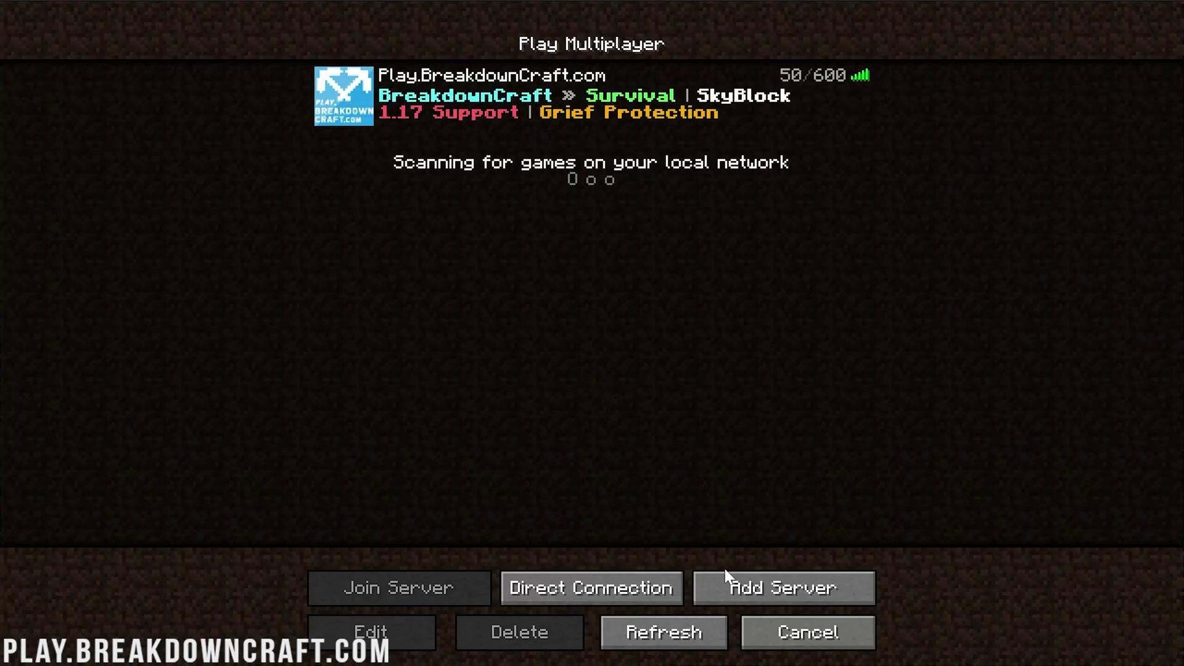
click(776, 618)
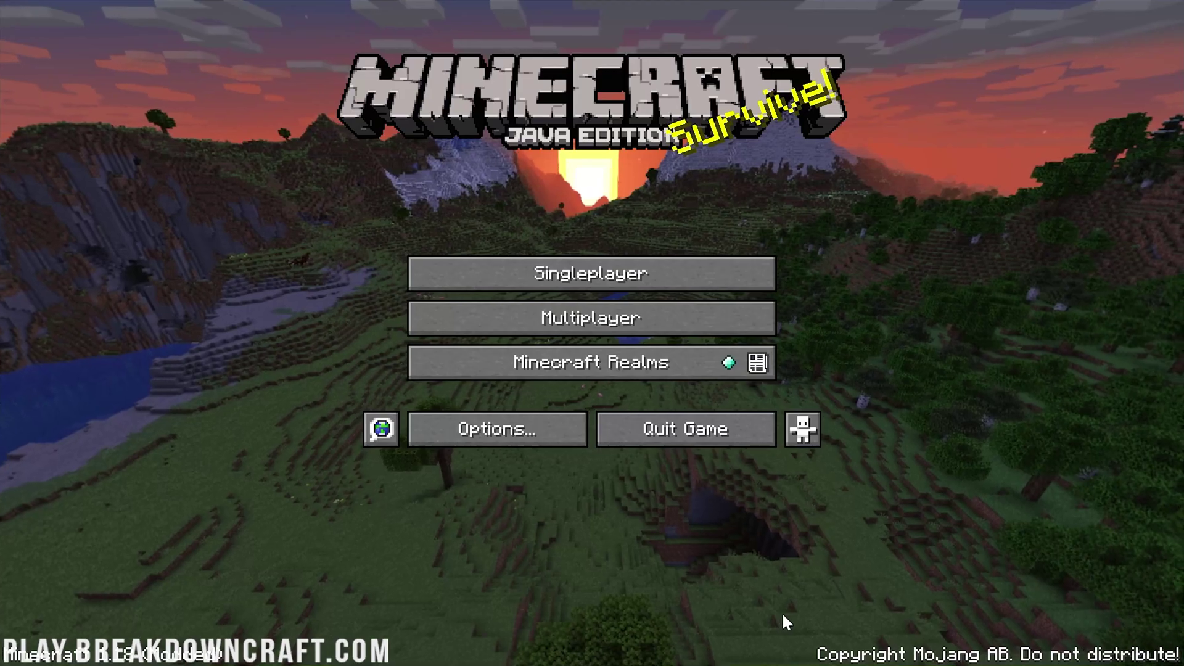
click(487, 430)
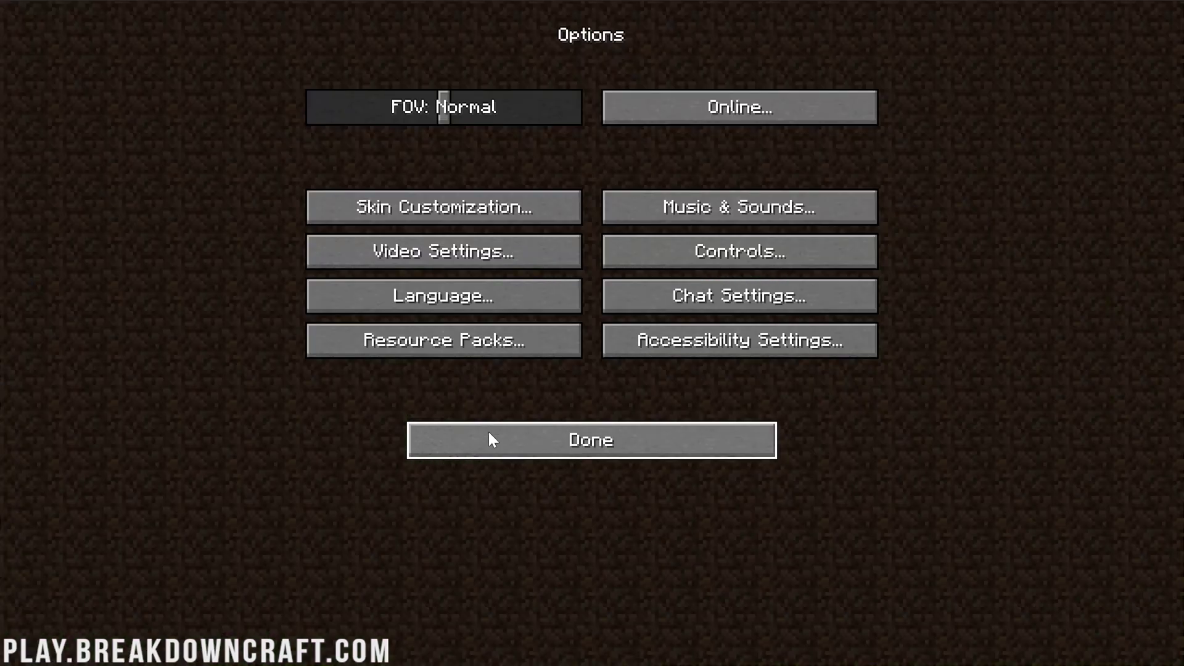
click(502, 264)
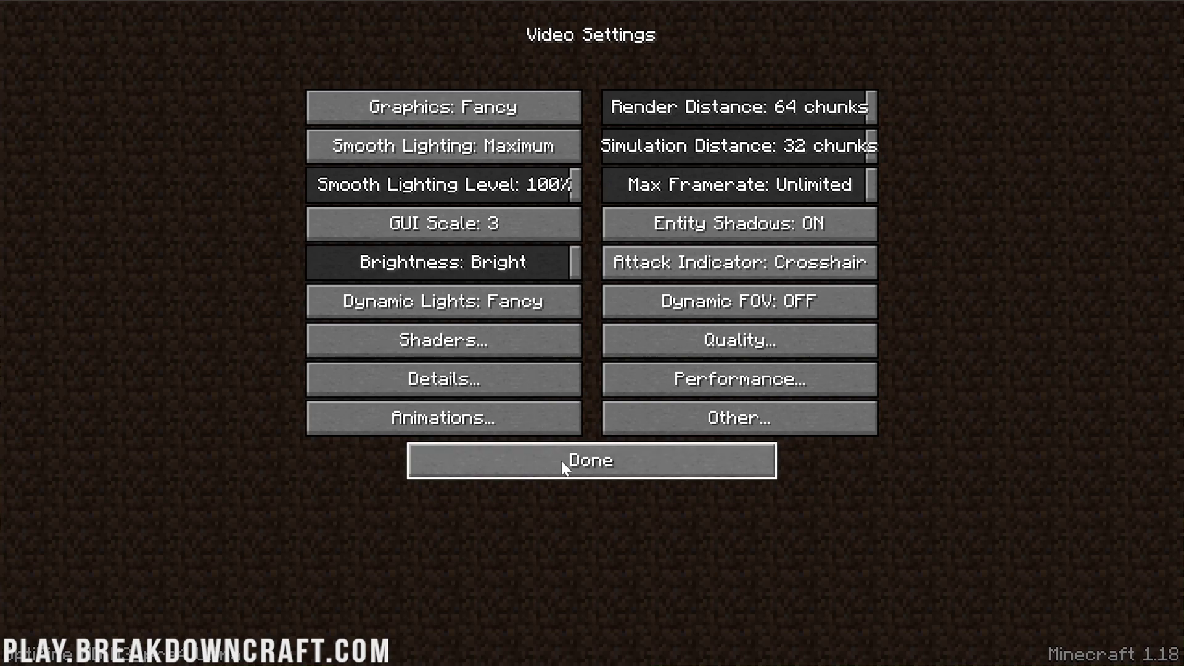
Step: Set the shader pack to OFF and return to the video settings
click(489, 350)
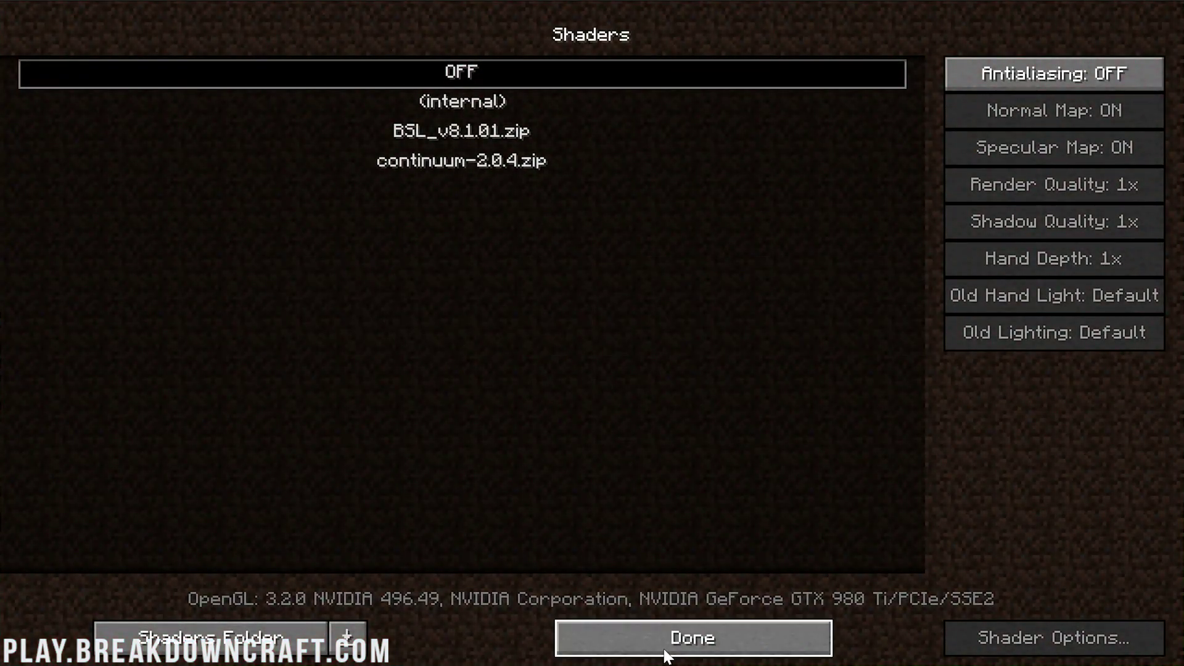
click(668, 645)
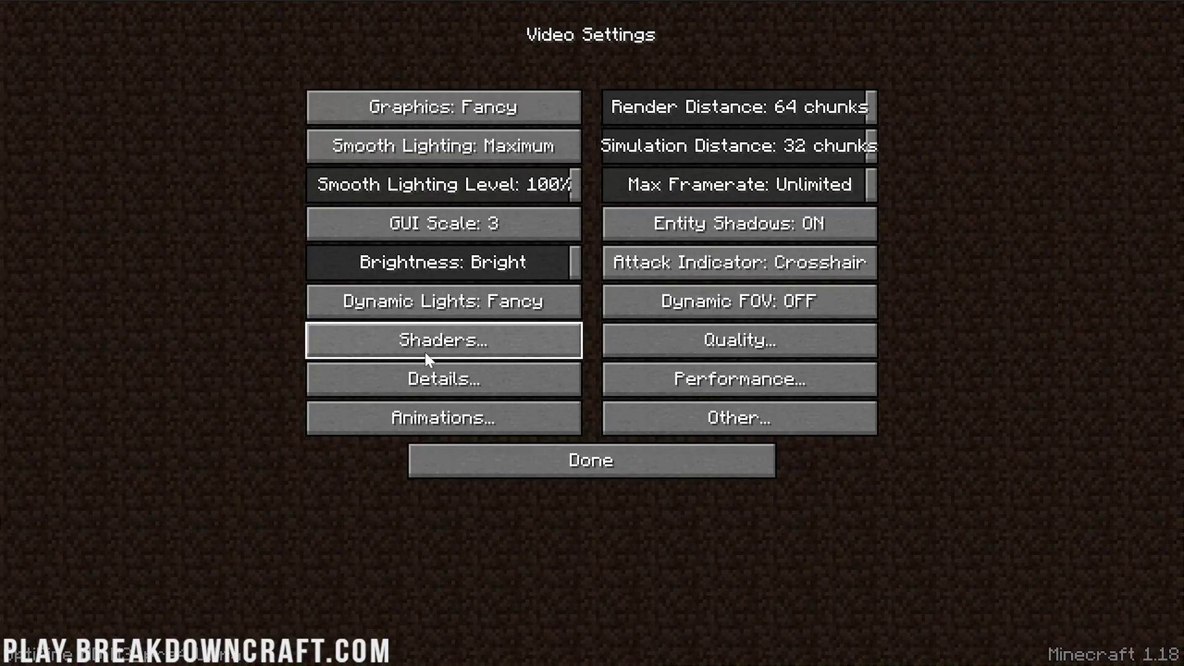
click(432, 342)
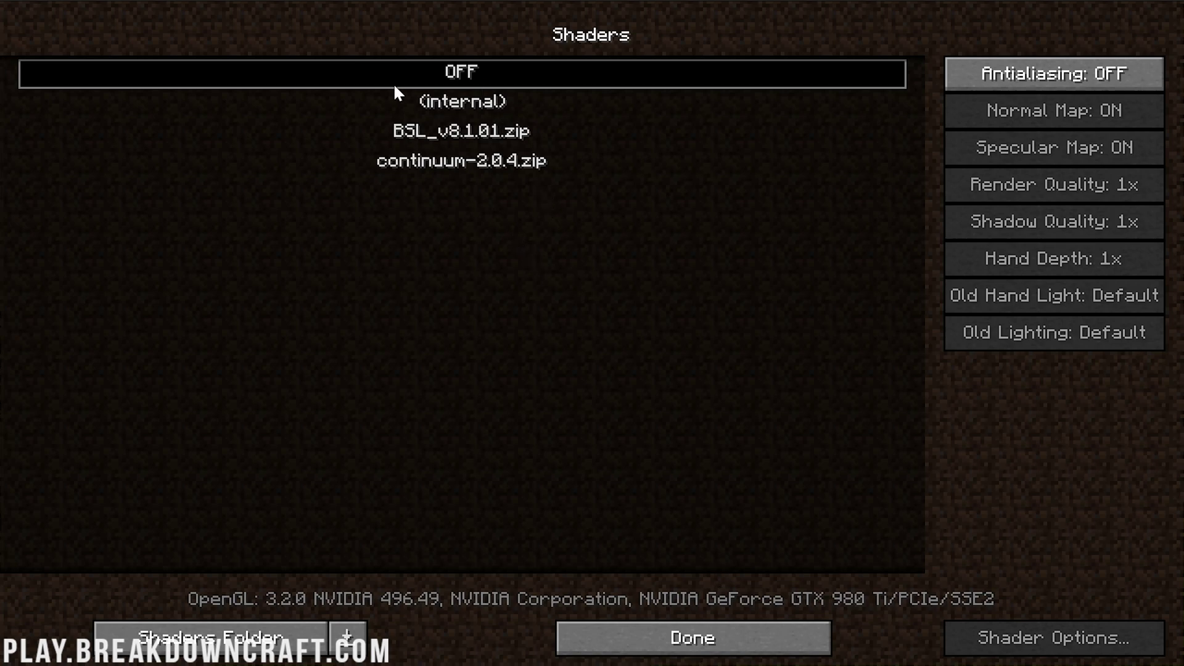
click(687, 644)
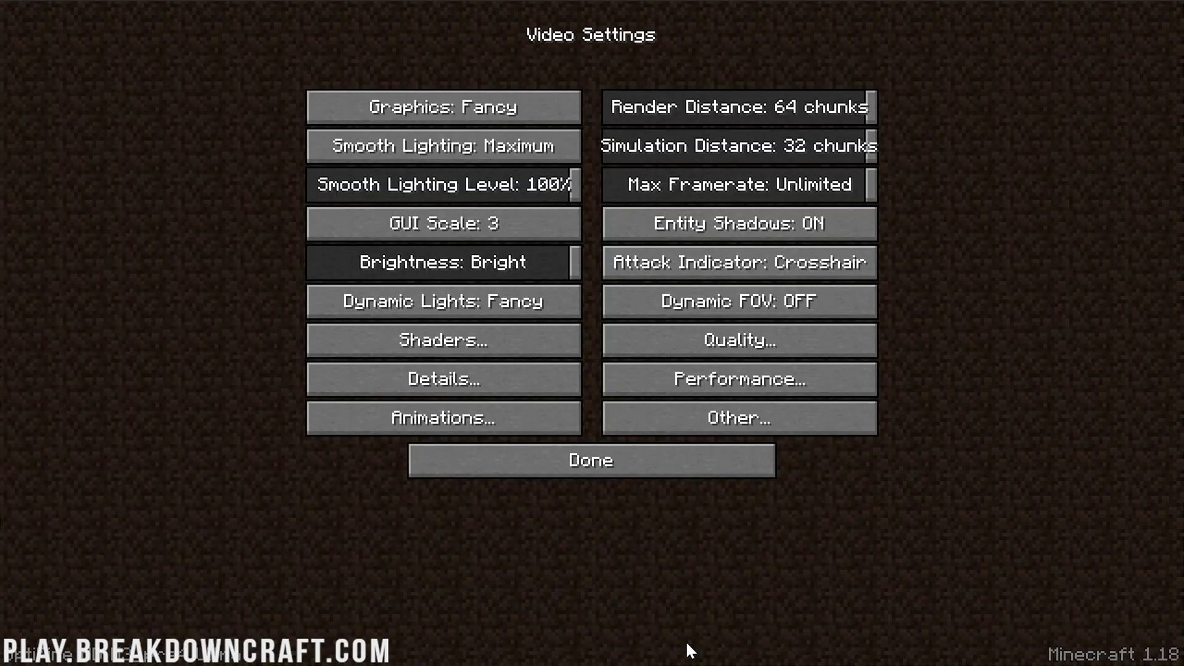
Step: Set the graphics mode to Fast and lower the render distance to 2 chunks
click(510, 120)
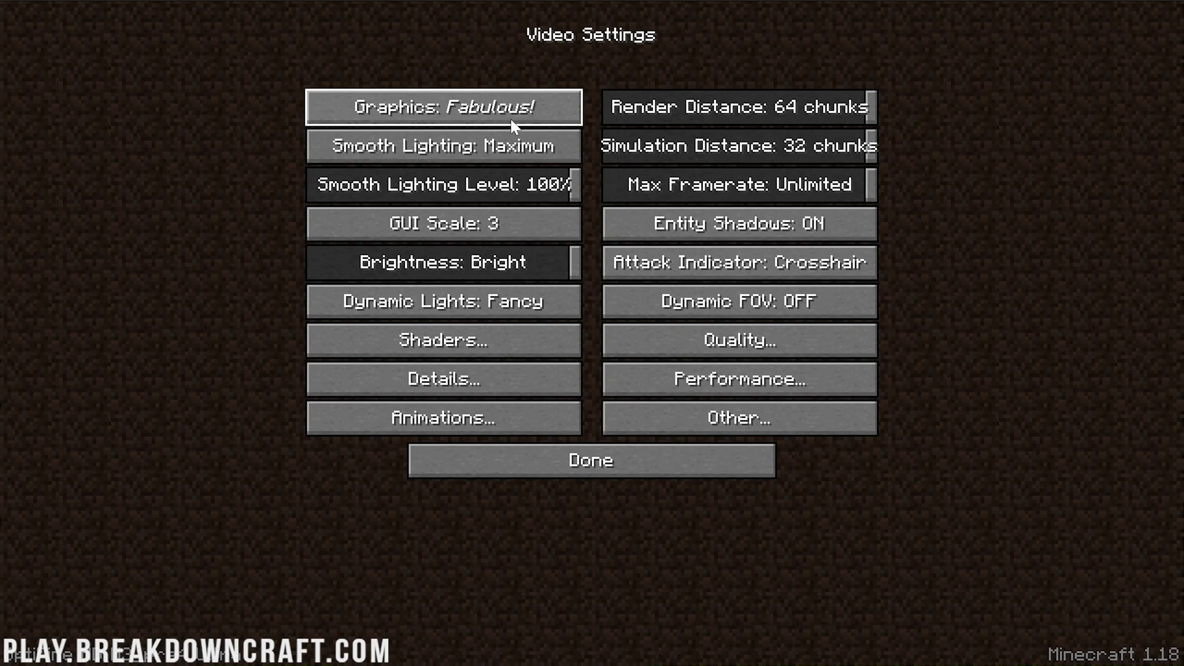
click(510, 119)
drag(696, 107, 609, 107)
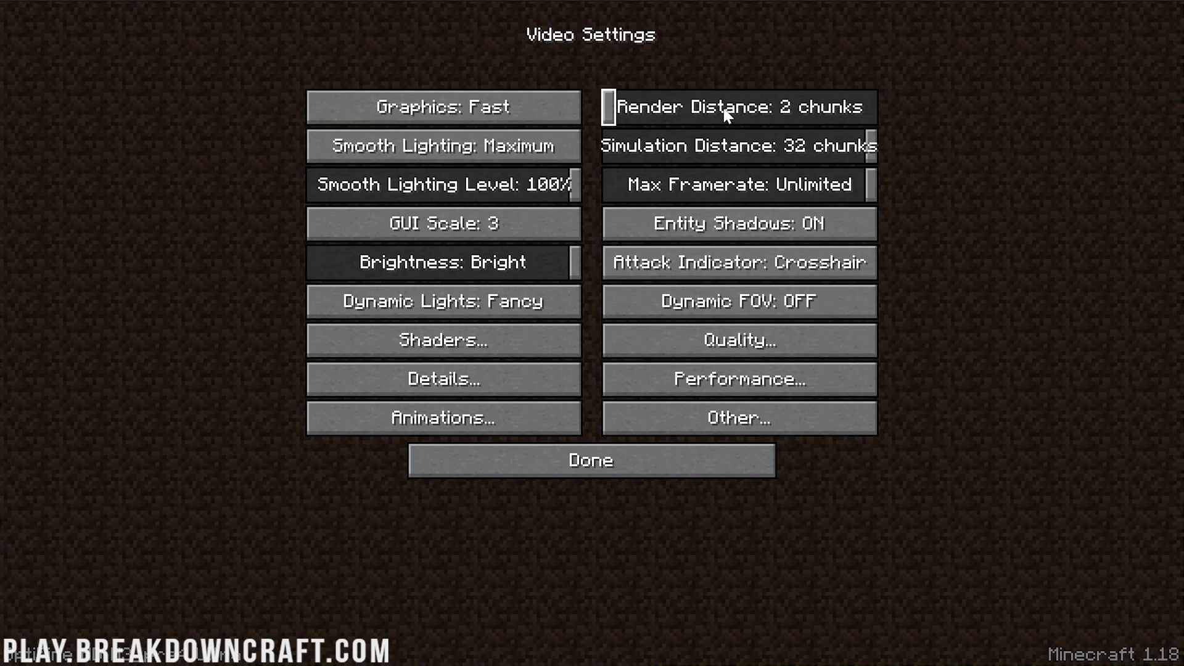
drag(728, 114, 563, 164)
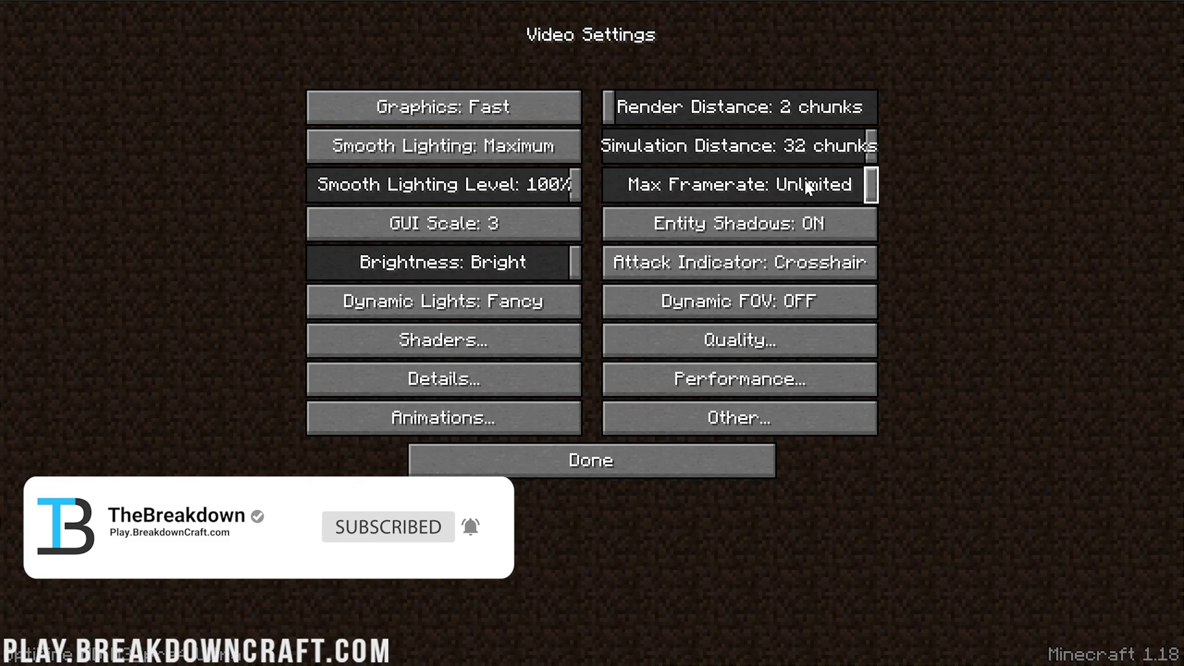
Step: Turn off smooth lighting and its level, lower the simulation distance to 5 chunks, and keep the max framerate at Unlimited
click(530, 154)
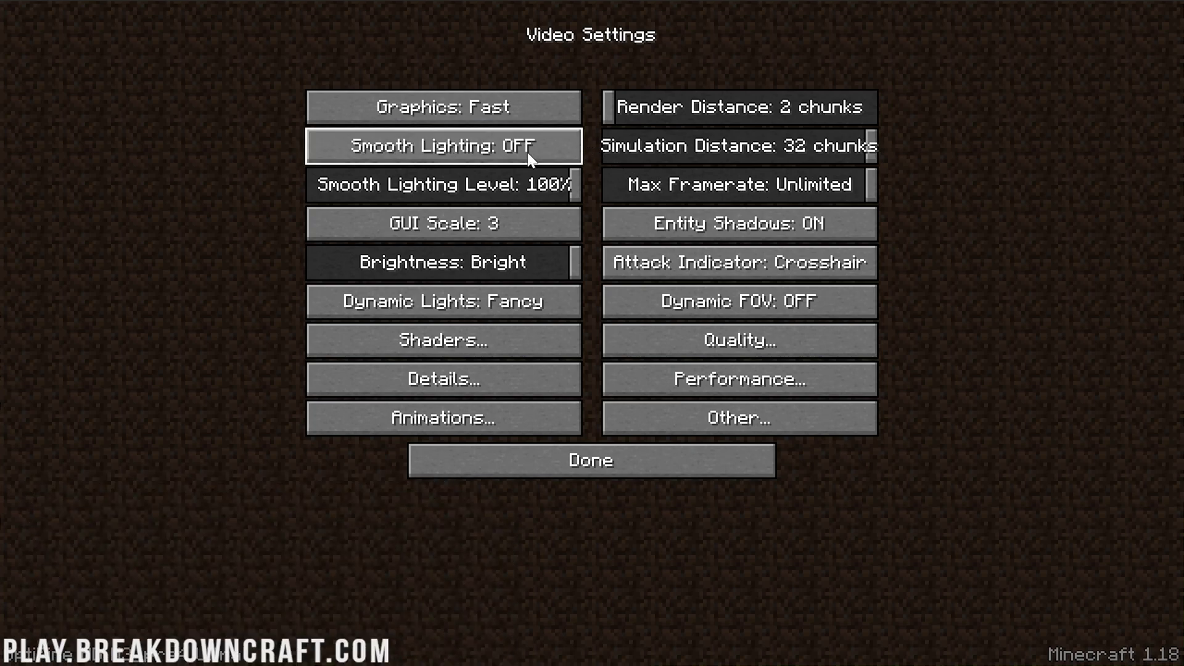
drag(672, 153, 607, 148)
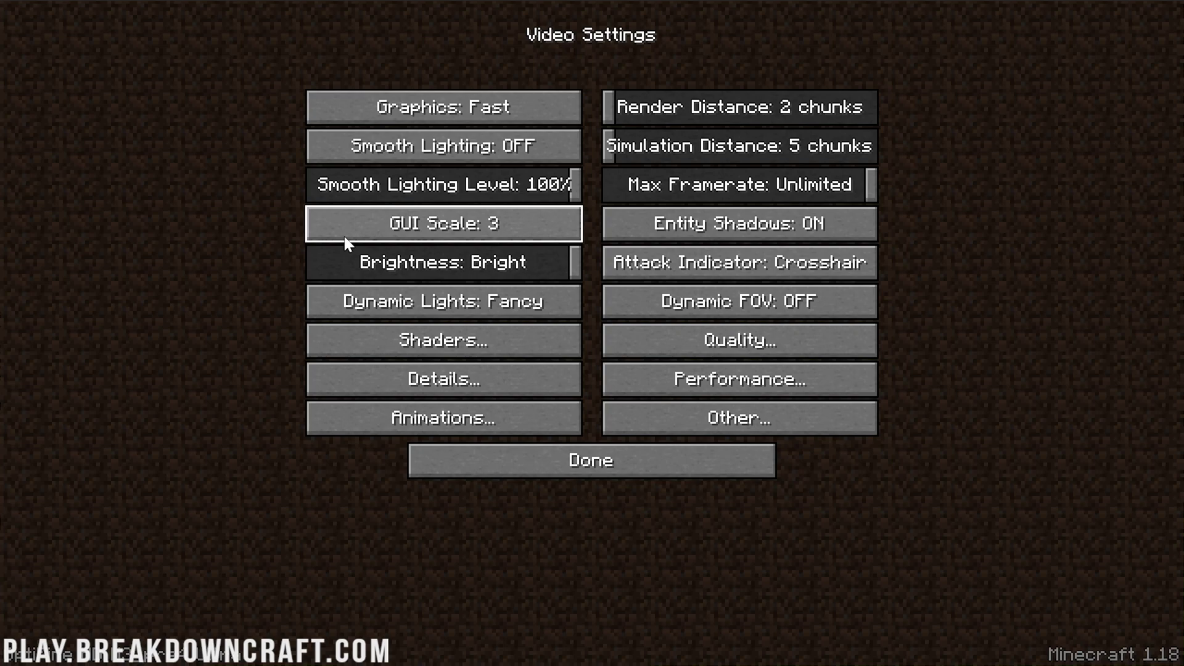
drag(405, 185, 313, 184)
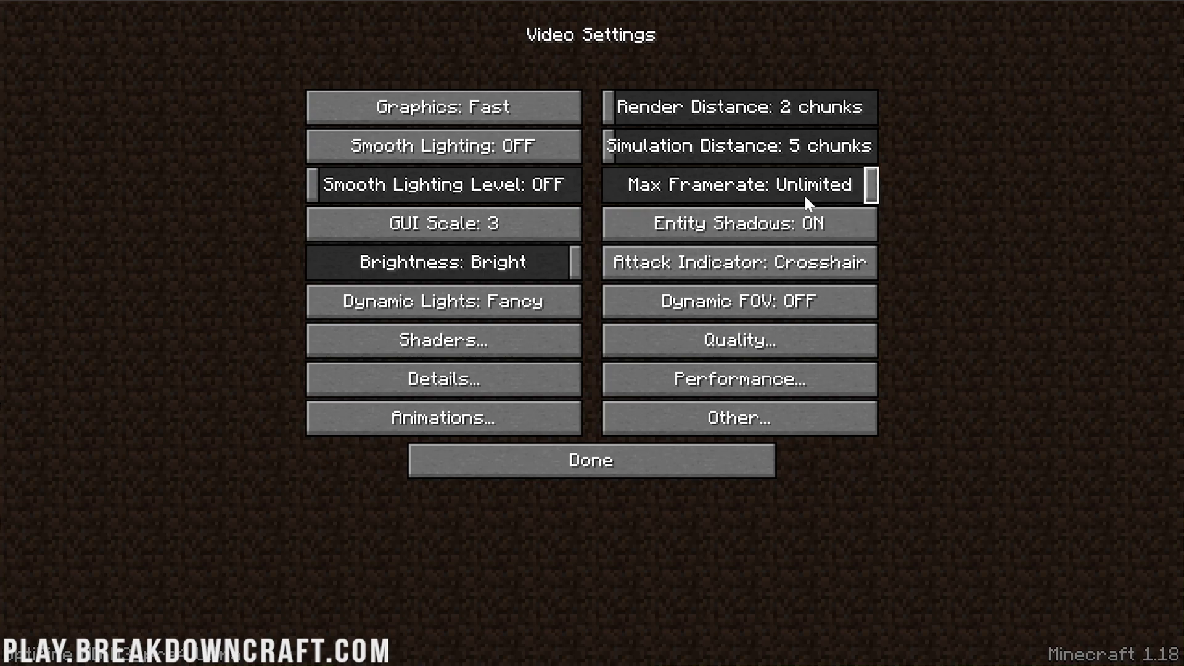
drag(804, 194, 870, 193)
drag(699, 193, 1023, 166)
Step: Try the other GUI scale sizes and set the scale back to 3
click(389, 237)
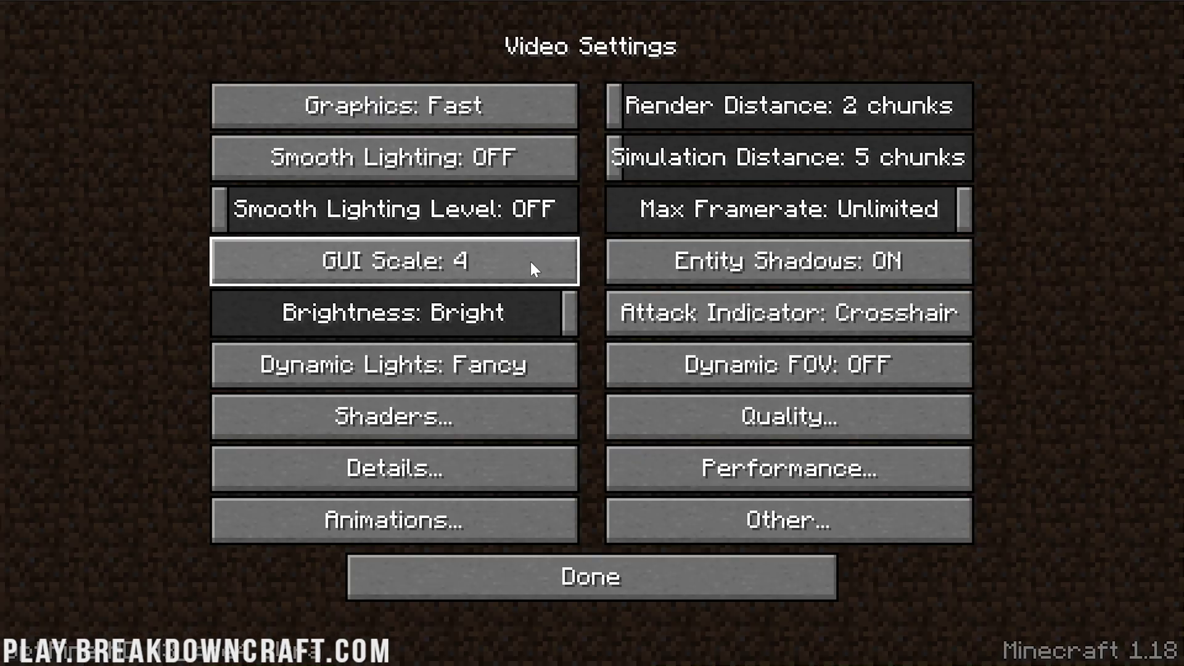
click(536, 264)
click(571, 262)
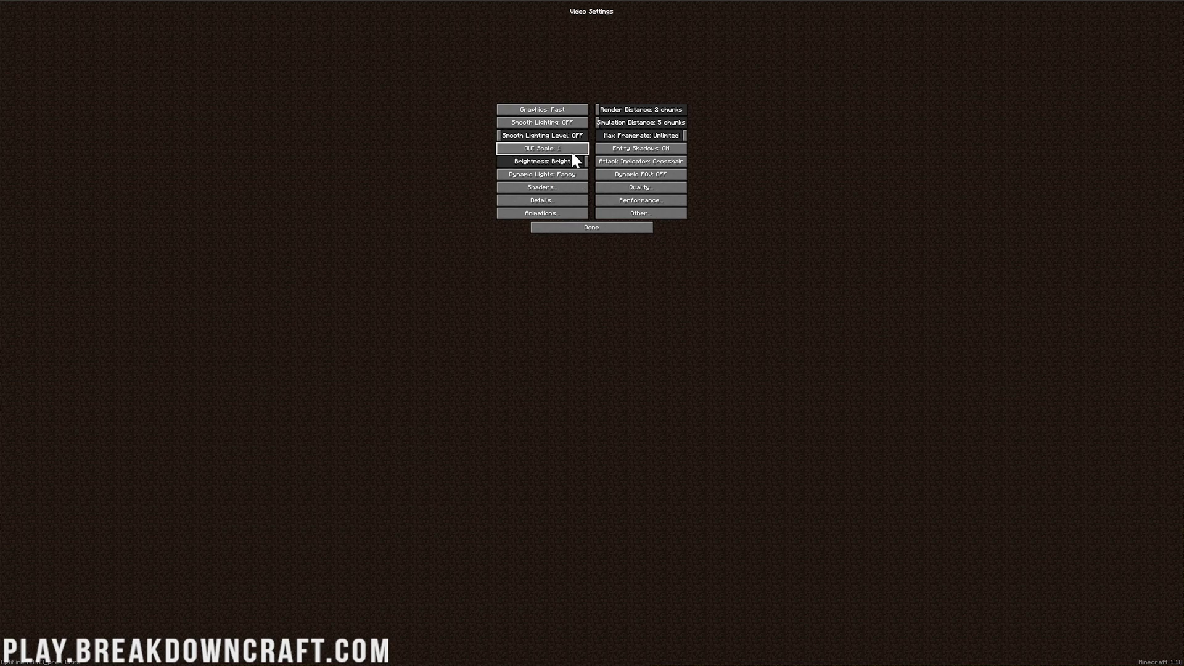
click(571, 149)
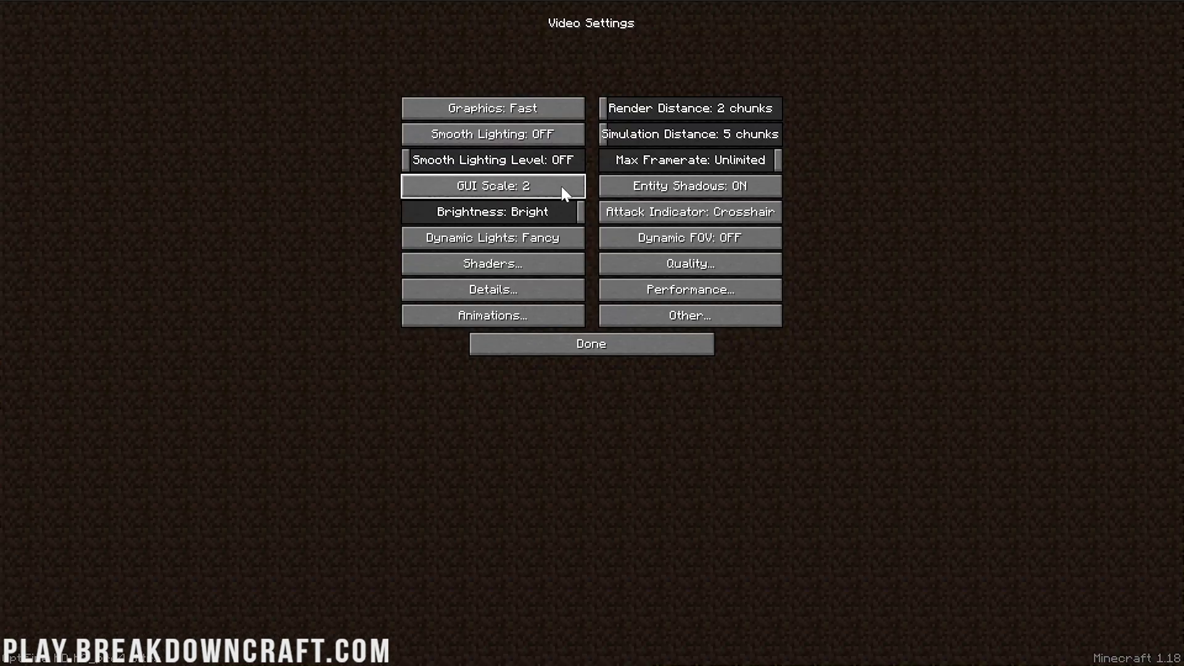
click(561, 187)
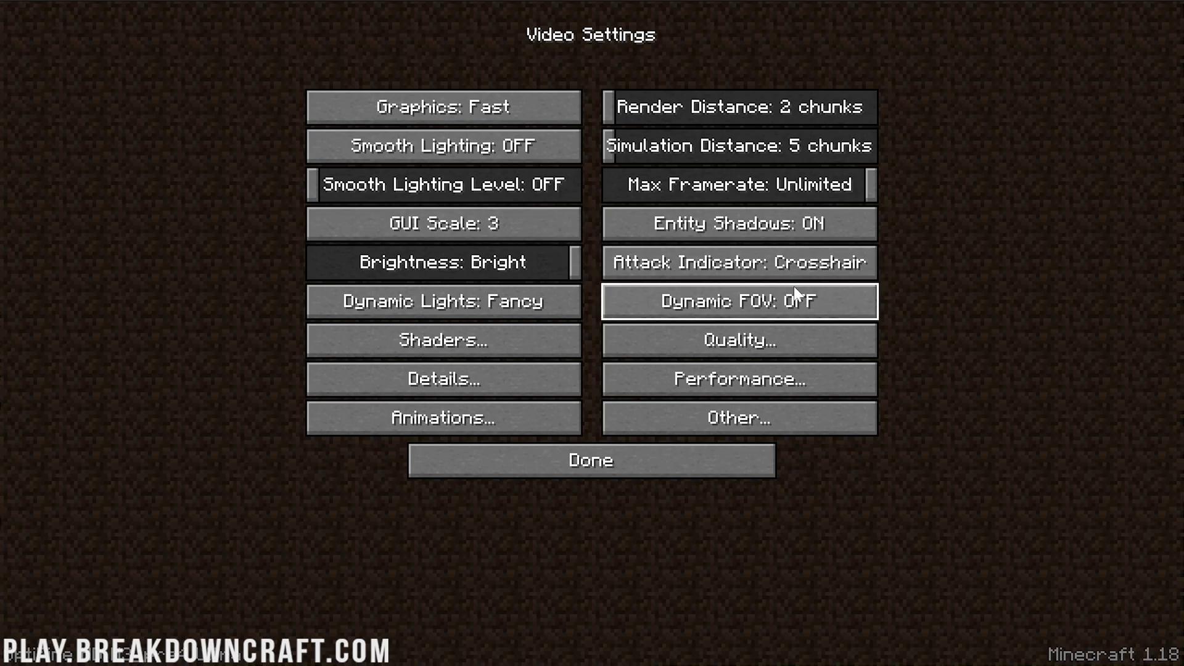
Step: Turn off entity shadows and dynamic lights, and check which shader pack is selected
click(707, 227)
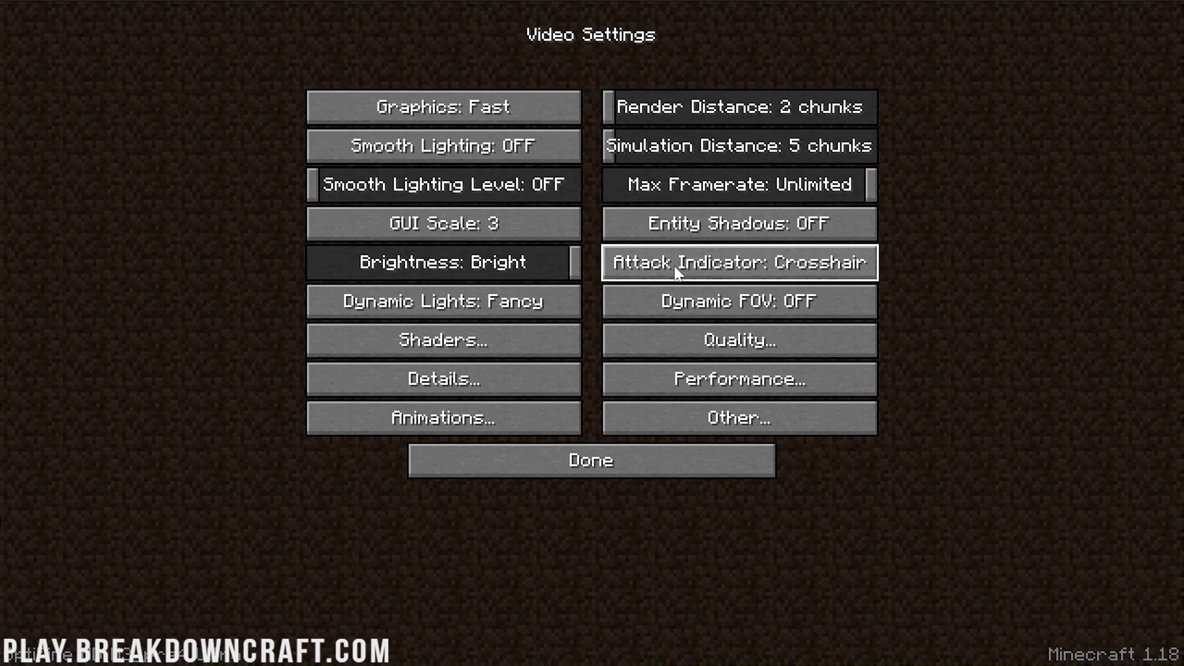
click(418, 315)
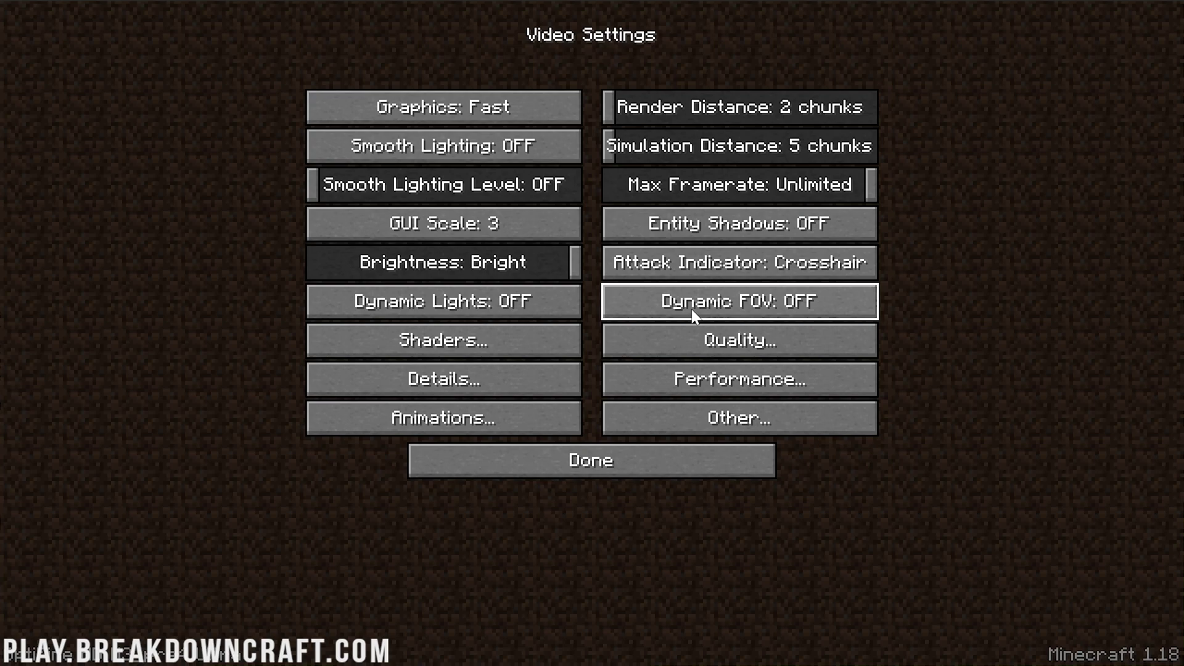
click(511, 349)
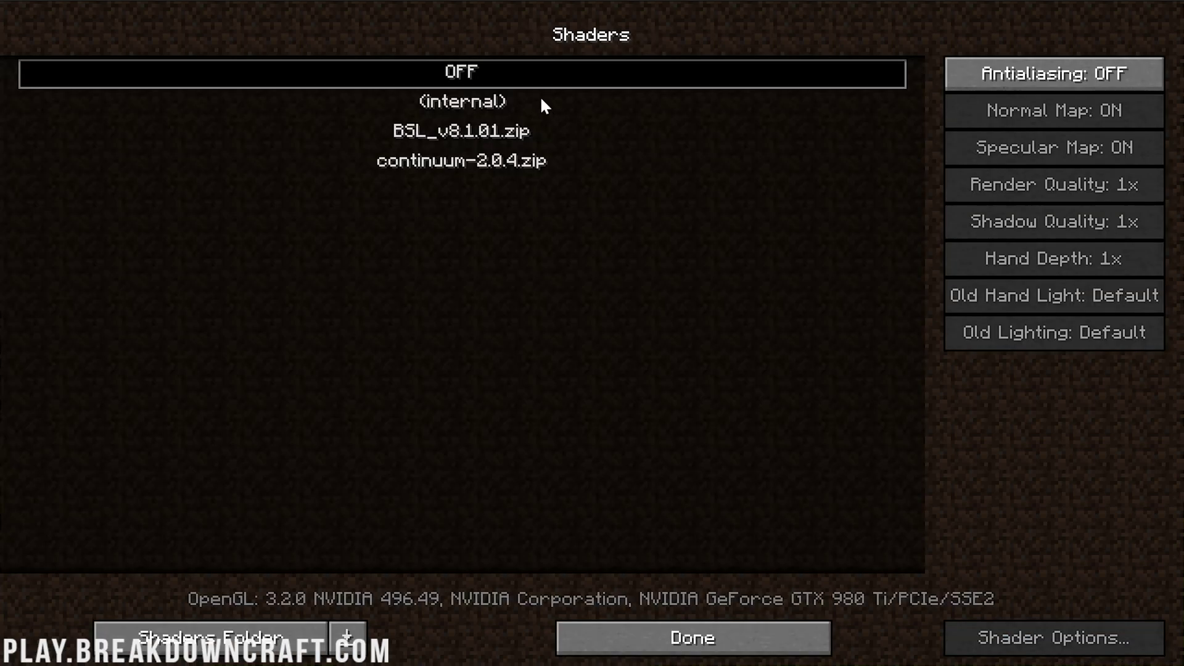
click(728, 646)
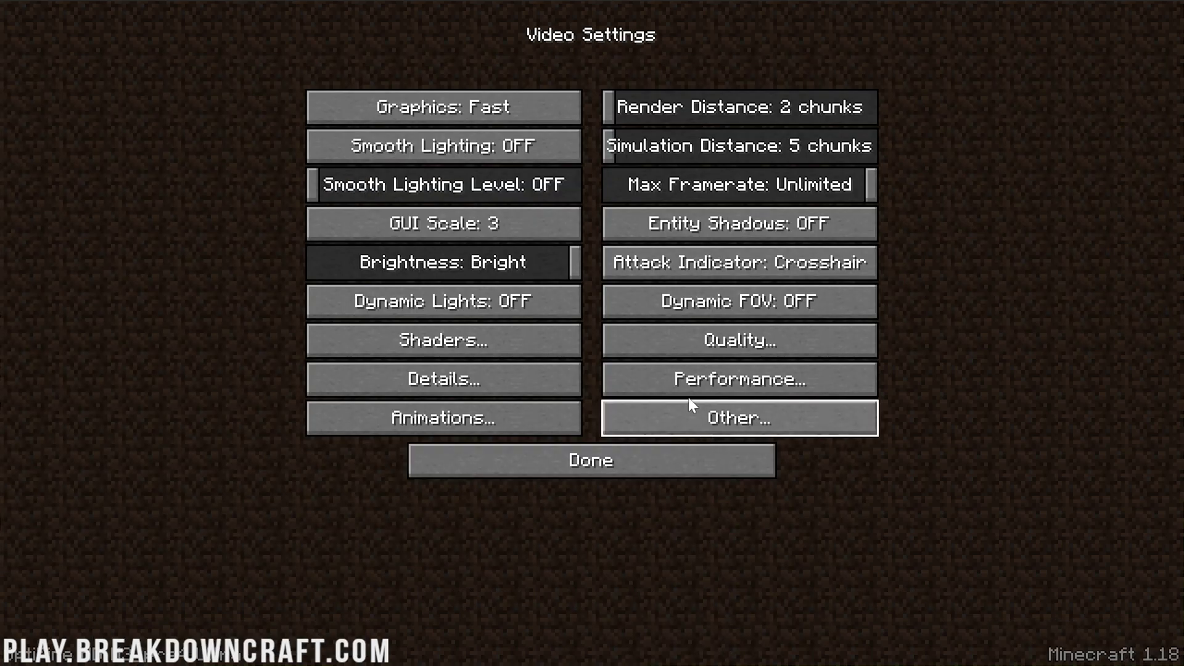
Step: In the quality settings, turn off Better Grass, Better Snow, Custom Fonts, Custom Colors, Connected Textures and Natural Textures
click(676, 353)
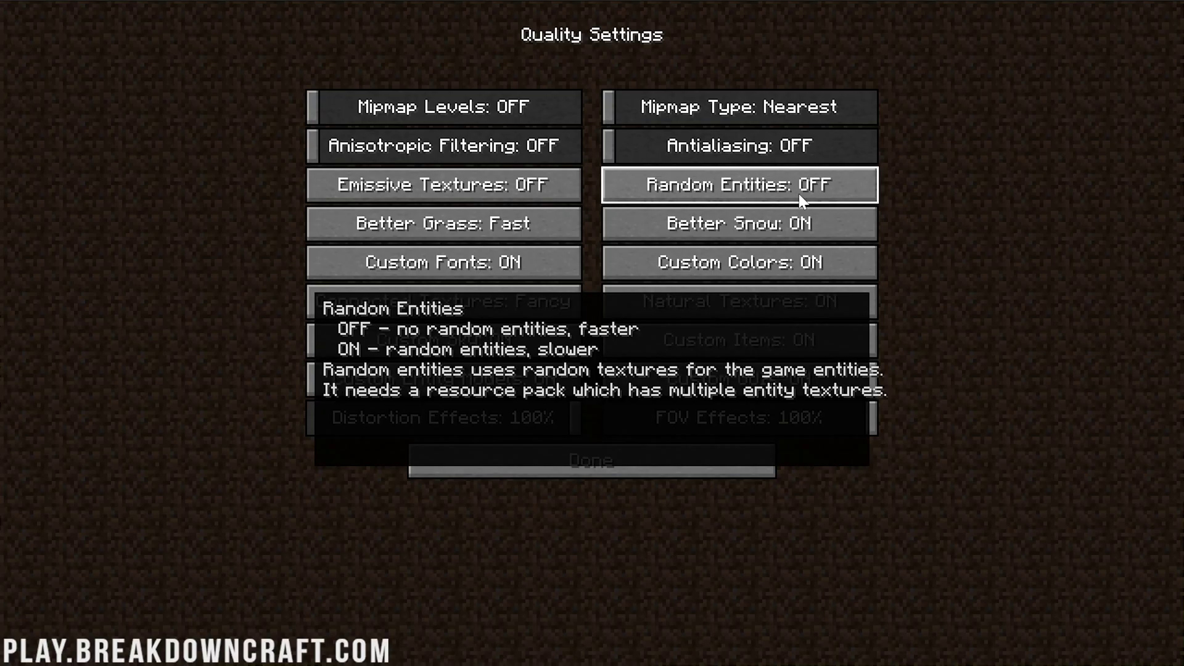
click(558, 224)
click(558, 224)
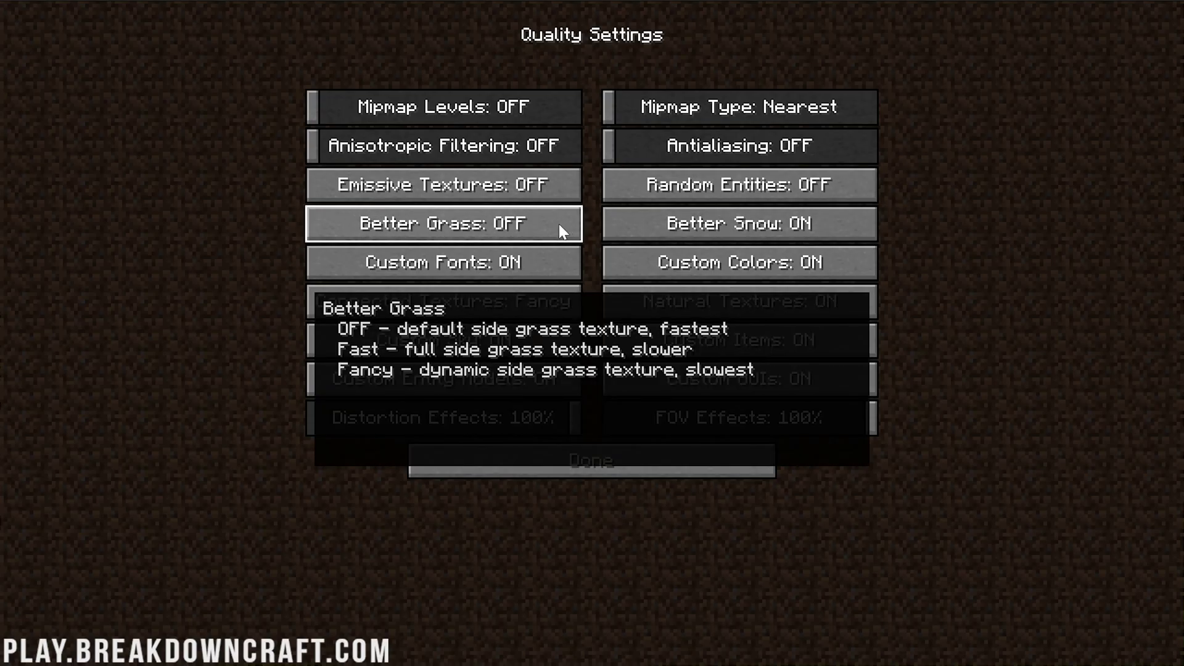
click(691, 232)
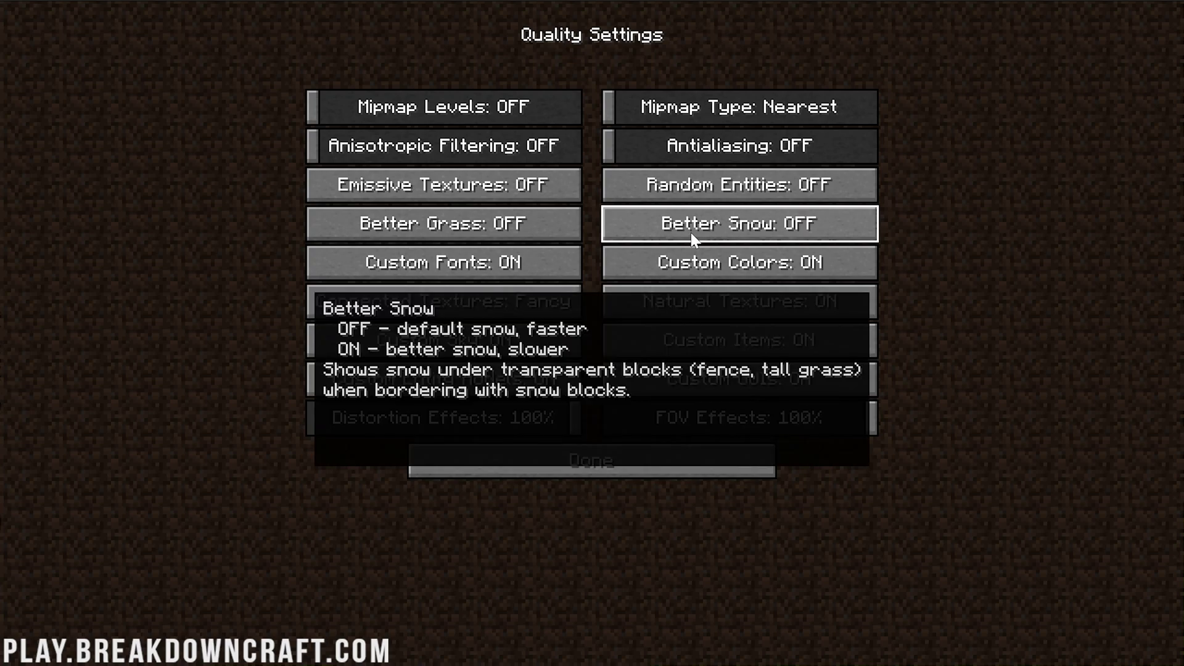
click(682, 275)
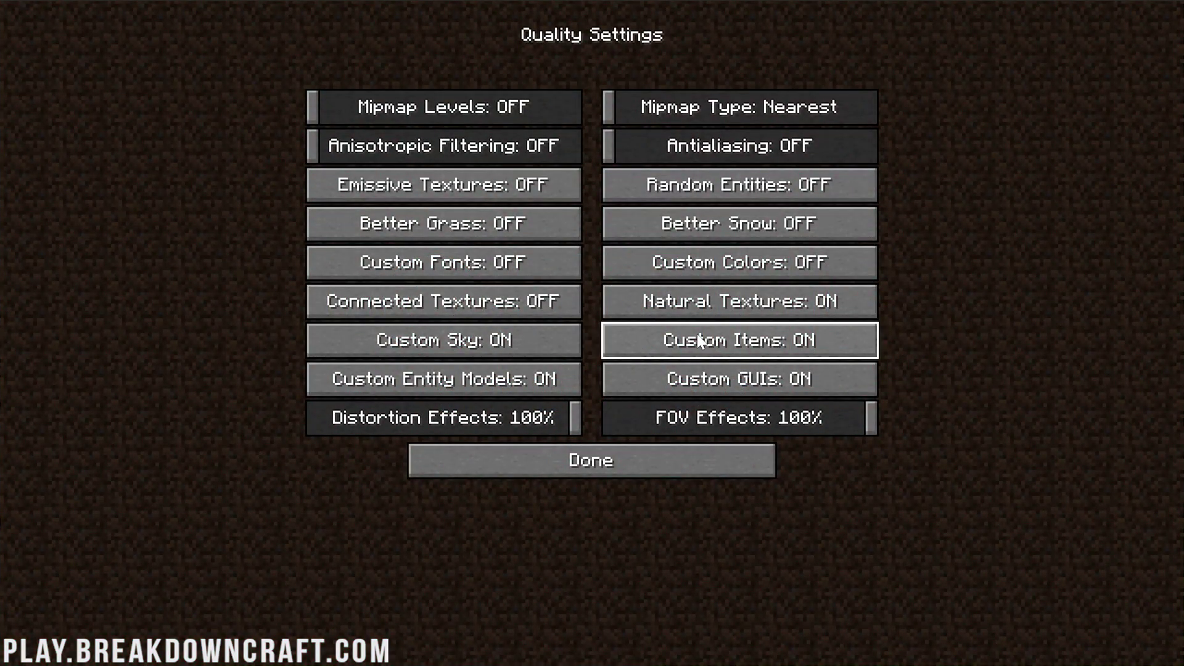
click(705, 298)
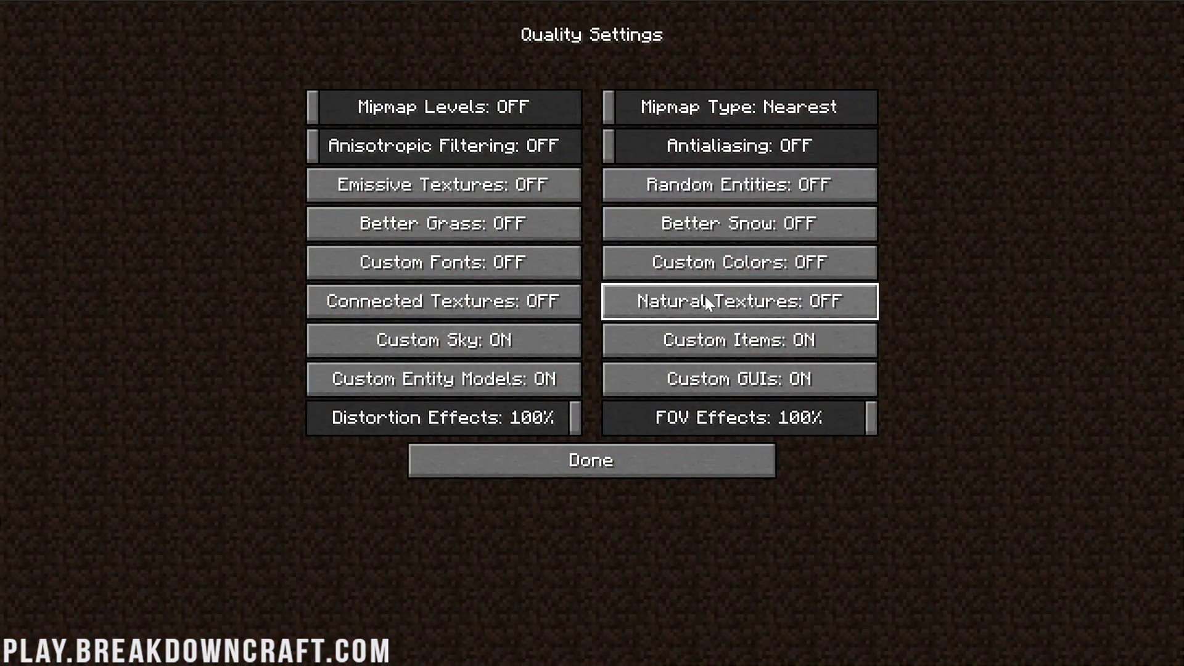
Step: Turn off Custom Sky, Custom Items, Custom Entity Models, Custom GUIs, Distortion Effects and FOV Effects, and close the quality settings
click(454, 349)
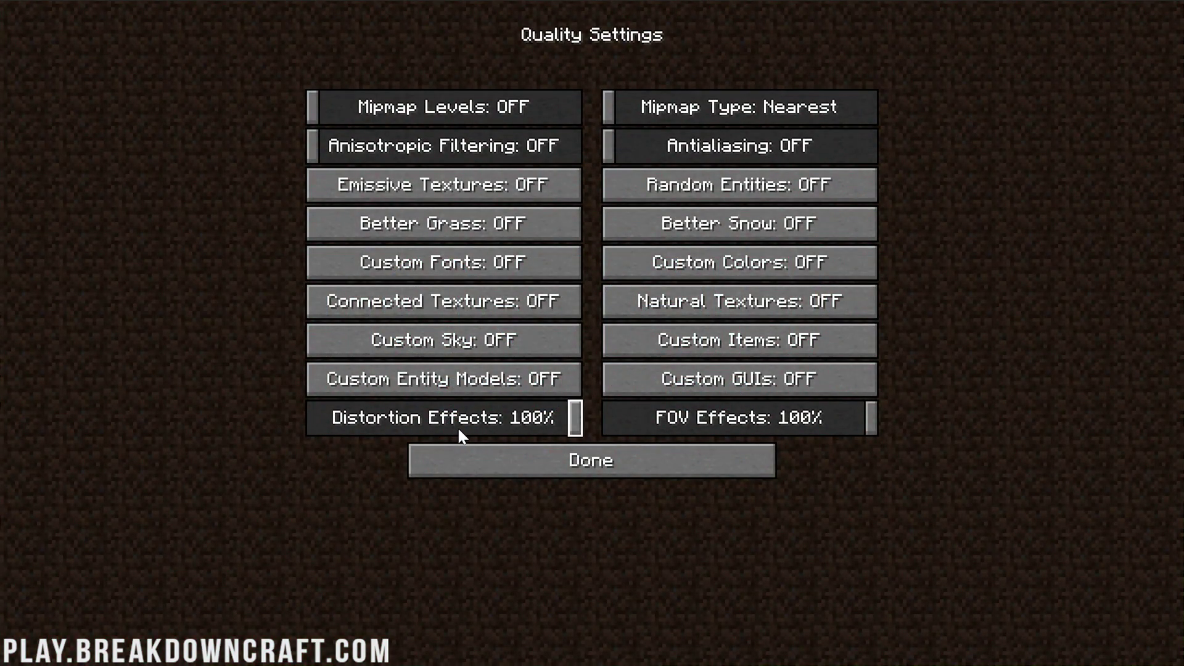
drag(459, 430, 311, 419)
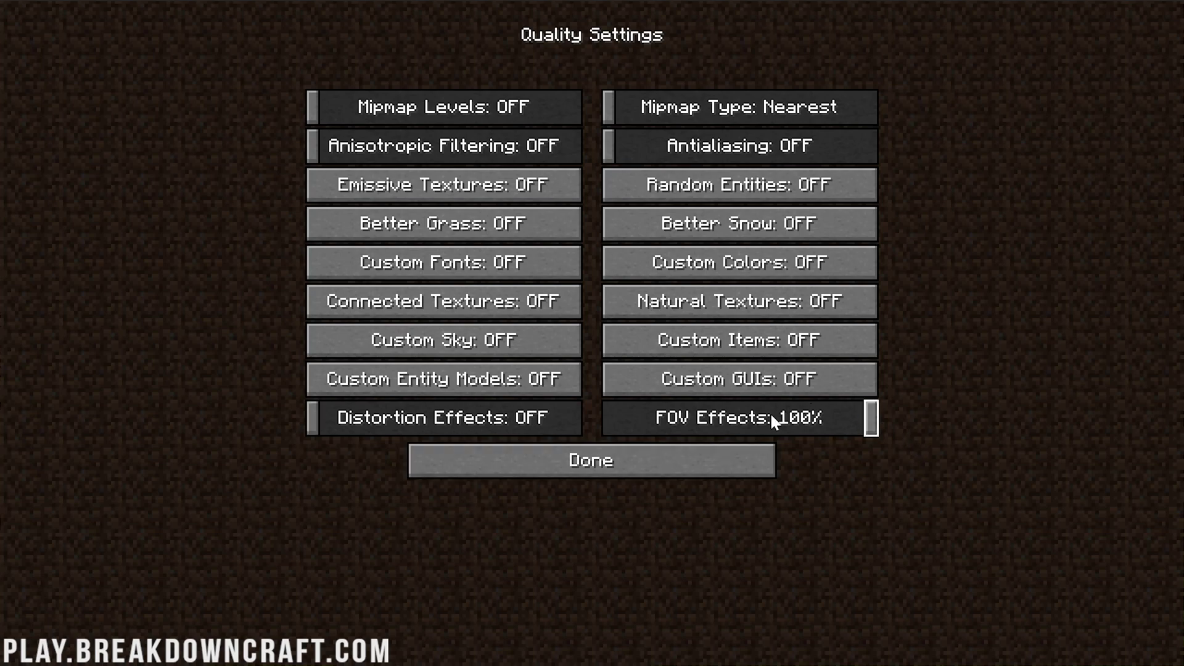
drag(771, 415, 608, 418)
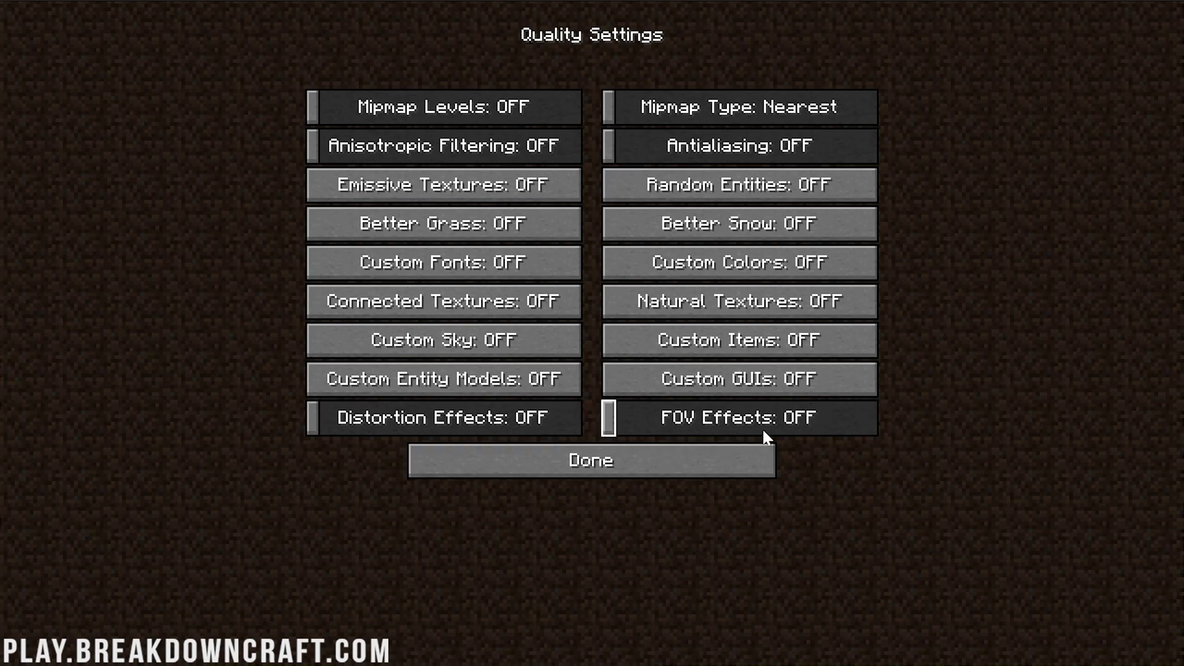
click(592, 477)
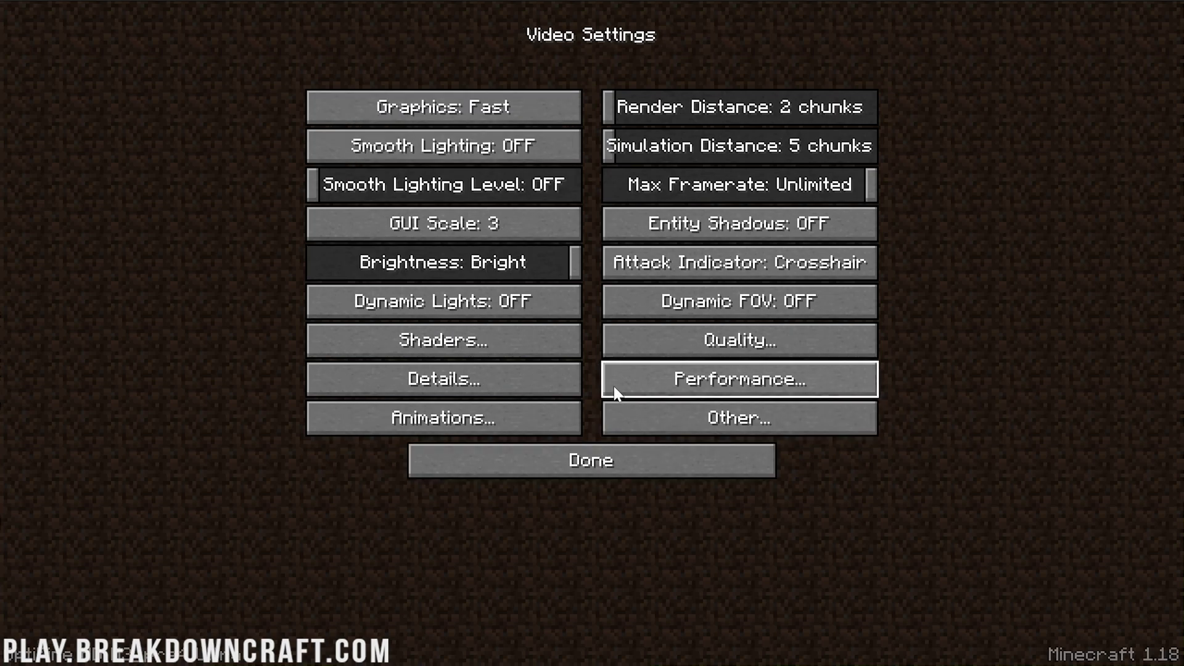
Step: In the detail settings, turn off Clouds, Cloud Height and Rain & Snow, and set Trees to Fast
click(511, 383)
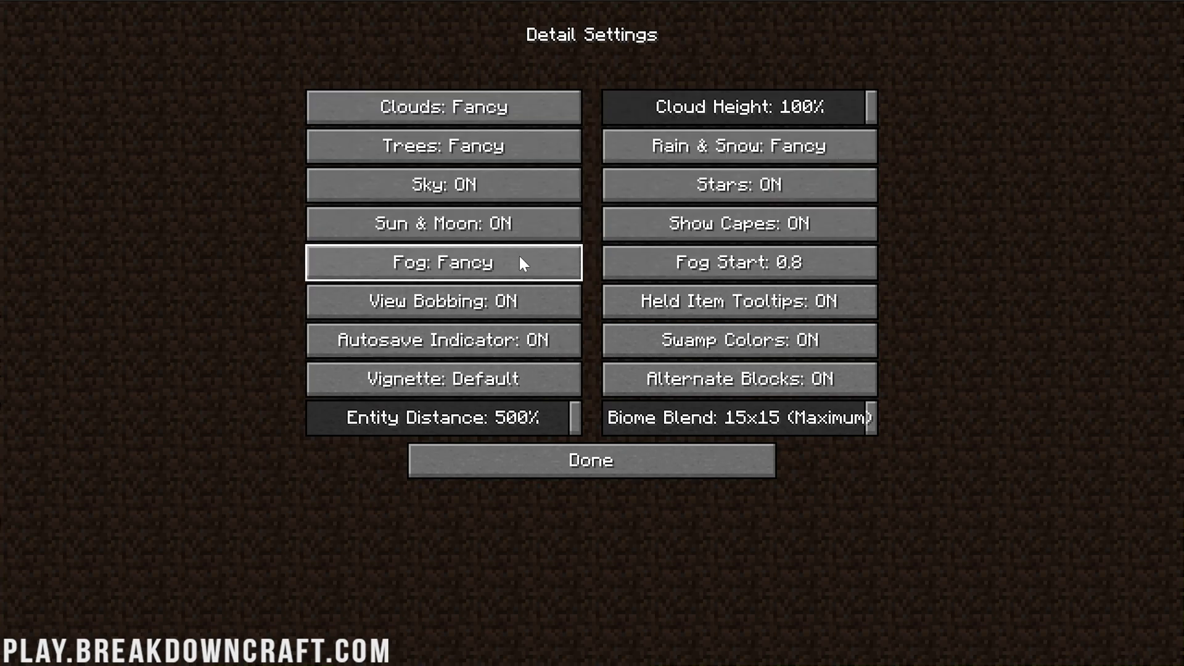
click(476, 117)
click(442, 145)
click(442, 145)
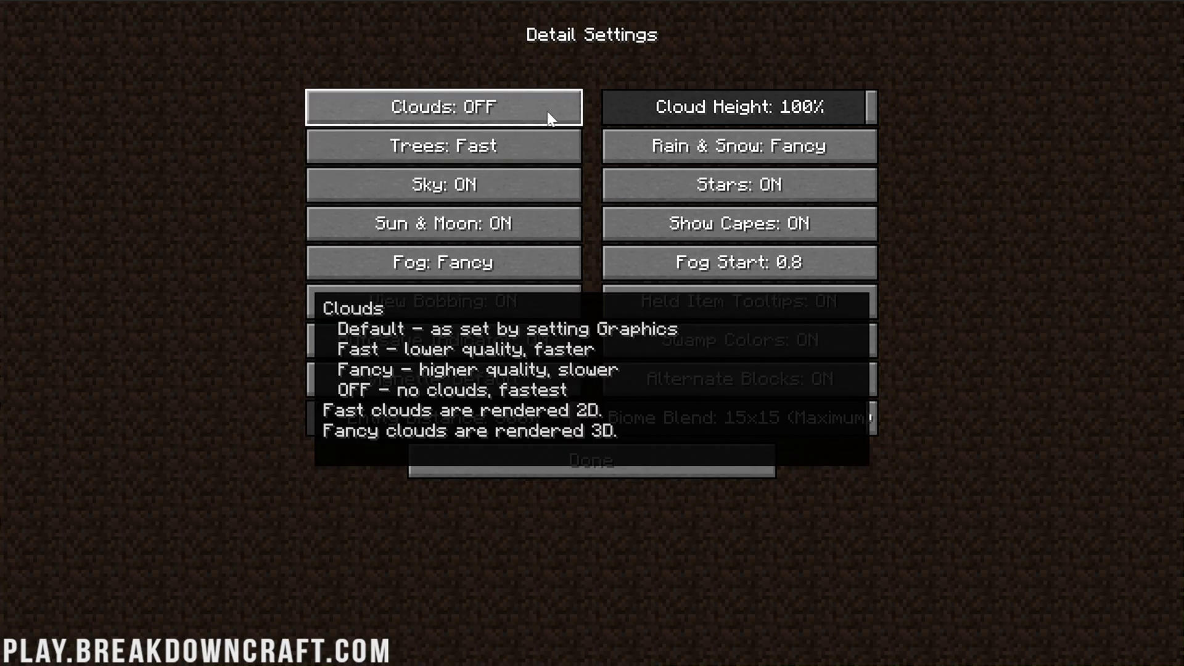
click(609, 108)
click(779, 148)
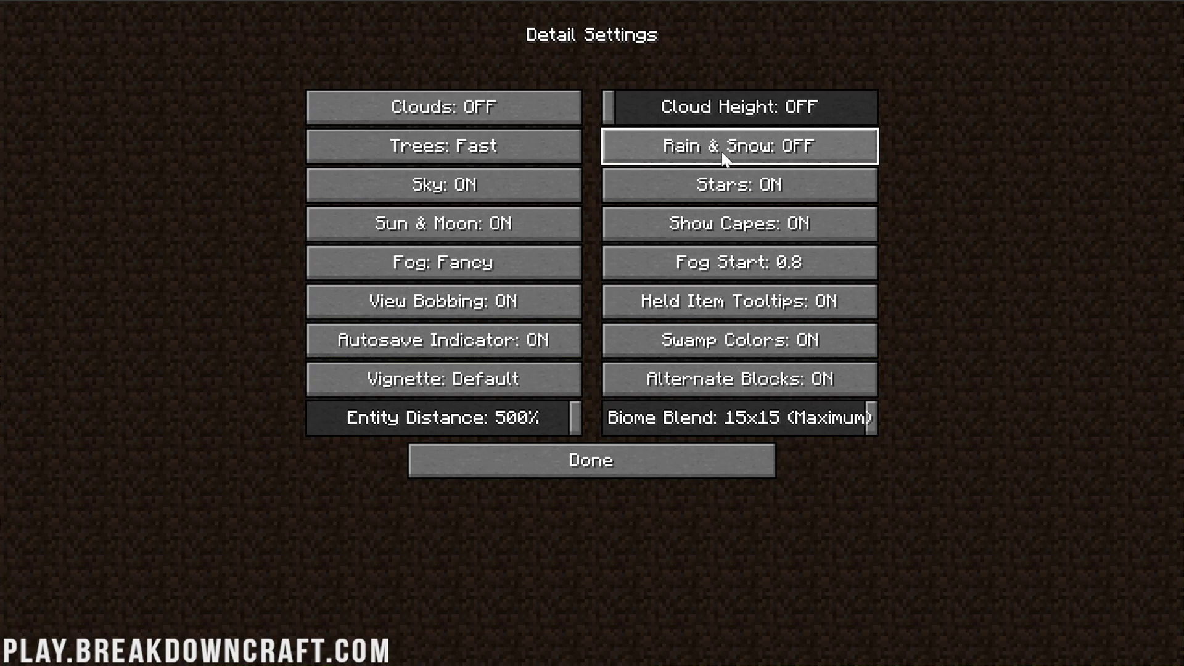
mouse_move(726, 159)
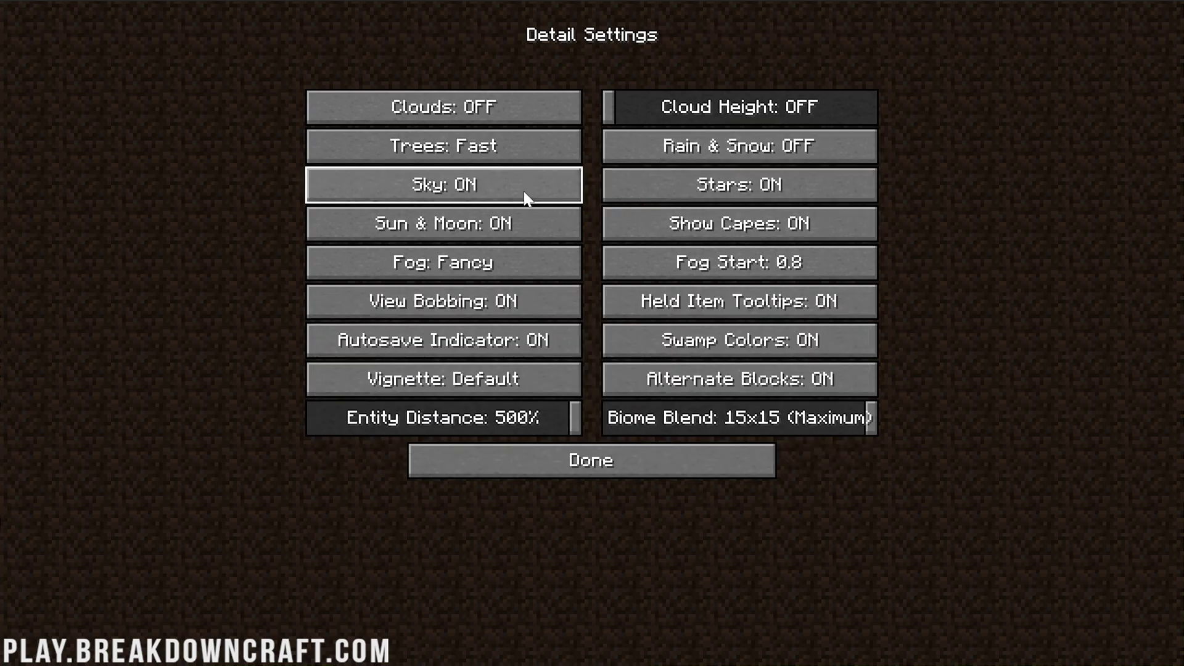
Step: Turn off Sky, Stars, Sun & Moon, Fog and View Bobbing, and set Fog Start to 0.2
click(524, 196)
click(759, 192)
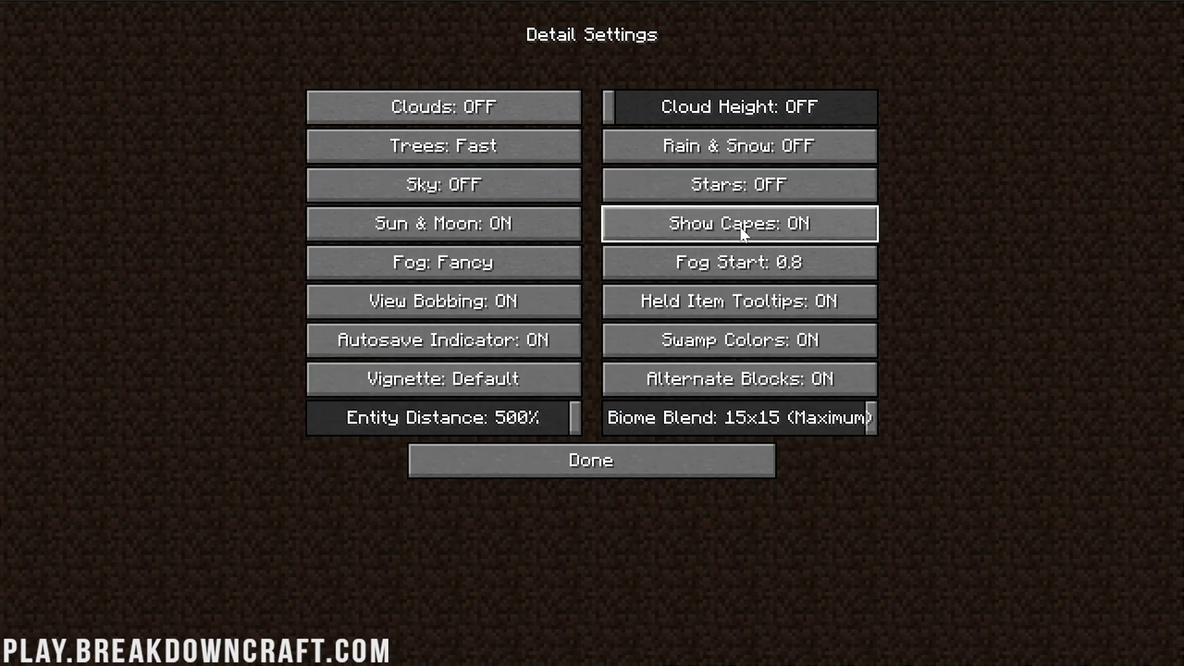
mouse_move(741, 228)
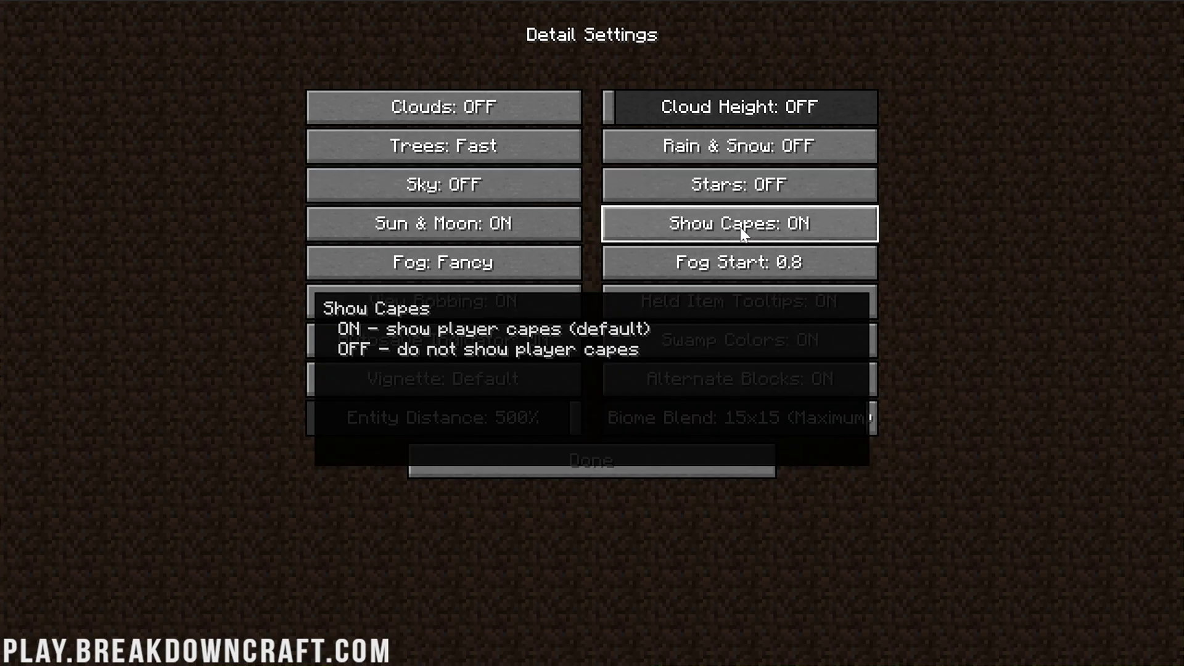
click(449, 228)
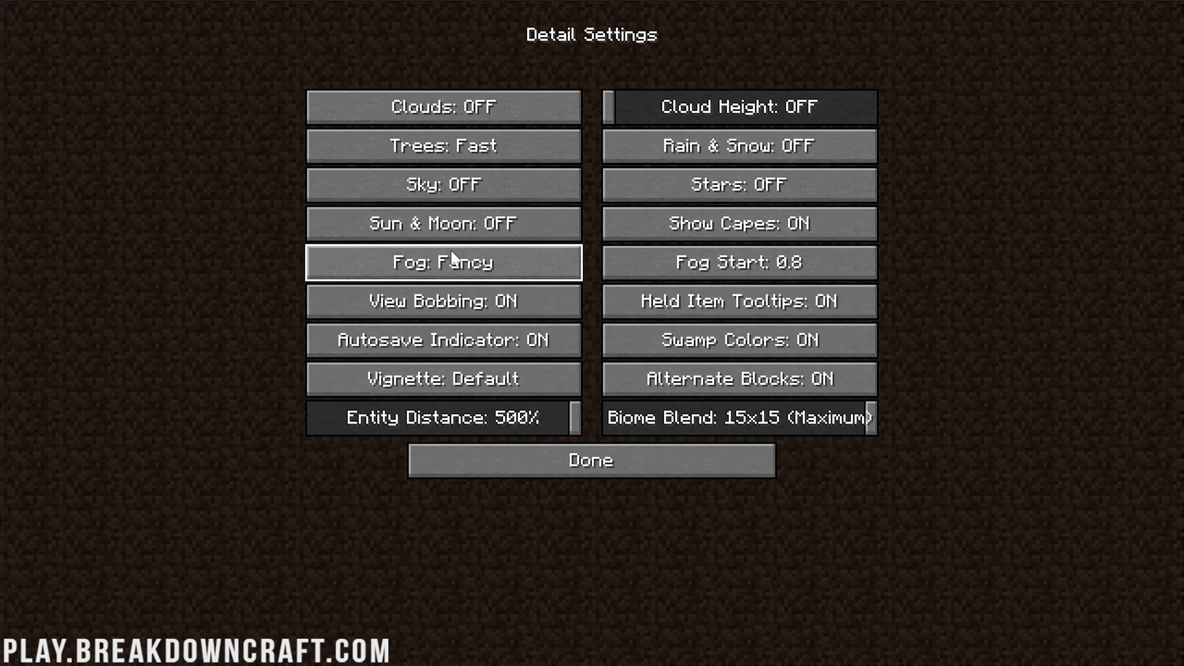
click(450, 260)
click(787, 269)
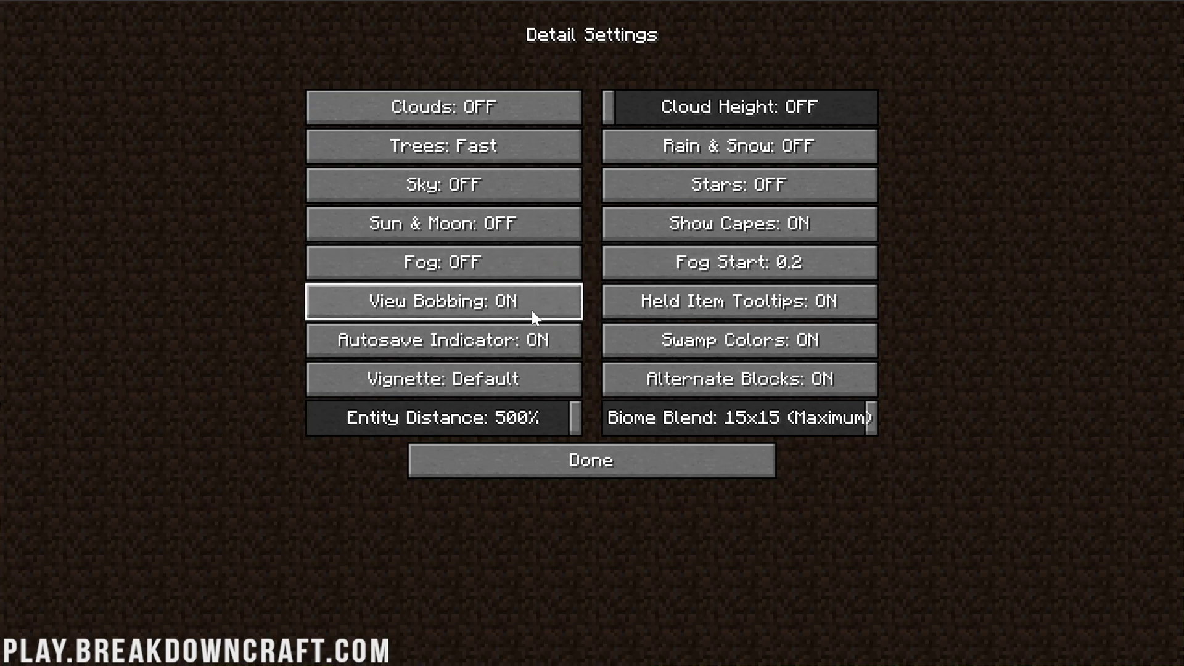
mouse_move(532, 311)
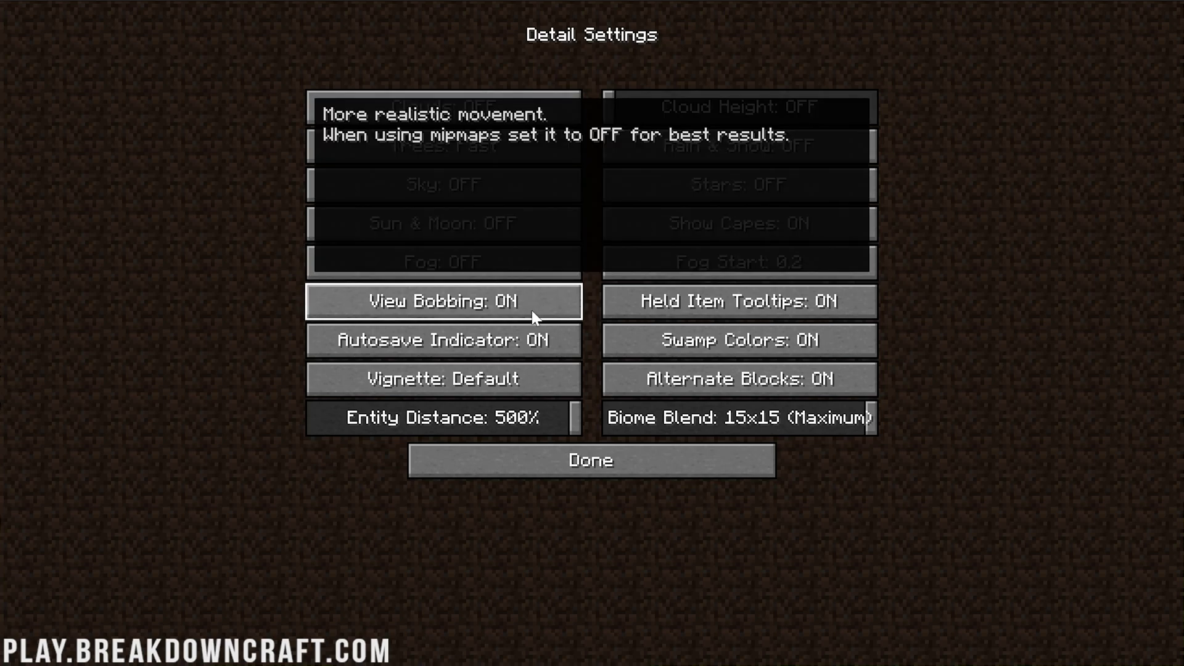
click(532, 310)
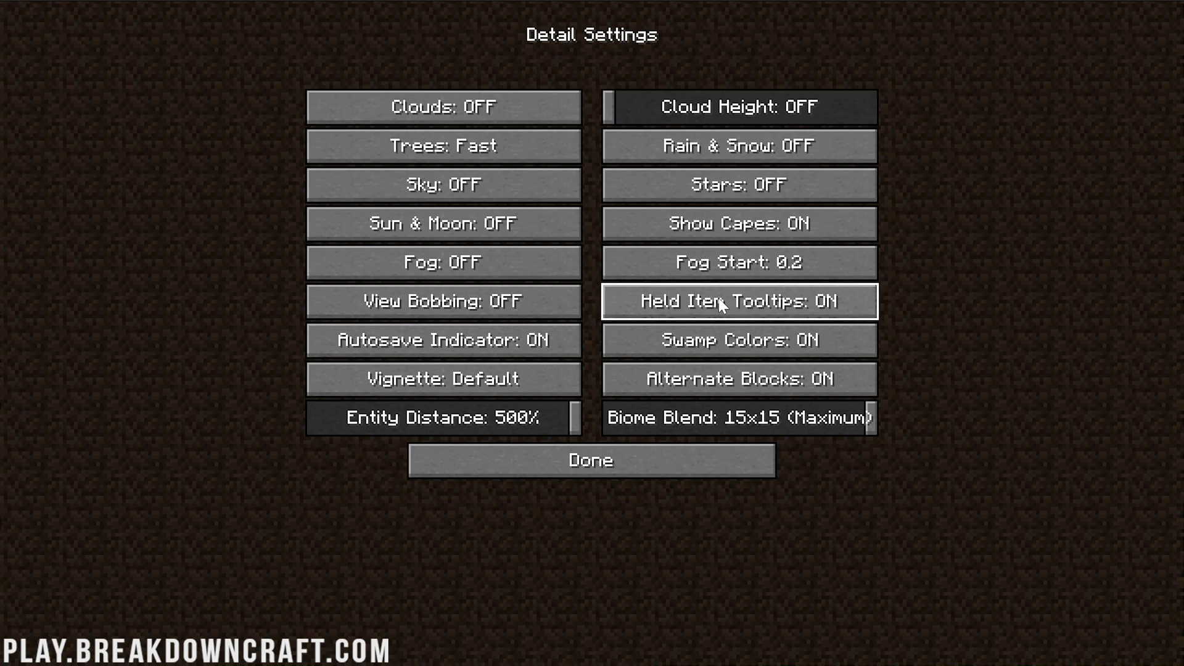
Step: Turn off Swamp Colors, Alternate Blocks and Biome Blend, set Vignette to Fast and Entity Distance to 50%, and close the detail settings
mouse_move(719, 298)
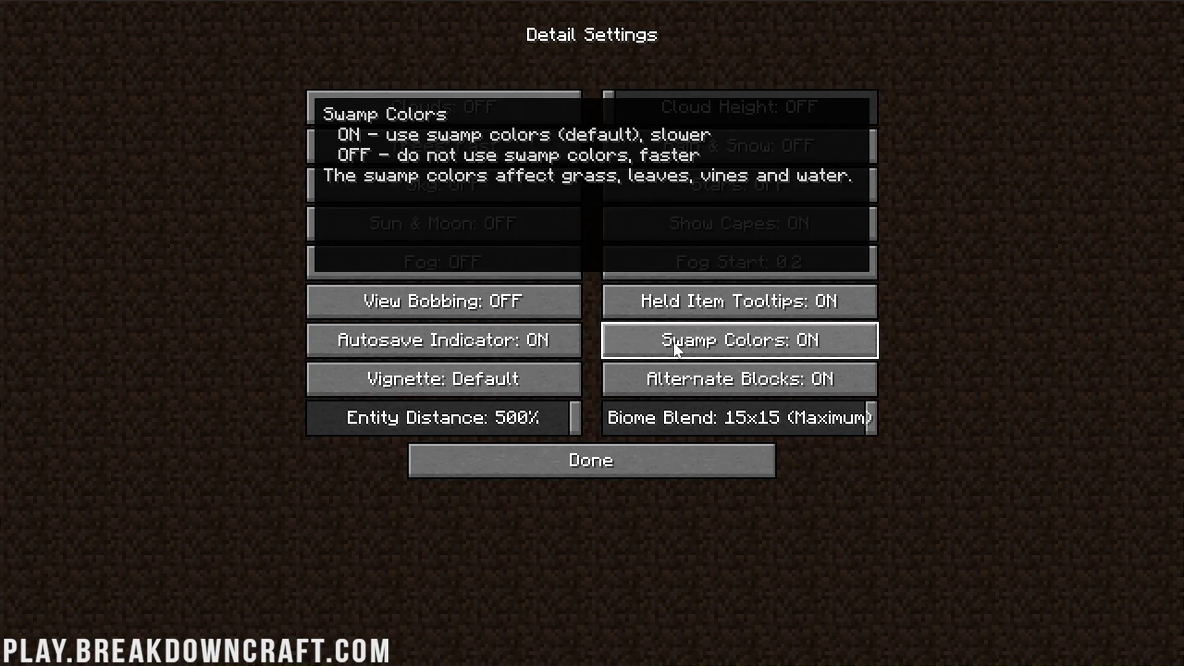
click(677, 349)
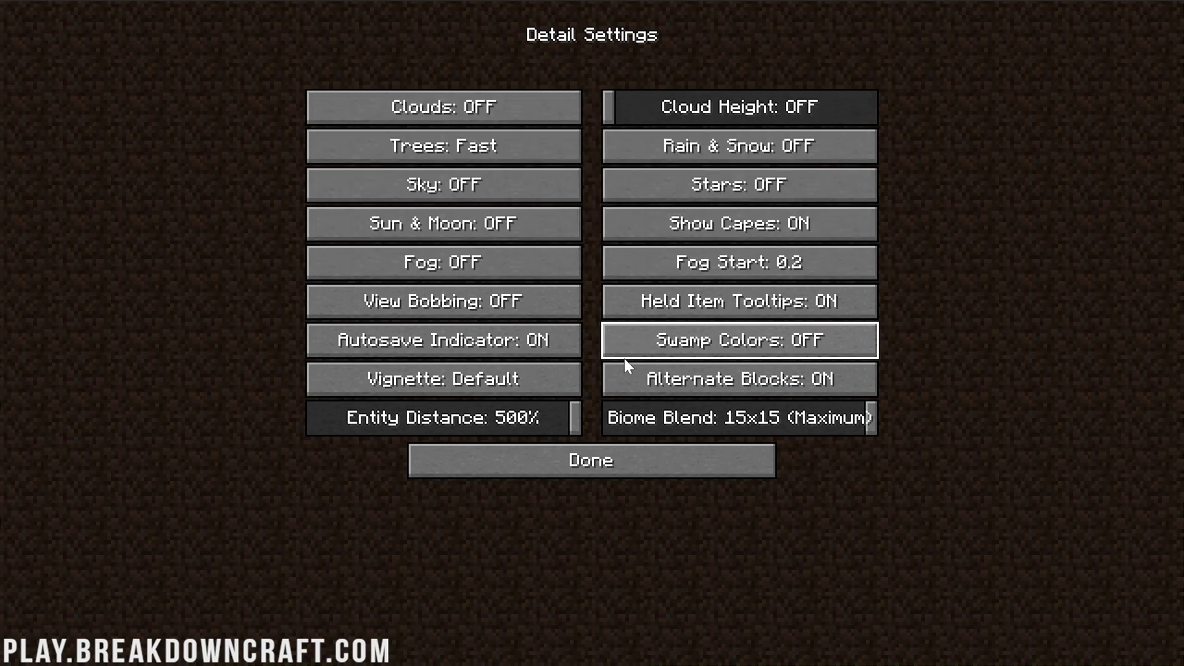
click(513, 384)
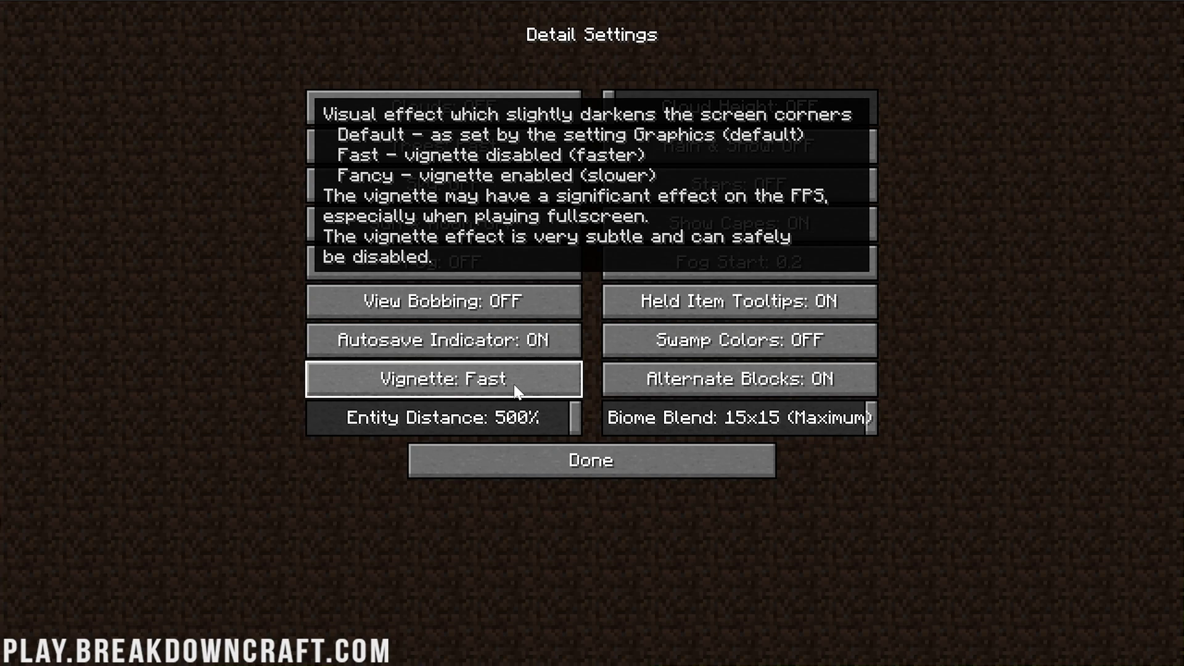
click(724, 390)
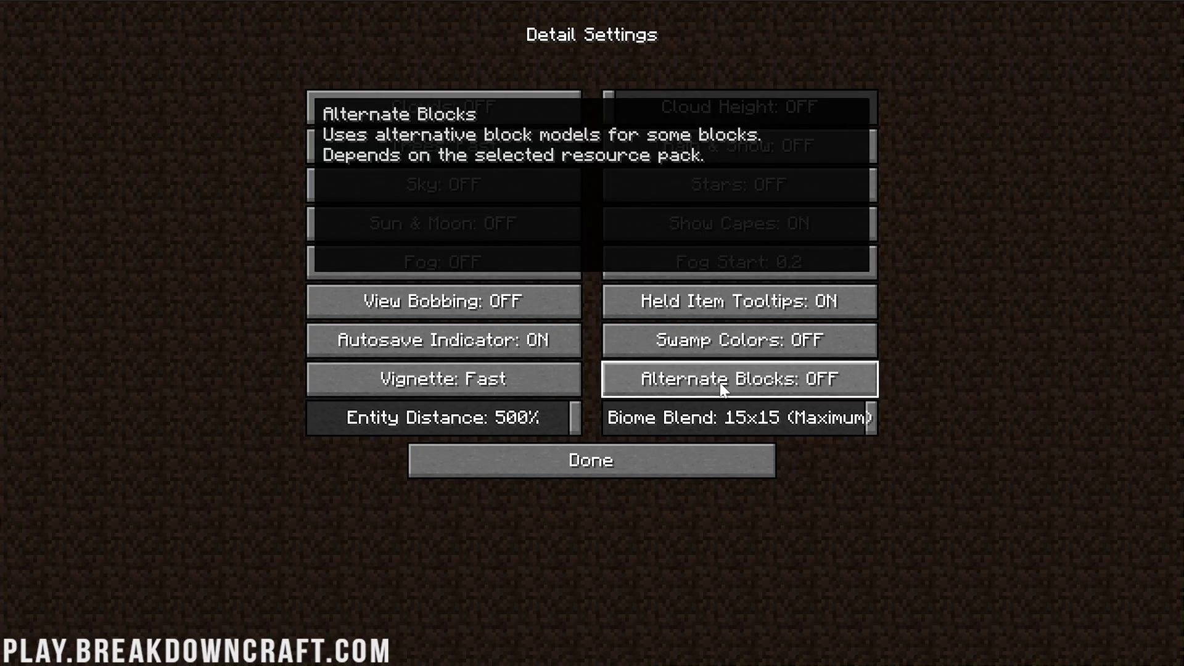
drag(577, 418, 312, 418)
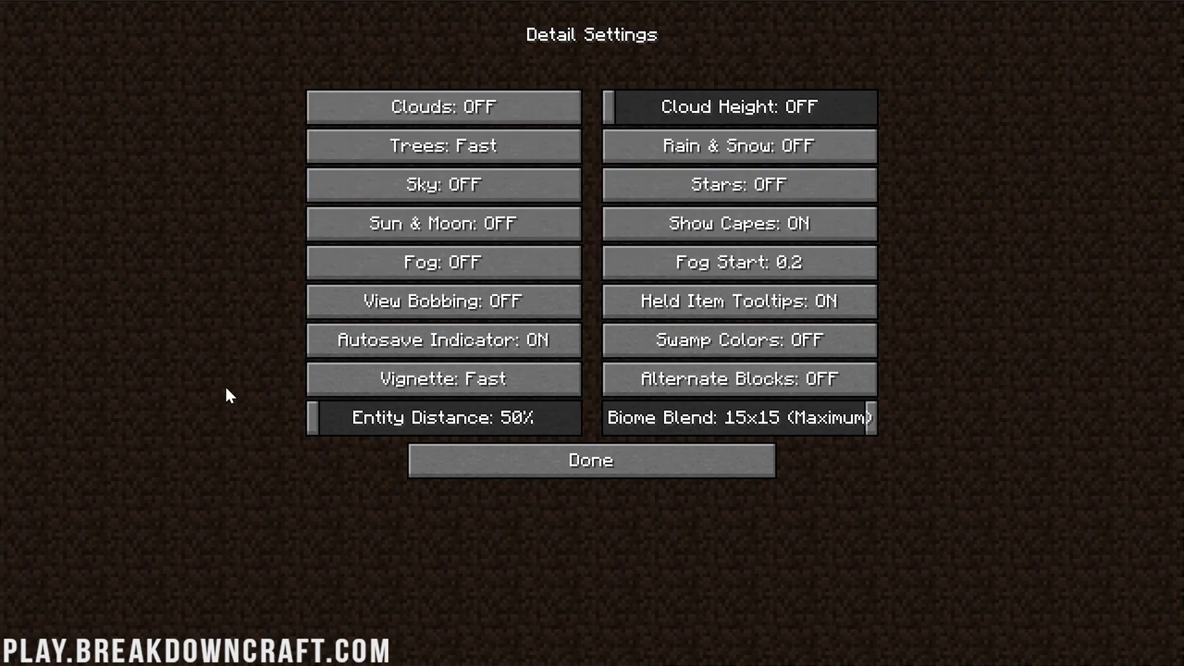
drag(694, 428, 96, 404)
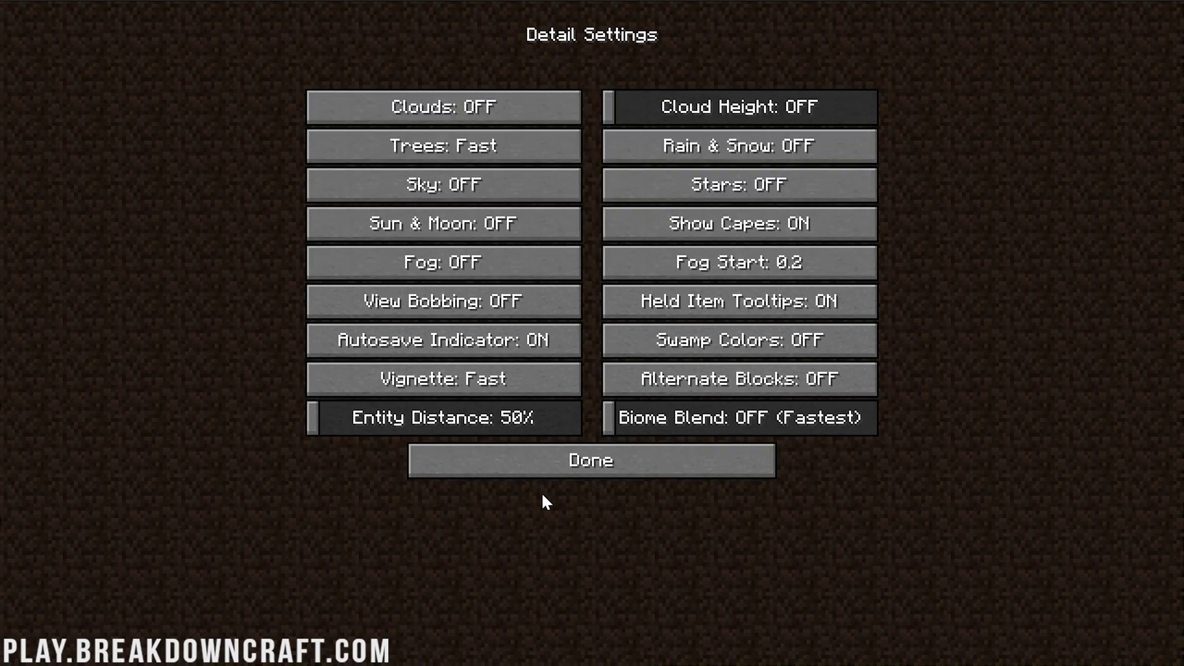
click(548, 476)
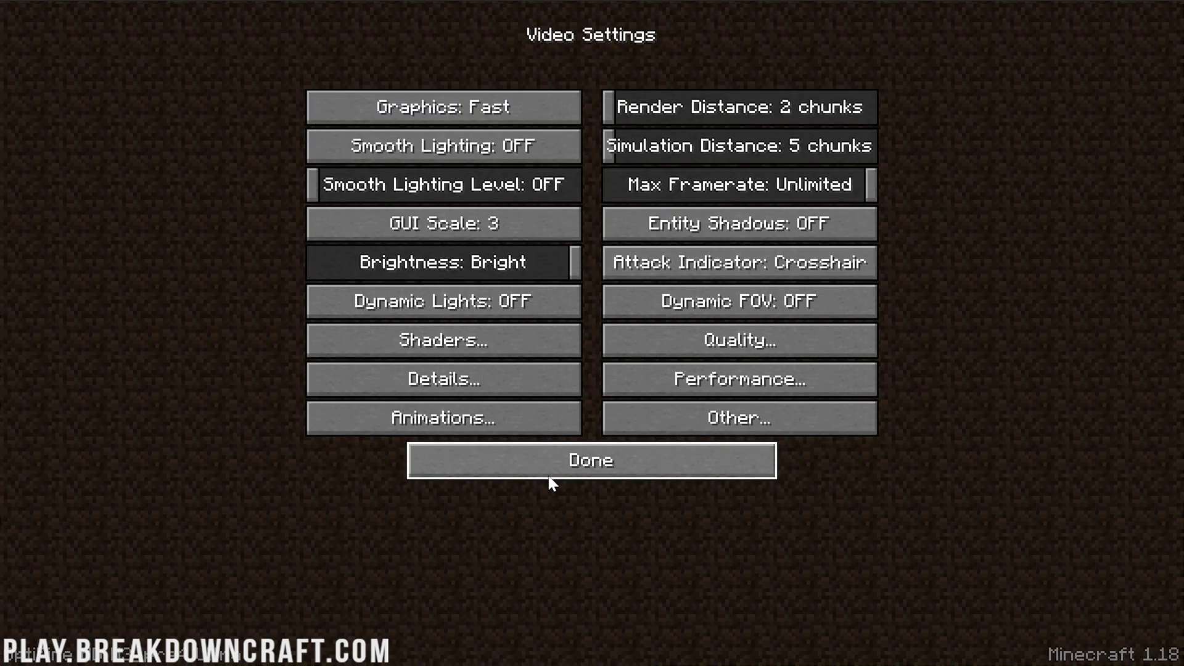
Step: In the performance settings, turn on Render Regions, Fast Render, Smart Animations and Fast Math
click(676, 380)
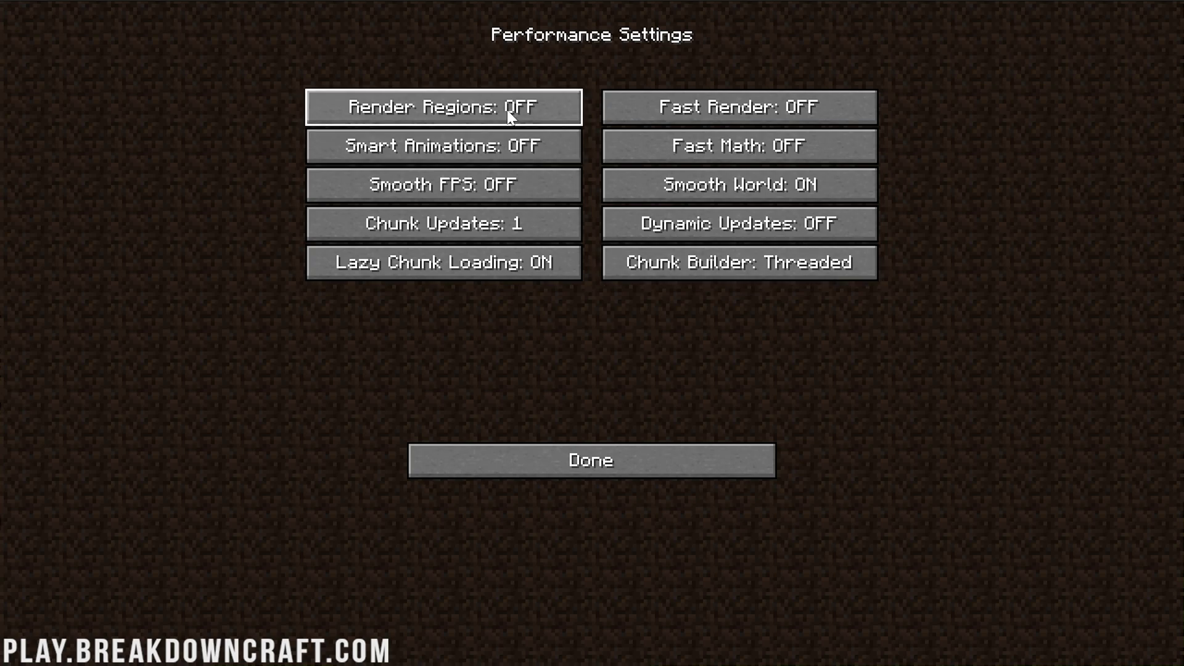
mouse_move(508, 113)
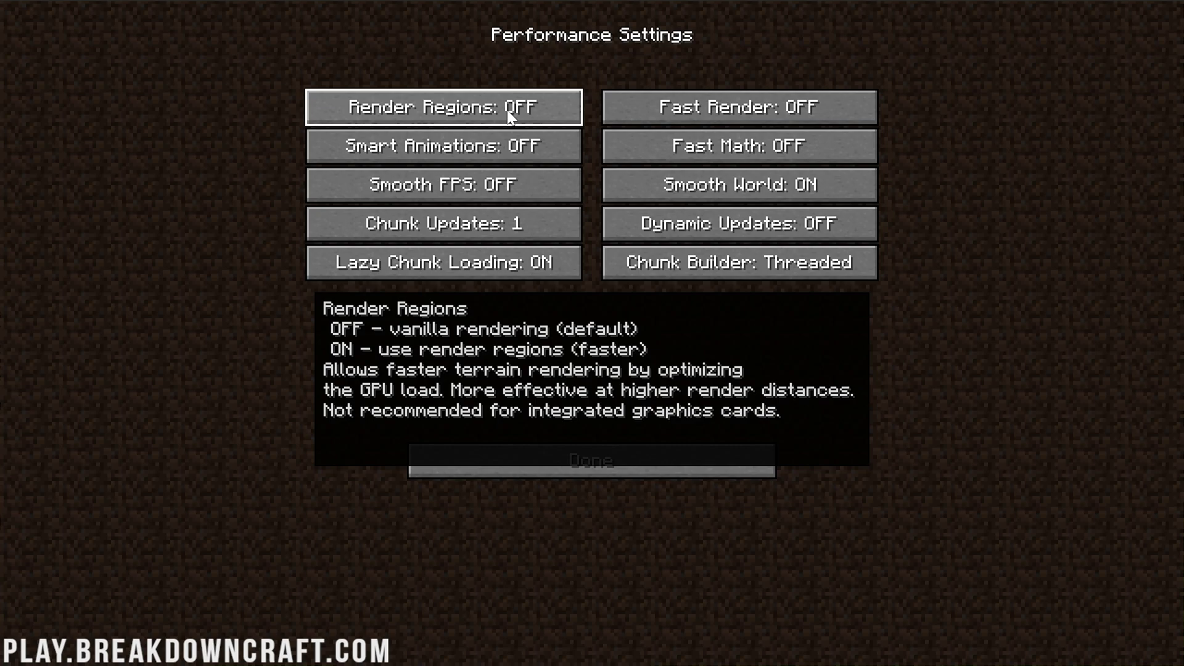
click(507, 115)
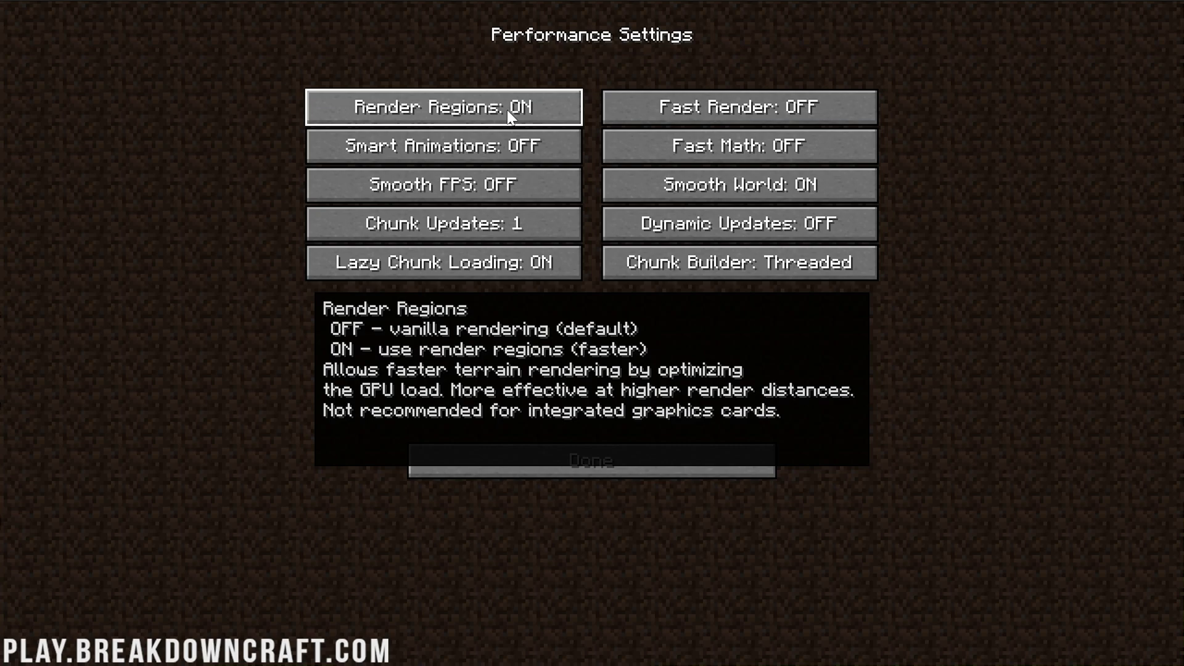
click(507, 114)
click(507, 114)
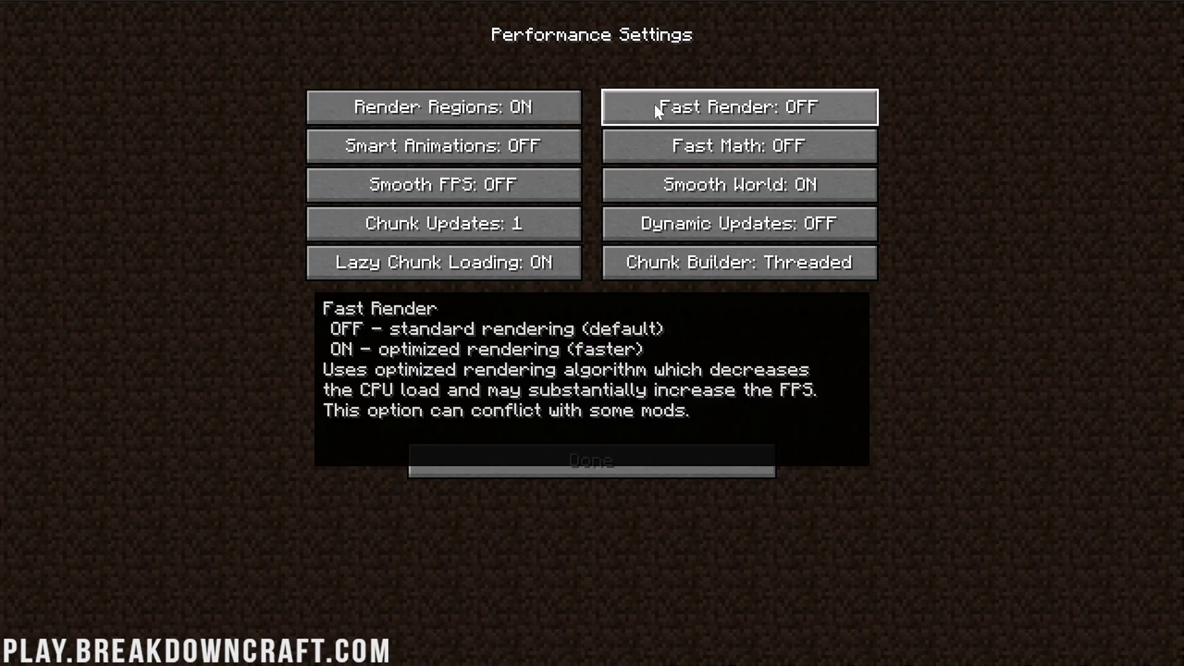
click(654, 104)
click(577, 155)
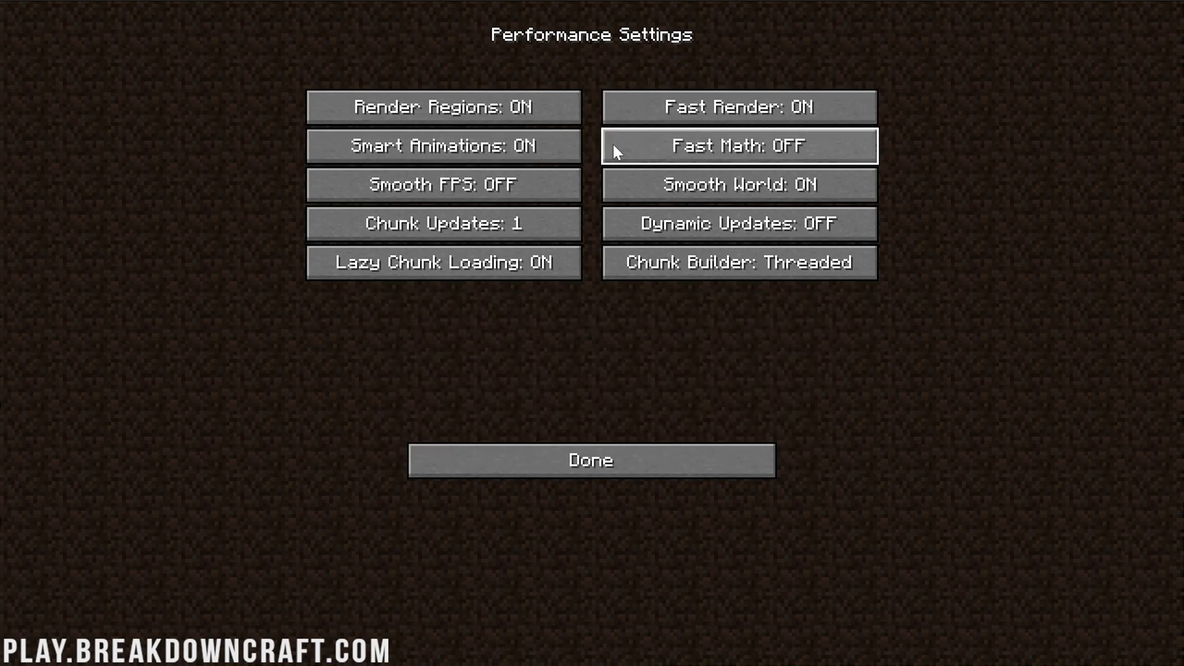
click(763, 152)
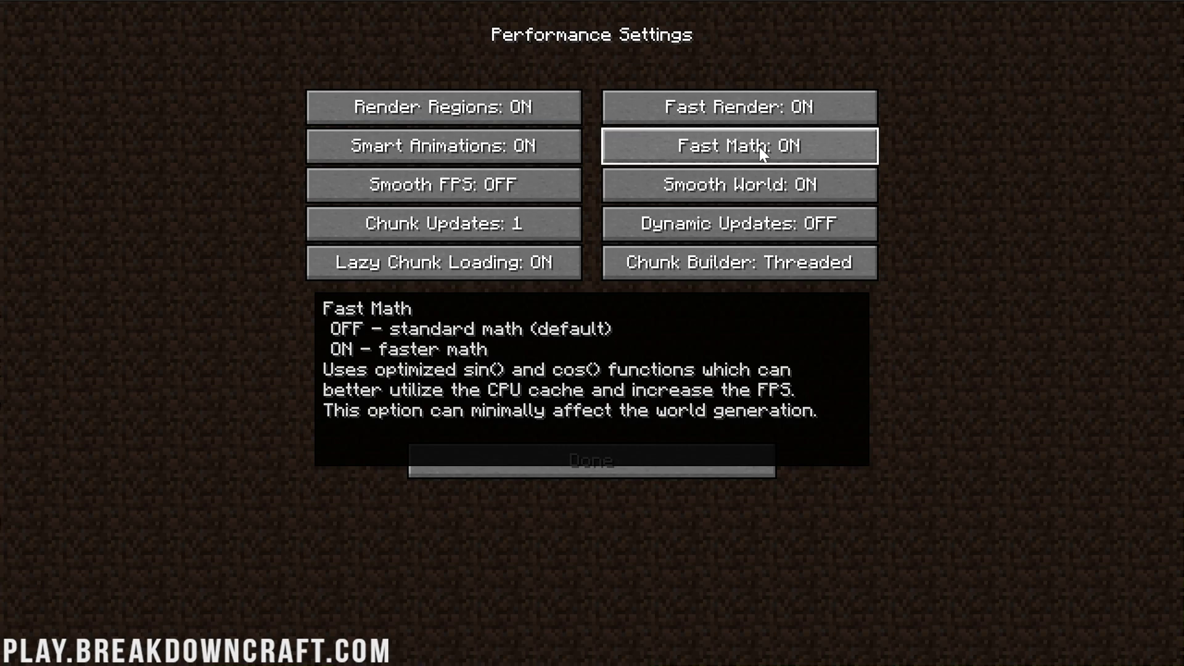
mouse_move(548, 180)
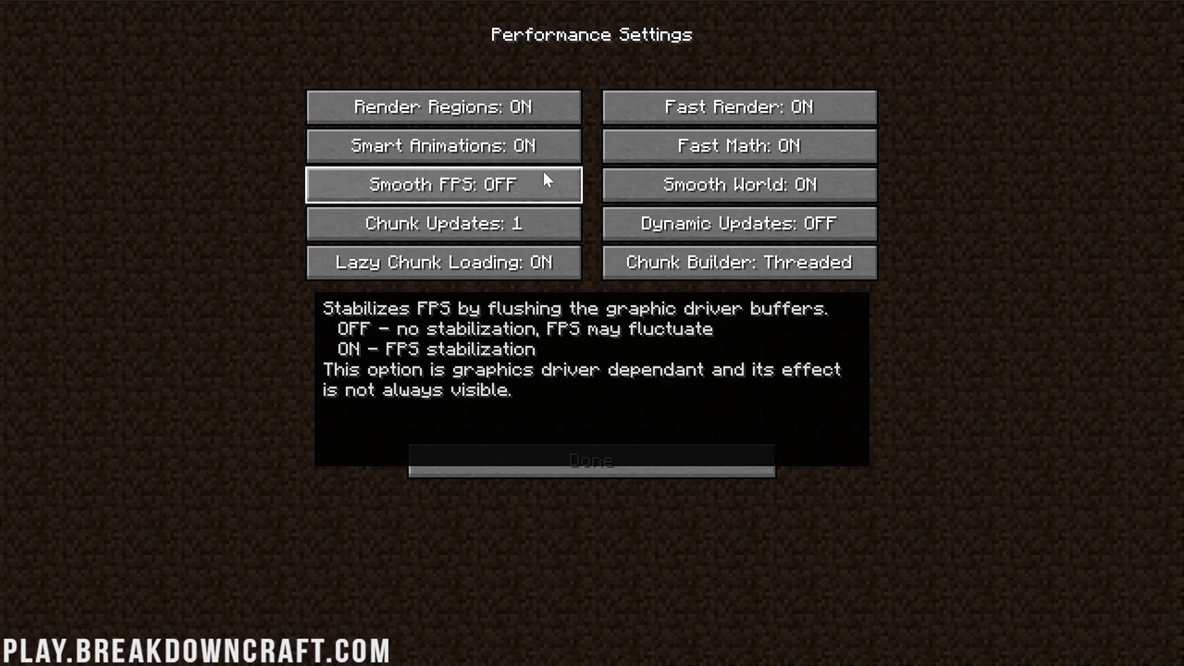
click(547, 180)
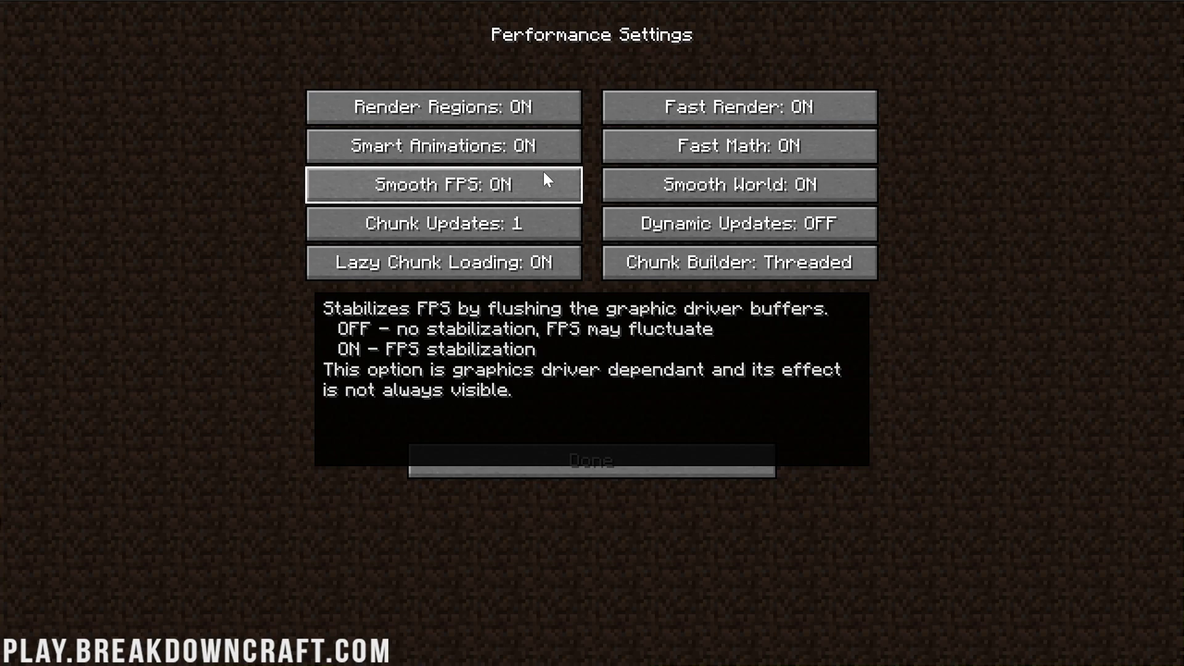
click(545, 175)
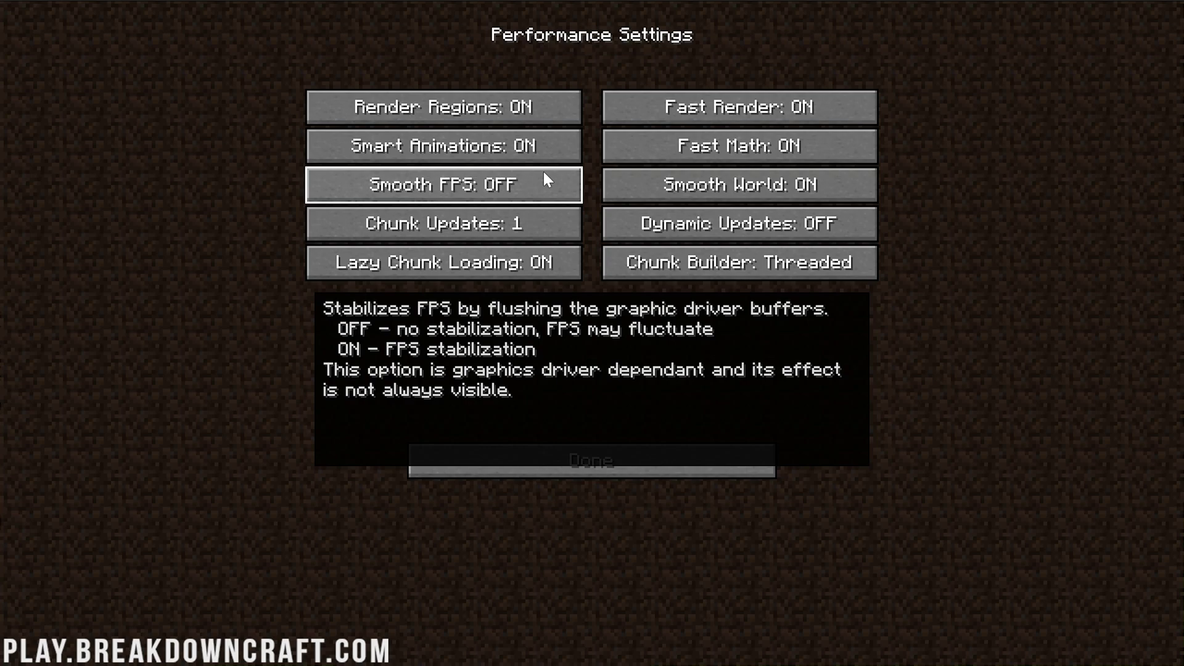
Step: Turn off Smooth World and turn on Dynamic Updates in the performance settings
mouse_move(696, 196)
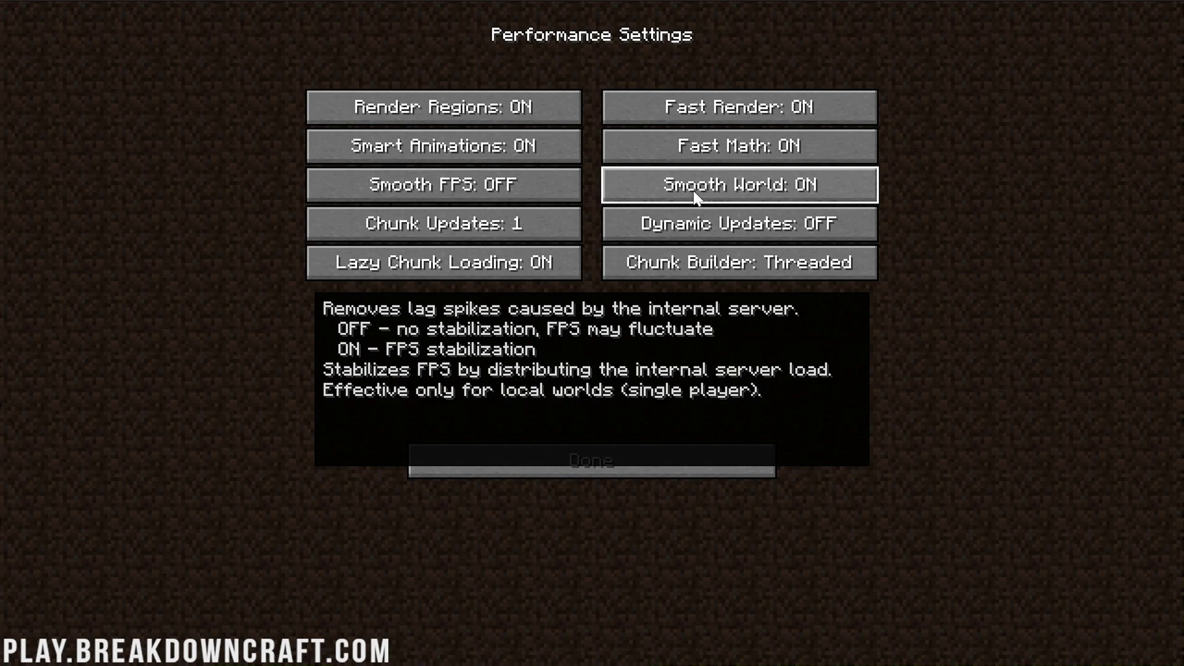
click(695, 196)
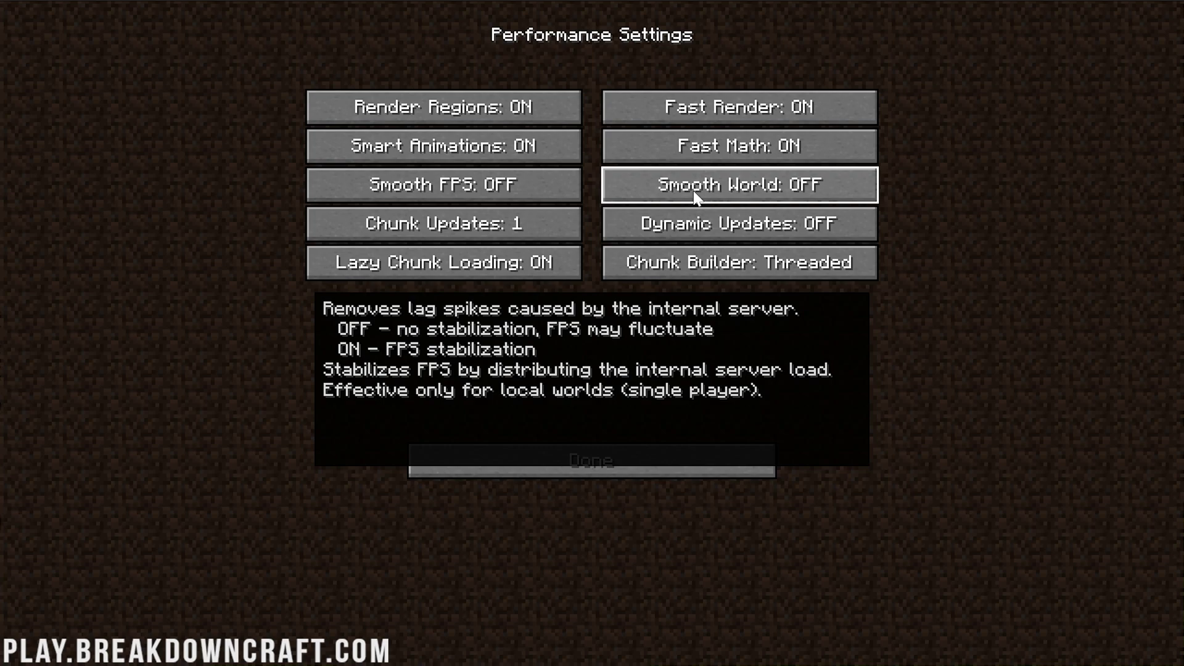
click(695, 196)
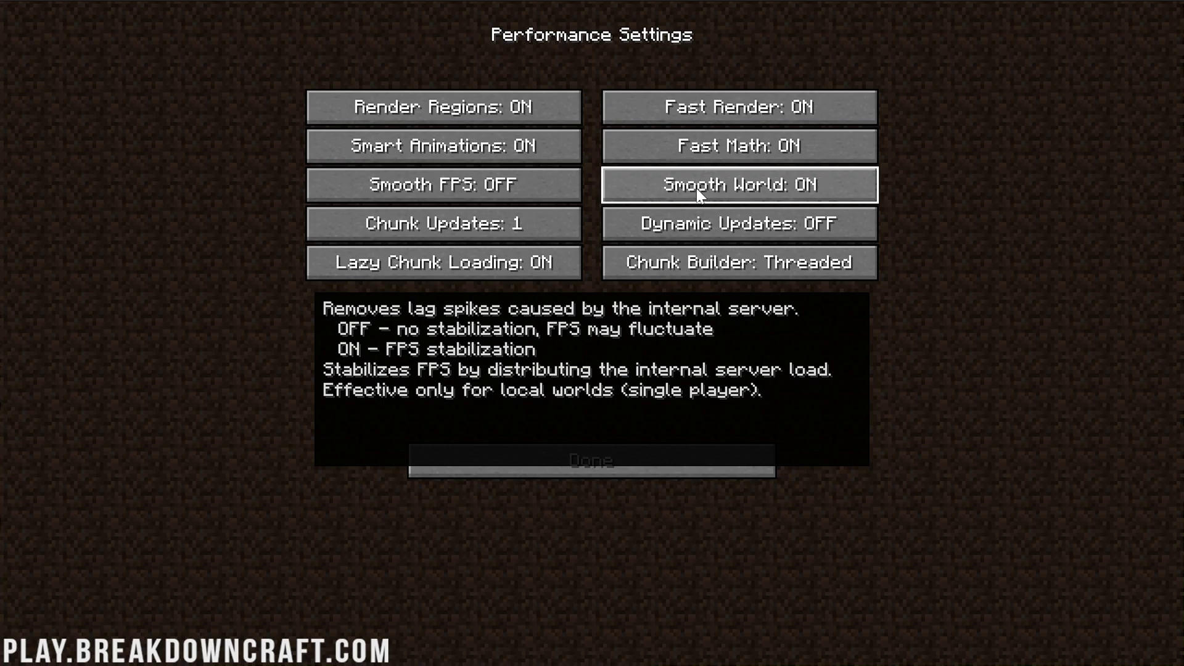
click(697, 193)
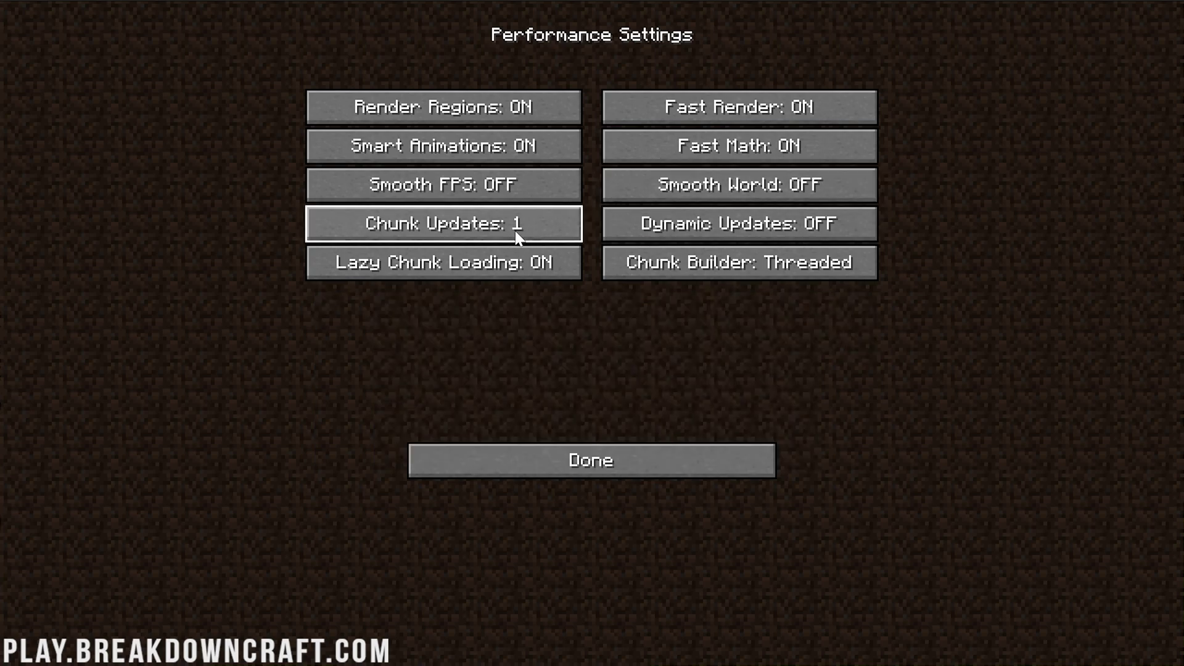
mouse_move(515, 230)
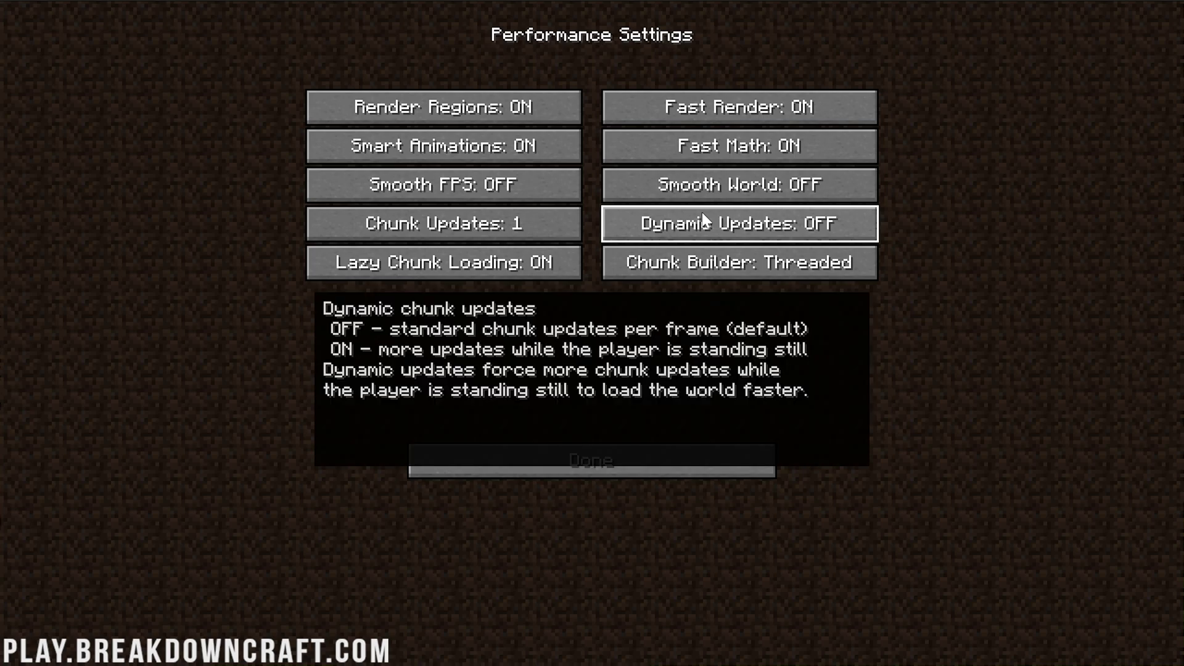
click(703, 214)
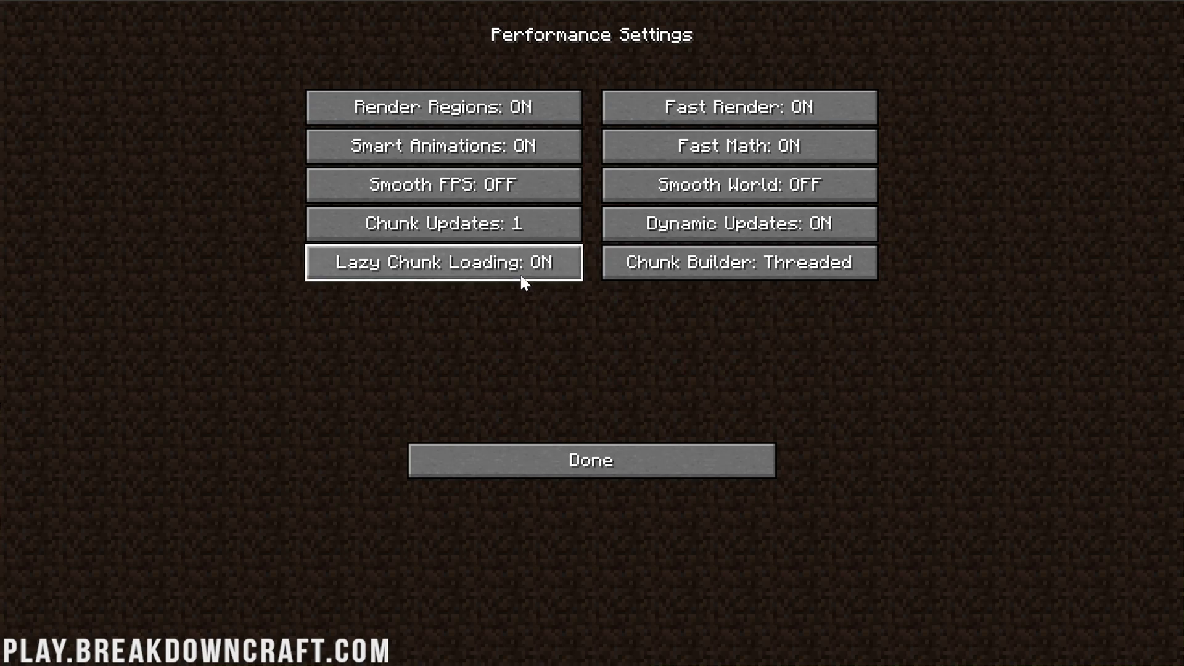
mouse_move(523, 281)
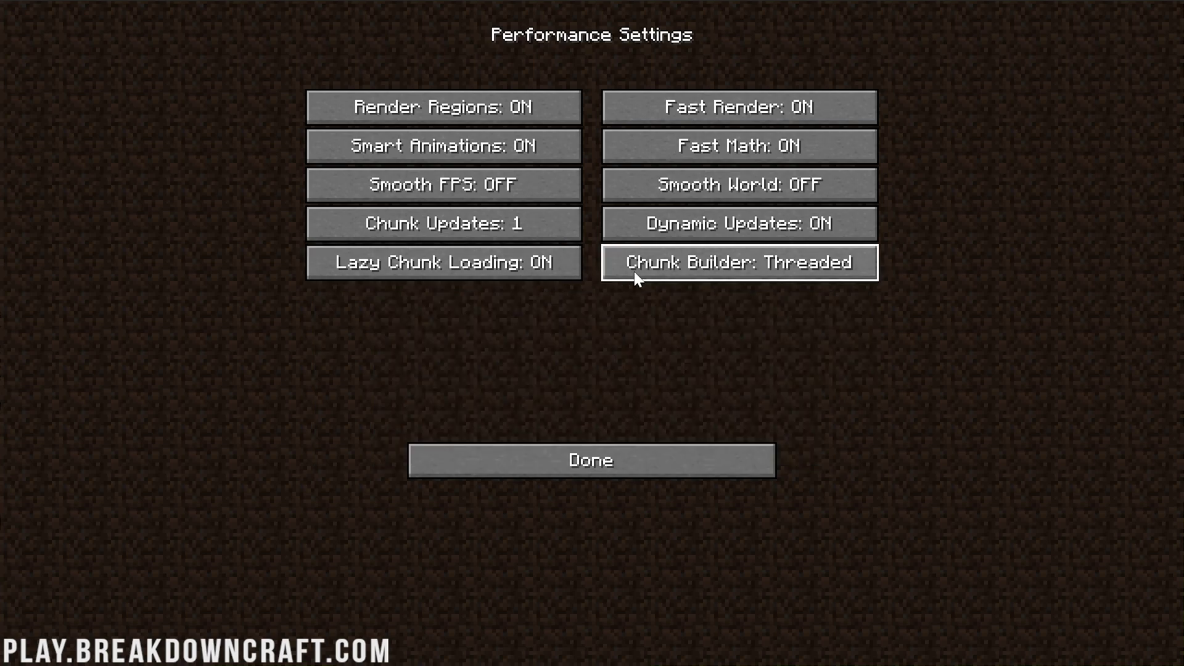
click(637, 279)
click(637, 279)
click(637, 279)
click(637, 279)
click(637, 279)
click(637, 279)
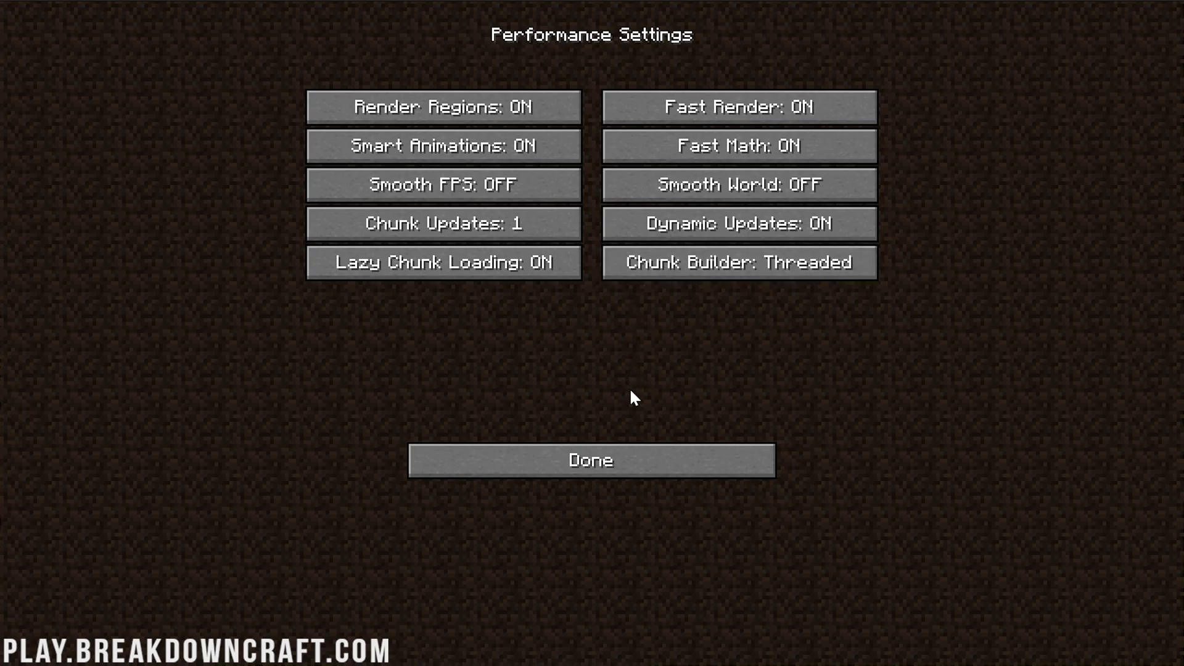
Step: Close the performance settings, then switch all animations off in the animation settings and return to the video settings
click(625, 479)
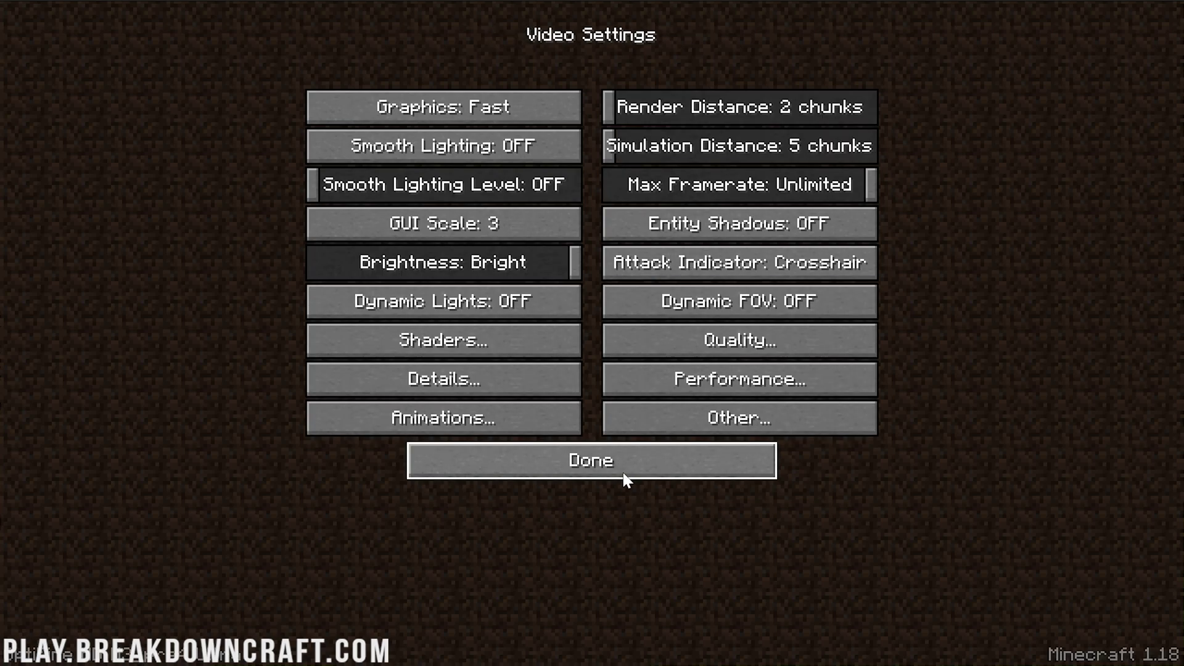
click(527, 432)
click(519, 460)
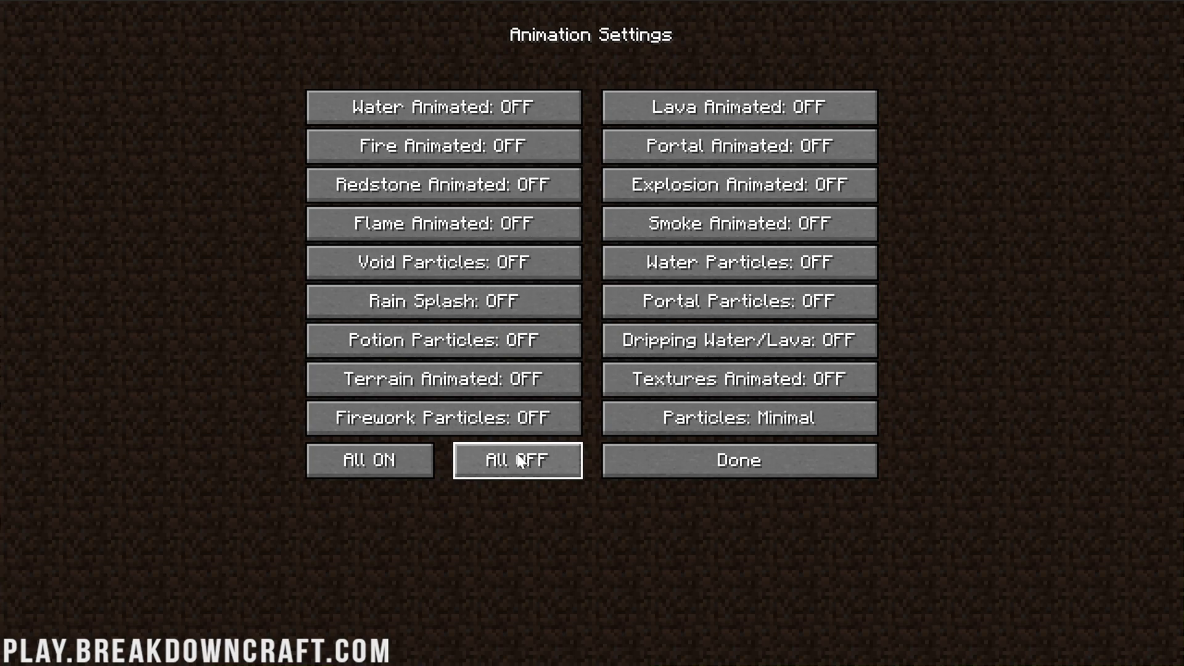
click(741, 462)
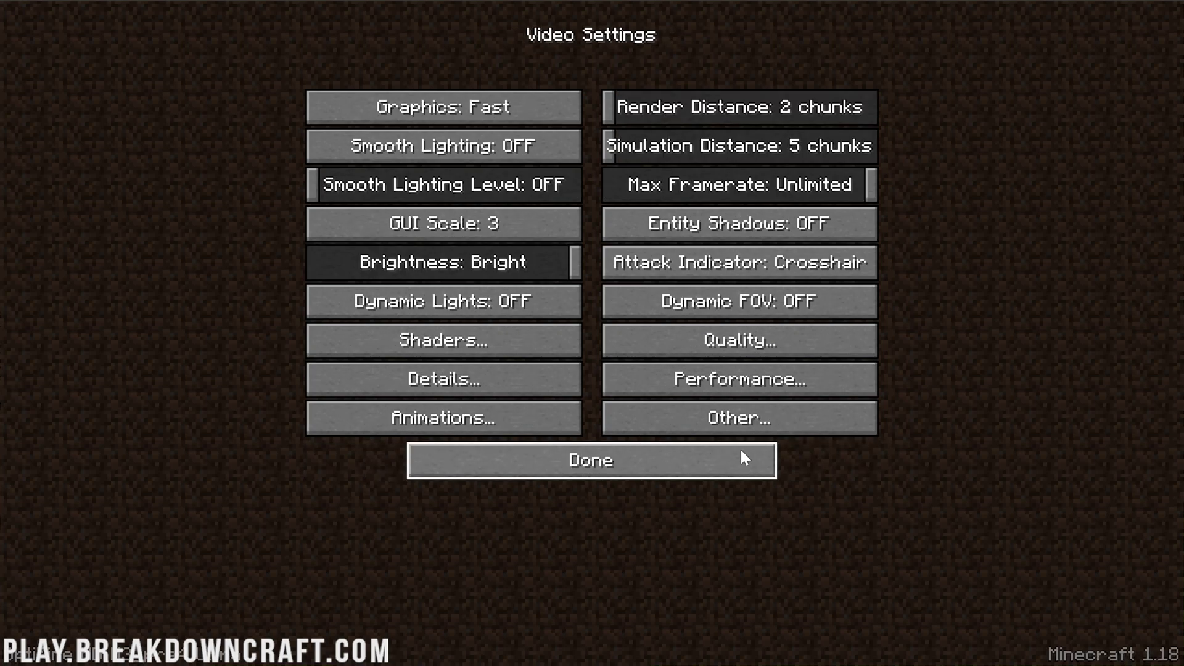
Step: In the other settings, cycle the Time option through Day Only and Night Only back to Default, and toggle Weather off and on again
click(738, 430)
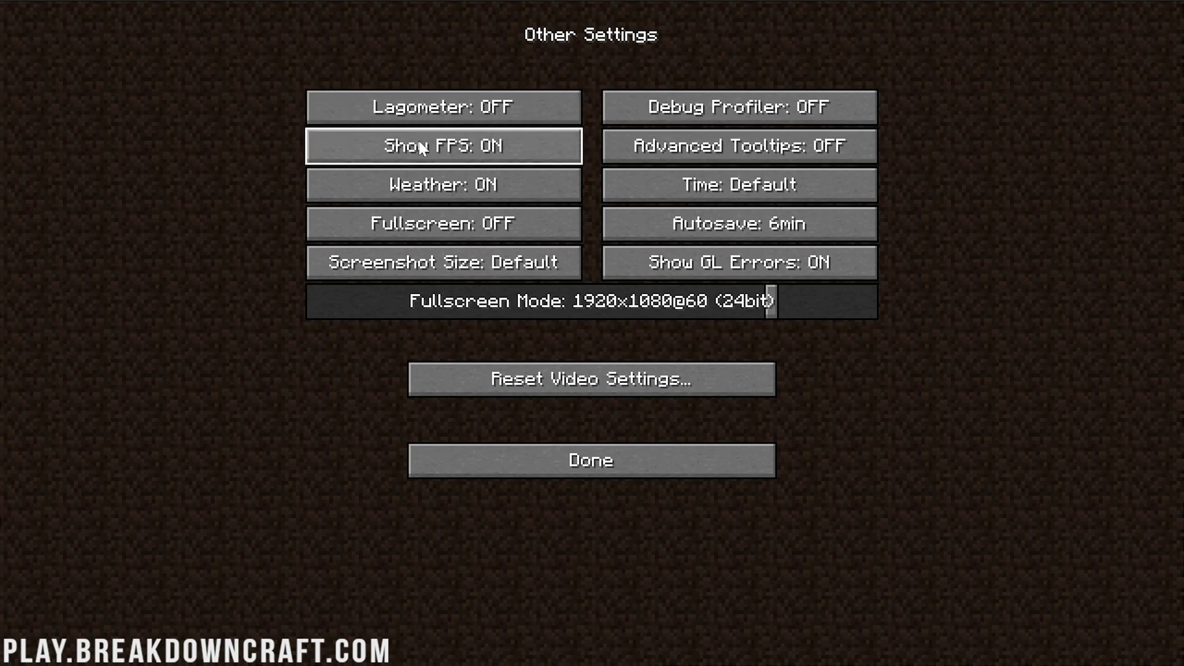
mouse_move(419, 143)
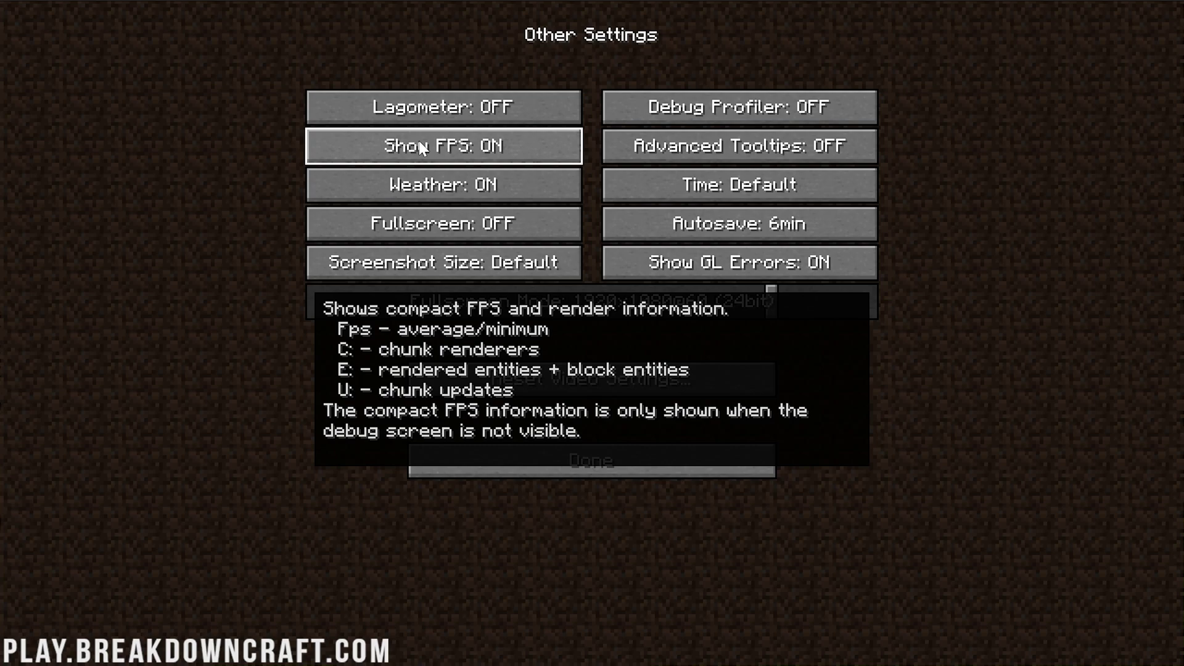
mouse_move(650, 180)
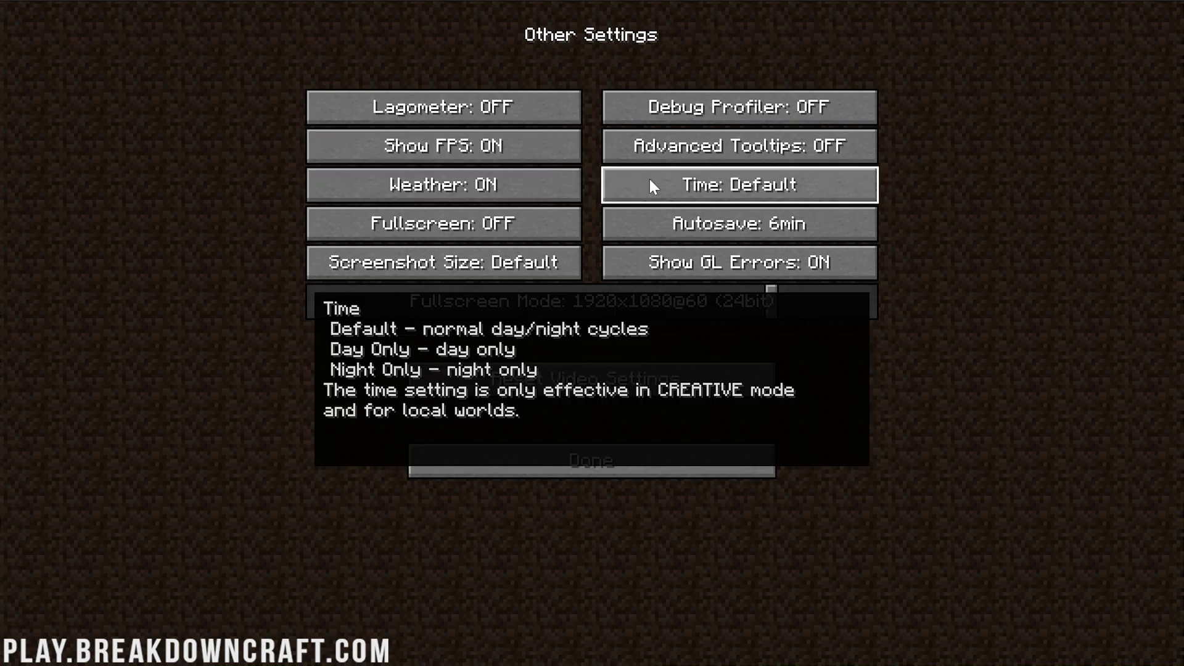
click(650, 182)
click(650, 182)
click(651, 182)
click(651, 182)
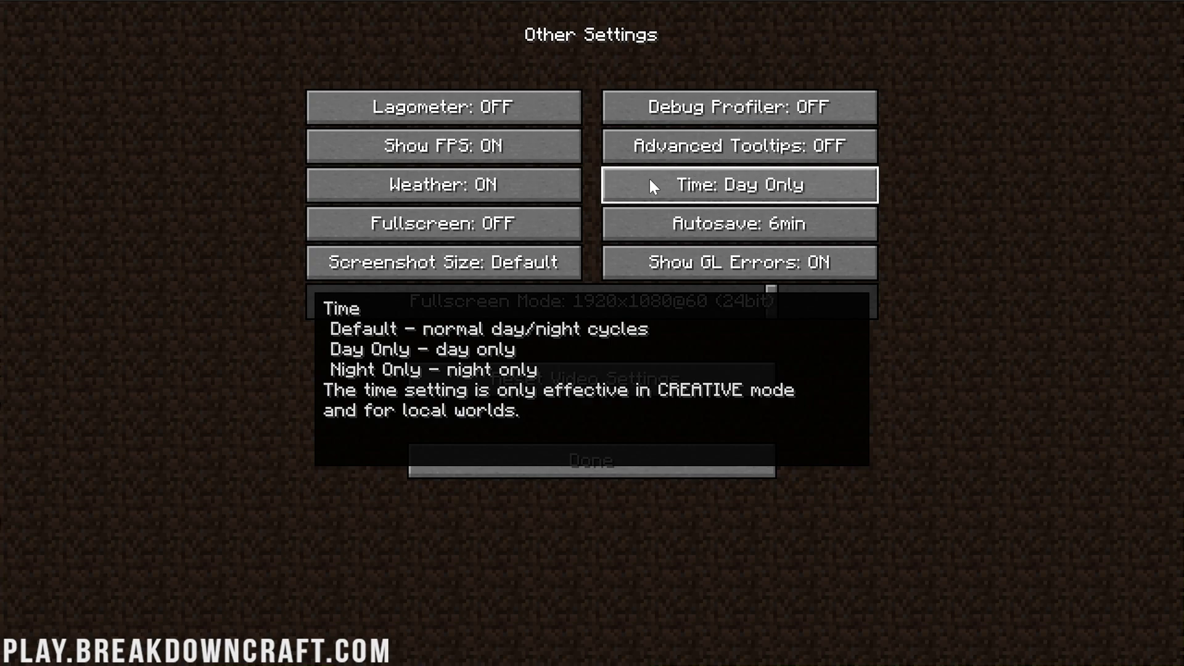
click(651, 182)
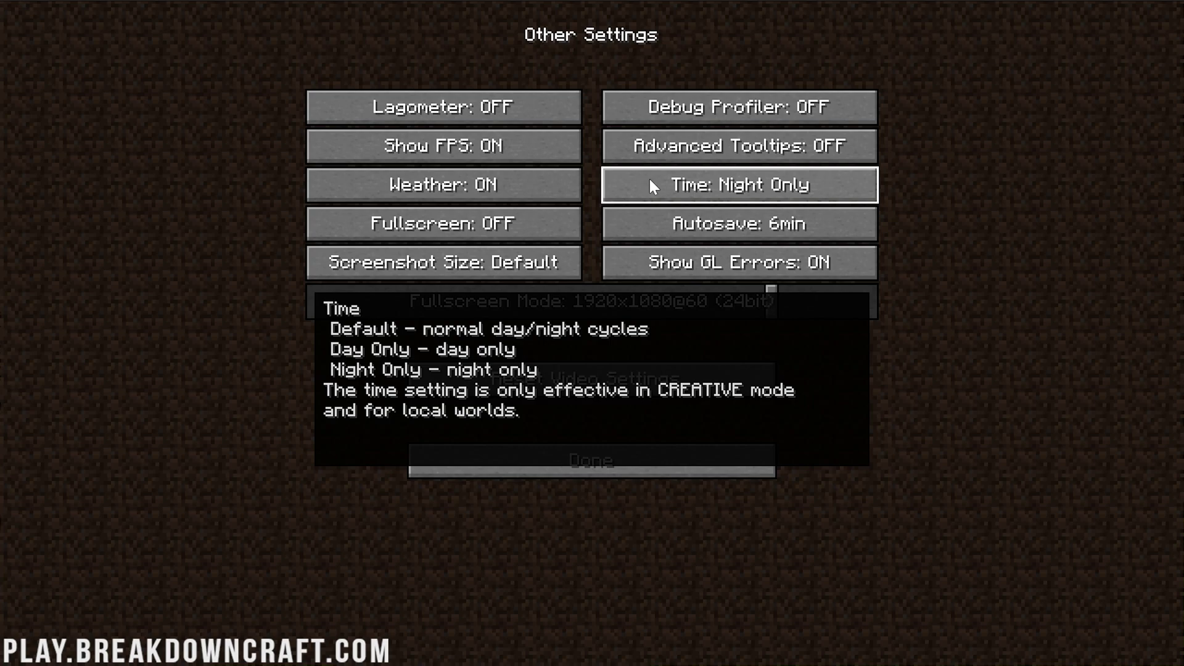
click(651, 182)
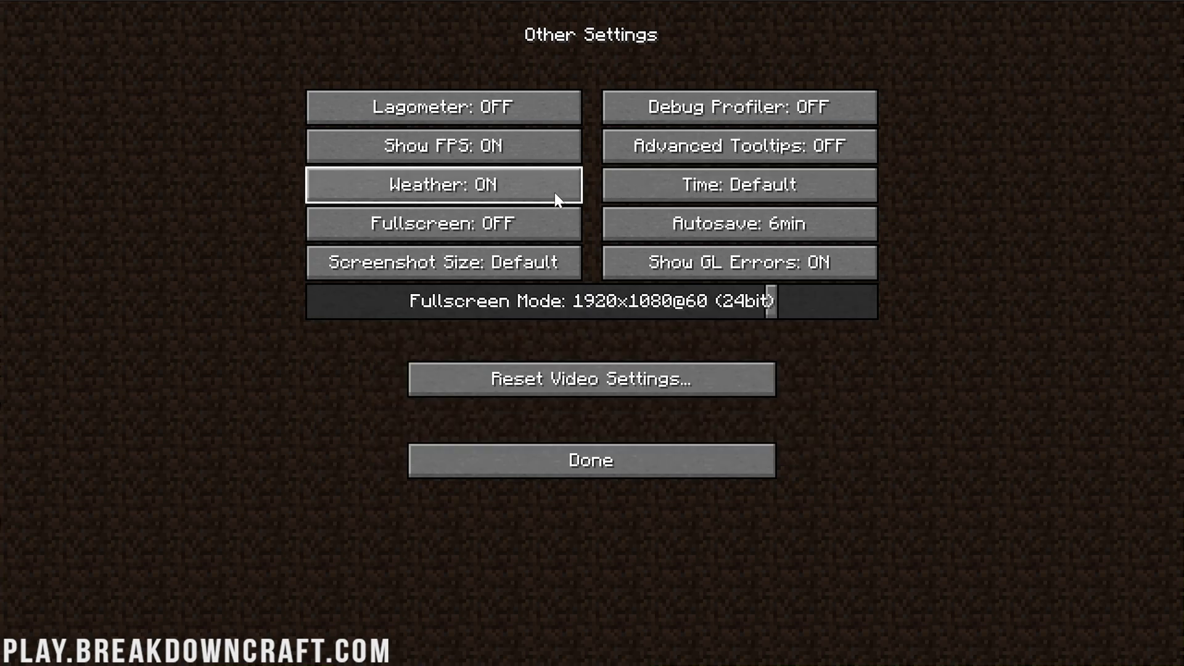
click(554, 192)
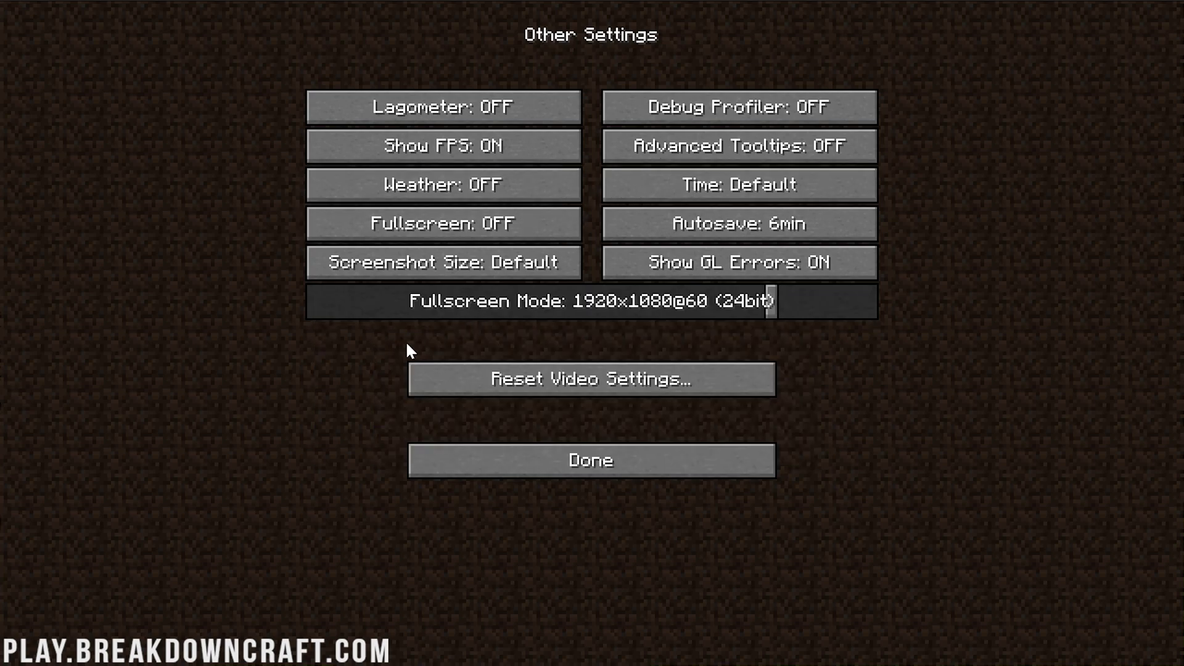
click(420, 195)
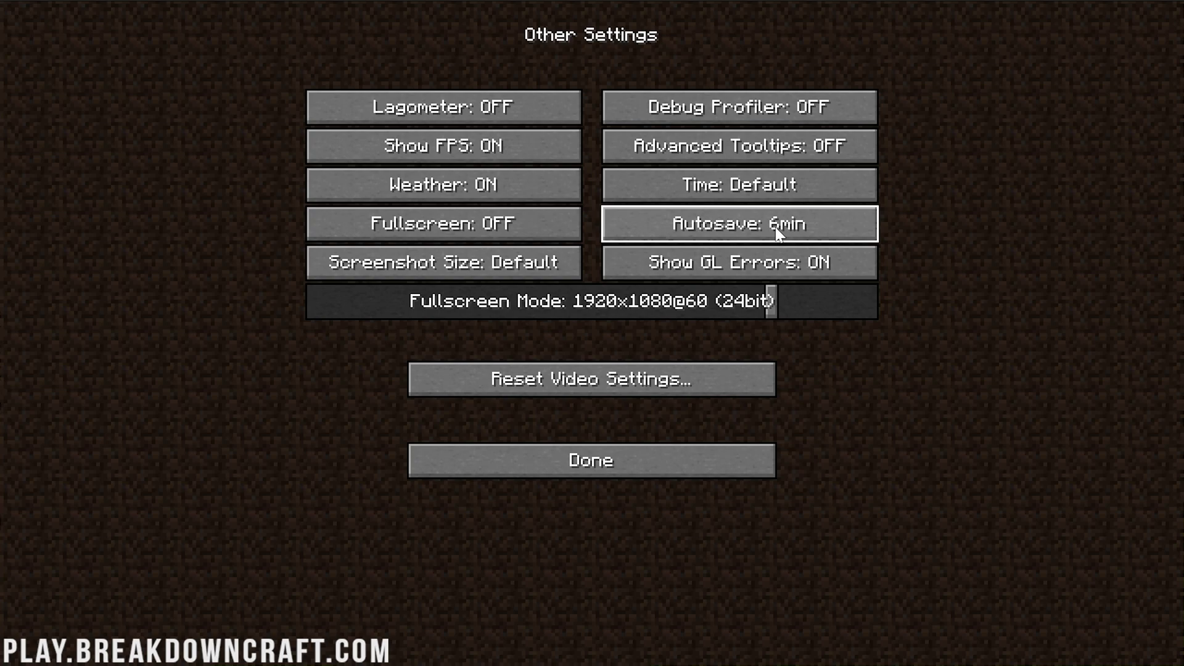
Step: Cycle the Autosave interval through 24min, return it to 6min, and close the other settings
mouse_move(778, 233)
click(753, 232)
click(754, 232)
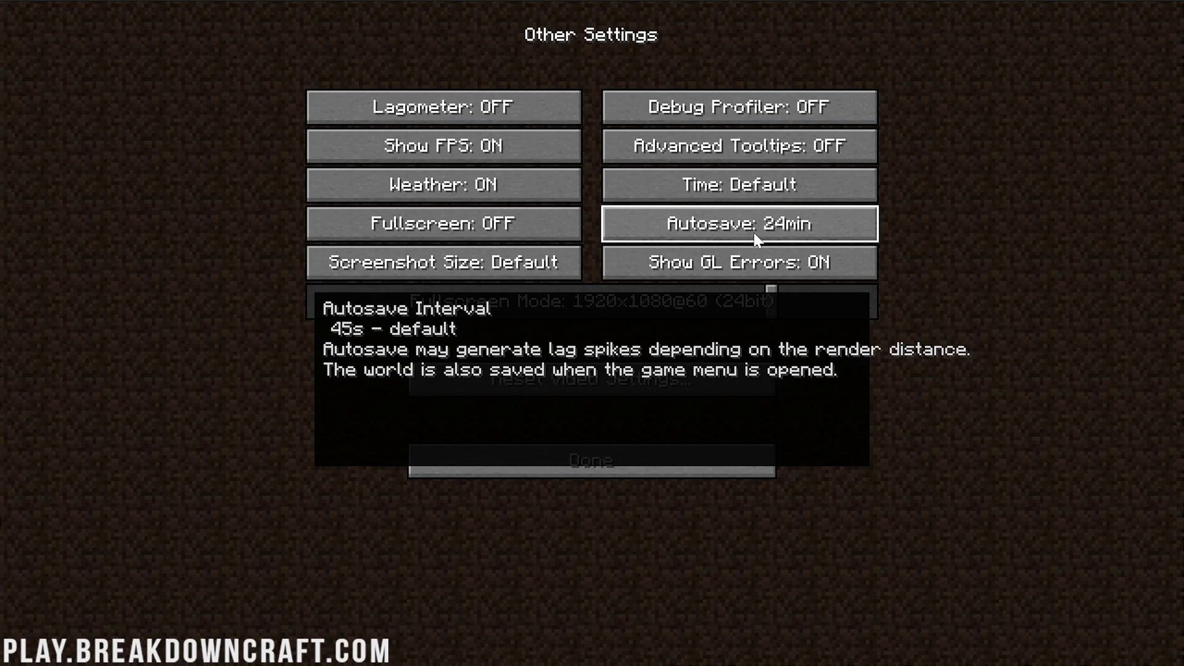
click(754, 231)
click(753, 232)
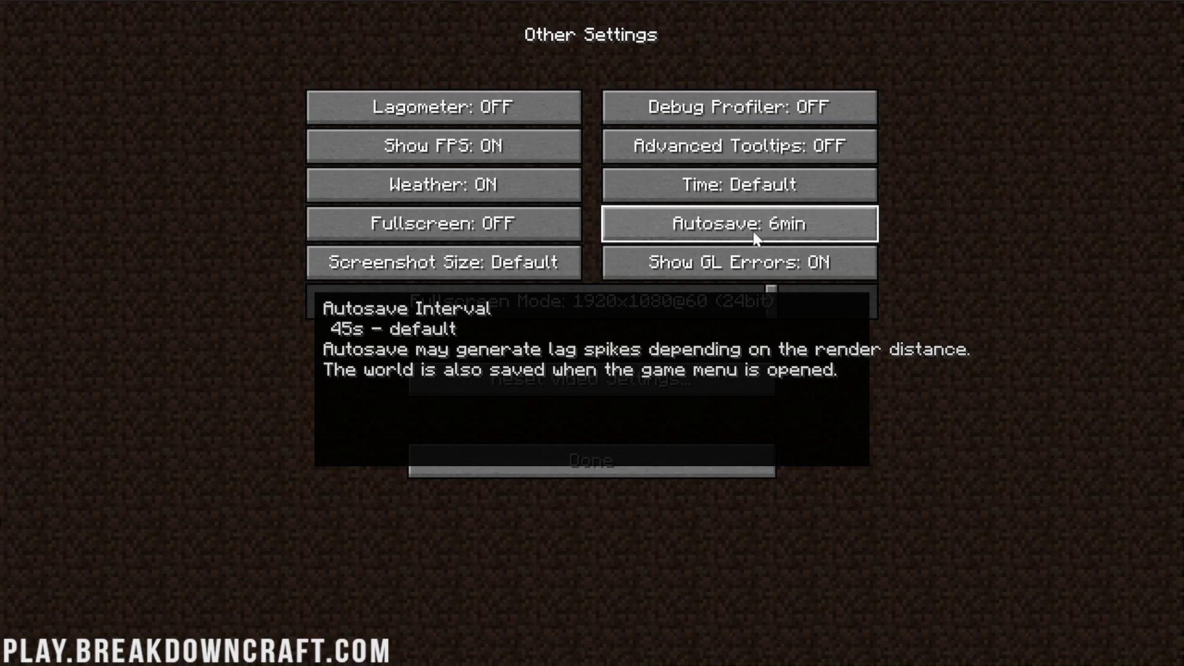
click(753, 231)
click(753, 231)
click(753, 232)
click(753, 231)
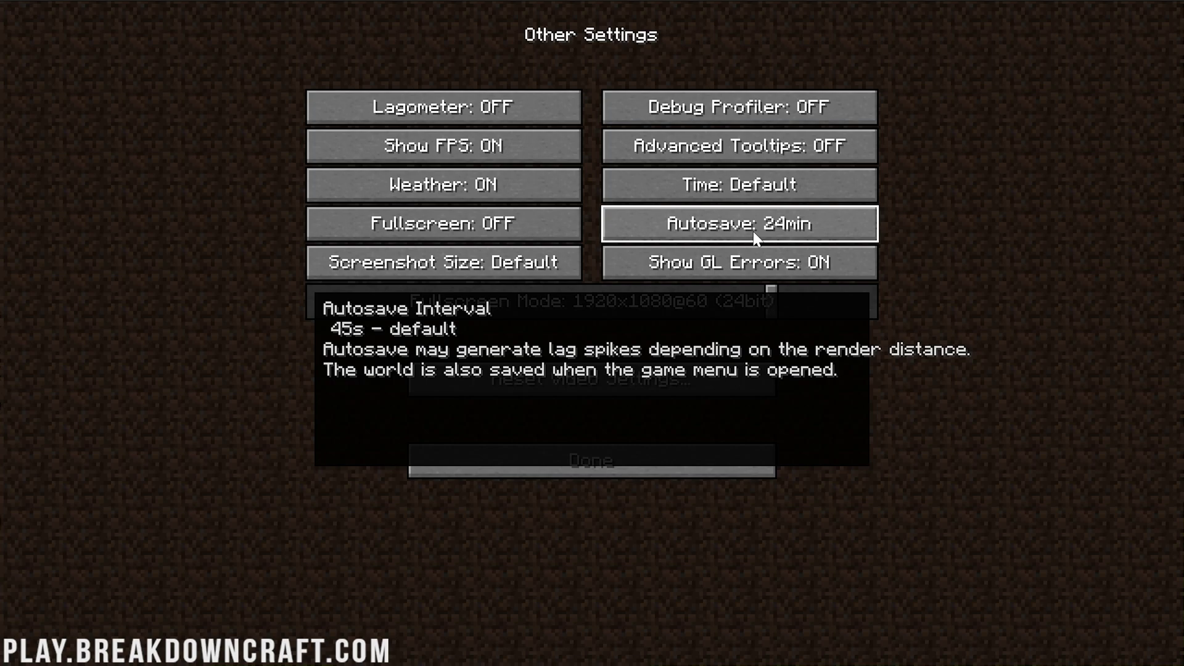
click(753, 231)
click(752, 231)
click(753, 231)
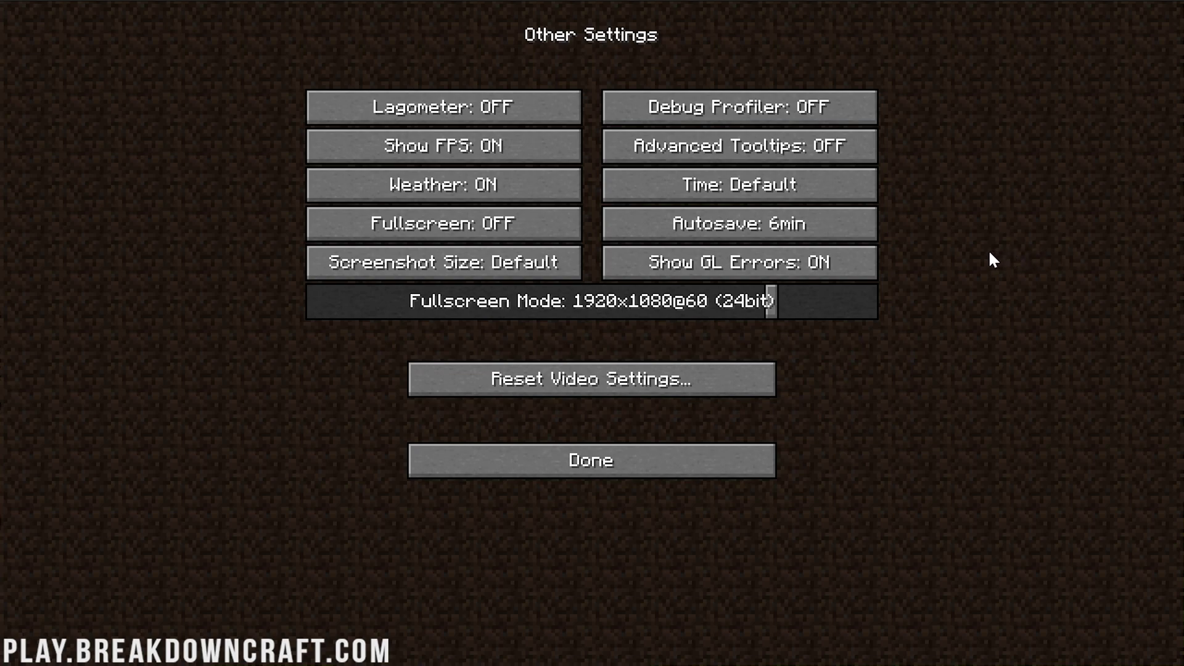
click(690, 464)
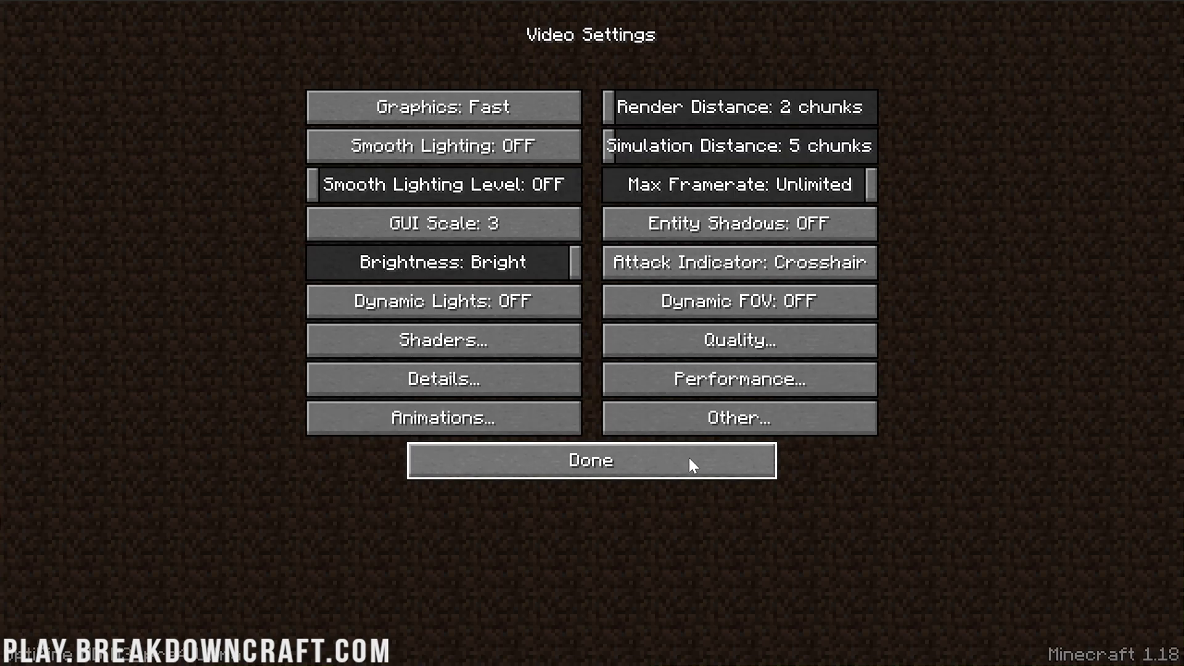
Step: Close the video settings, review the available and selected resource packs, and return to the title screen
click(689, 458)
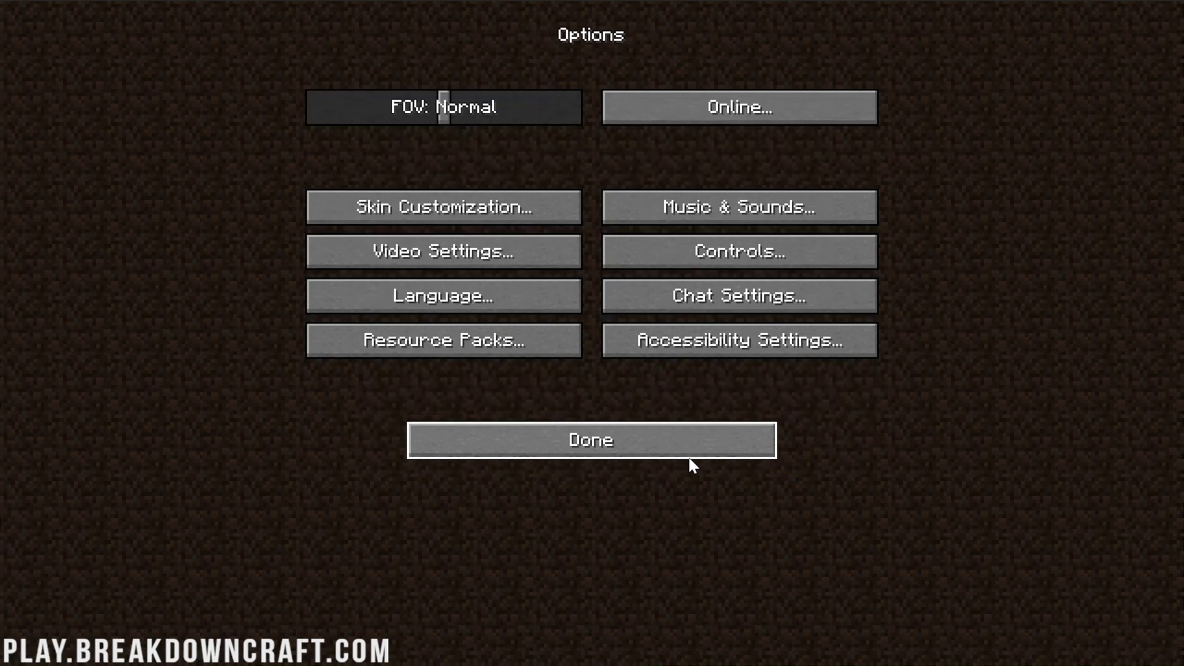
click(545, 344)
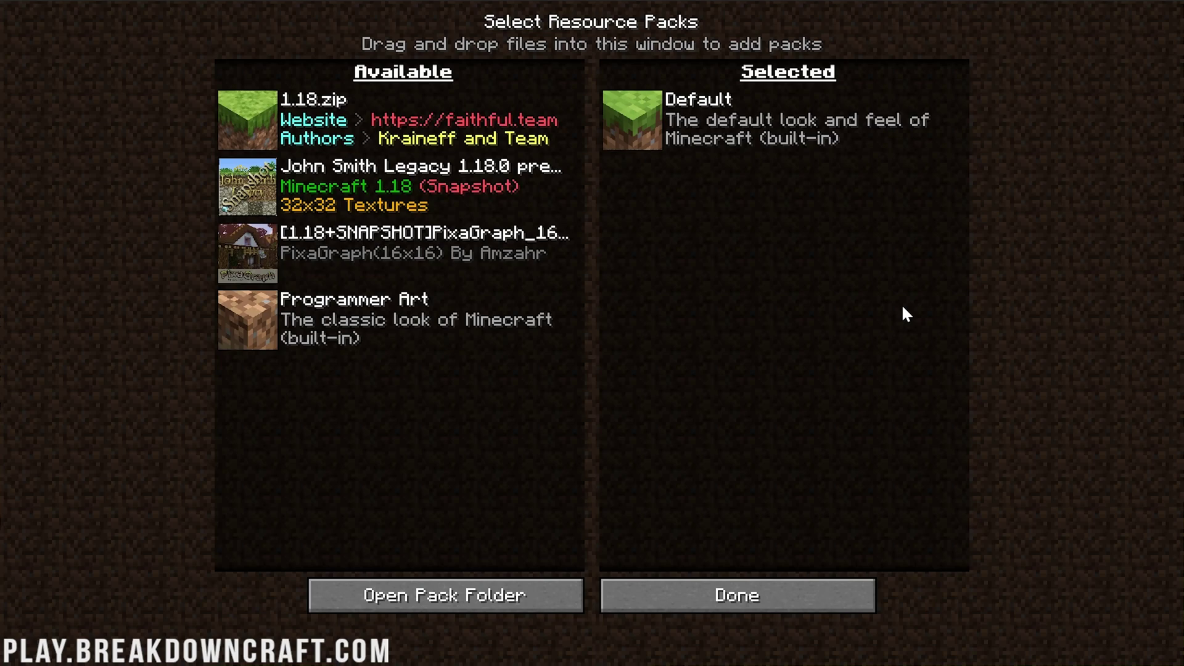
click(760, 601)
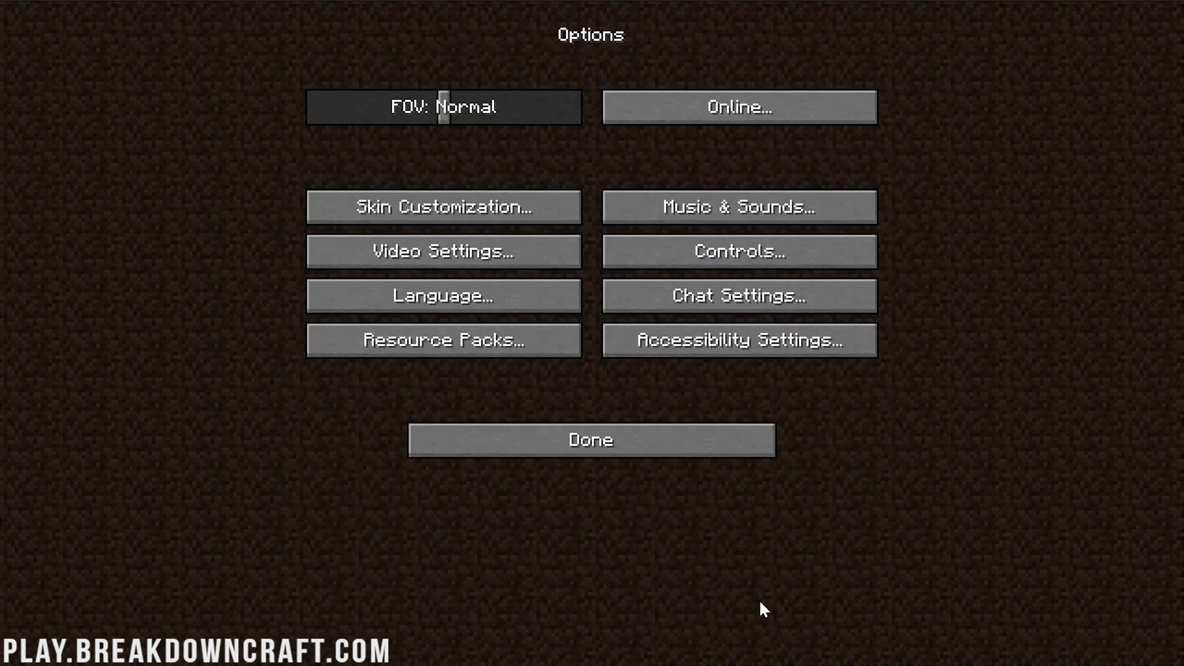
click(651, 434)
Step: Leave the singleplayer world list without choosing a world, join the BreakdownCraft multiplayer server, and dismiss the chat
click(501, 279)
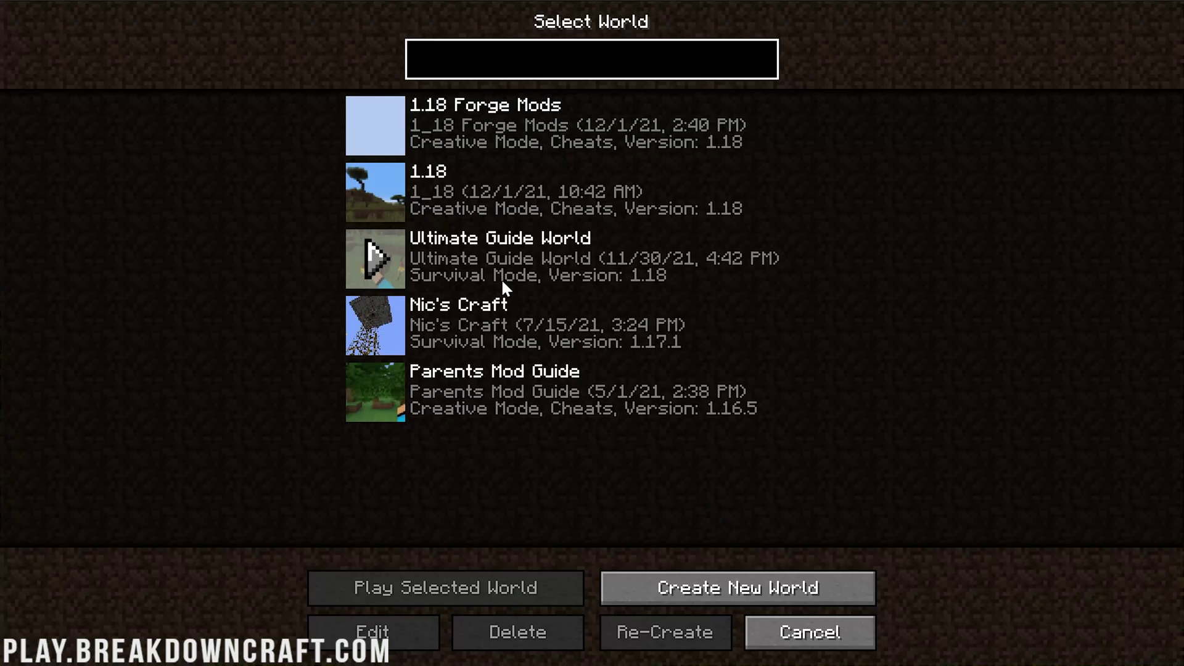
click(801, 632)
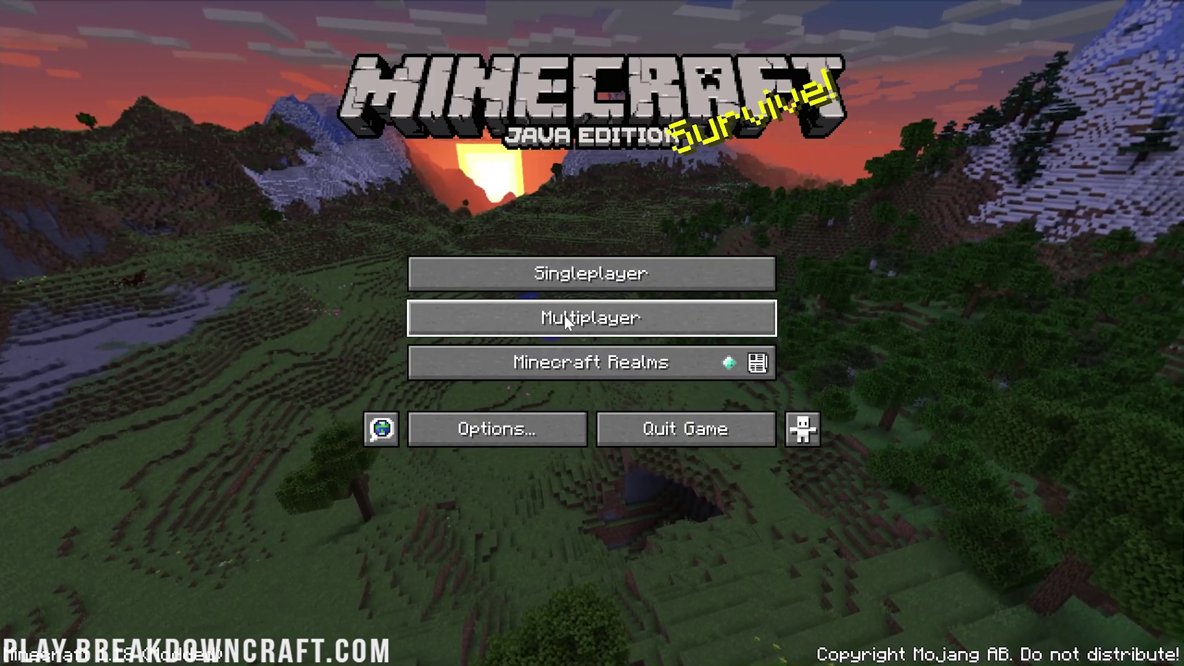
click(564, 316)
double_click(552, 100)
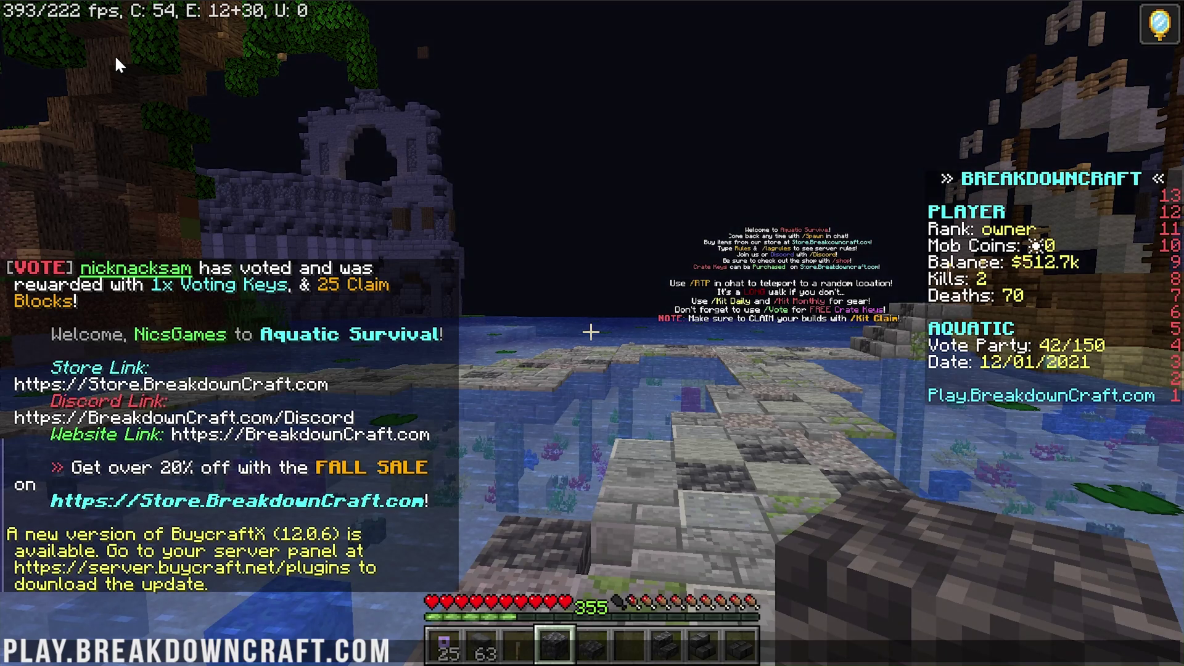
key(Escape)
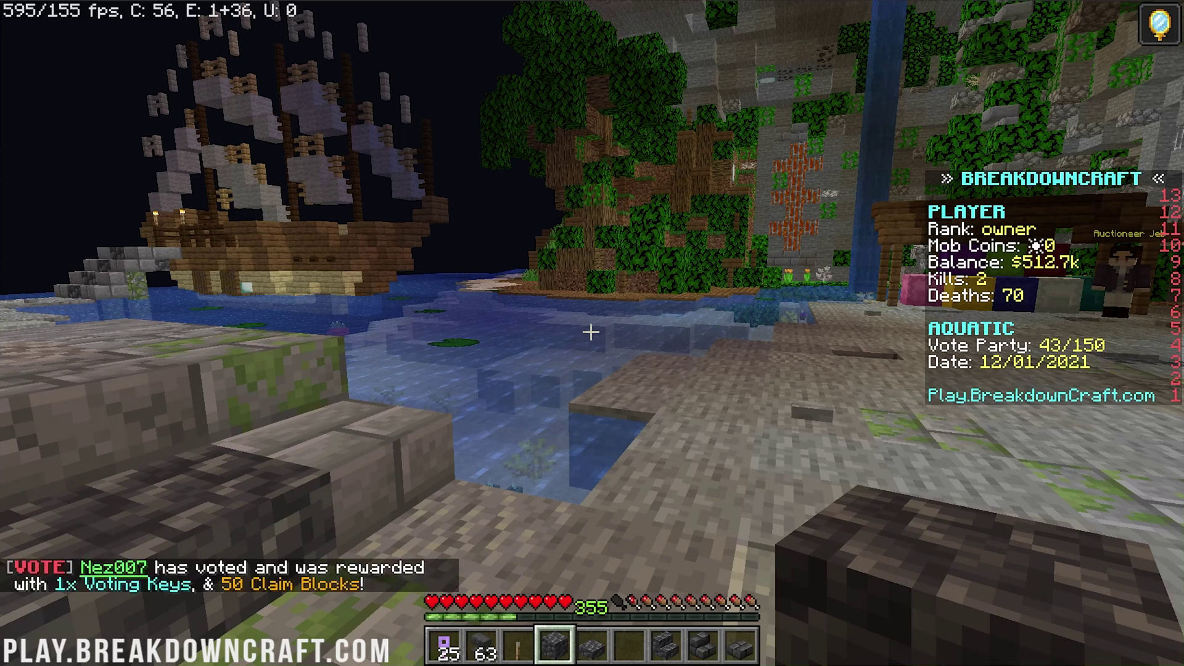
Step: Check the chat history, and walk past Auctioneer Jeb towards the stone bridge holding the item from the first hotbar slot
key(t)
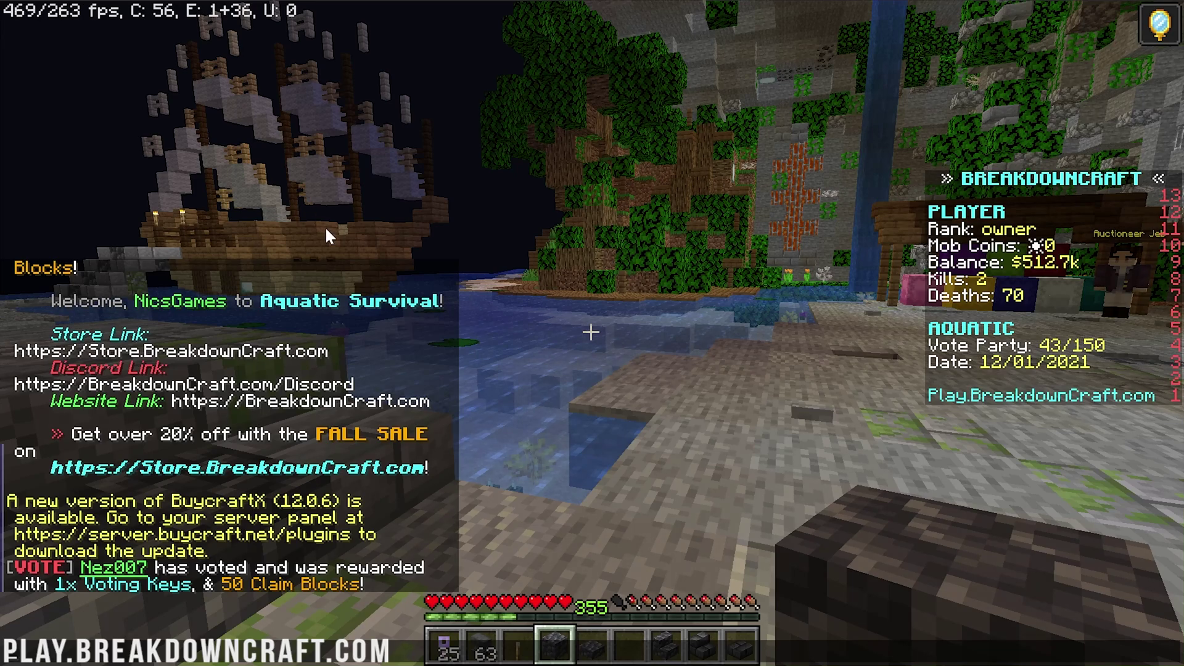
key(Escape)
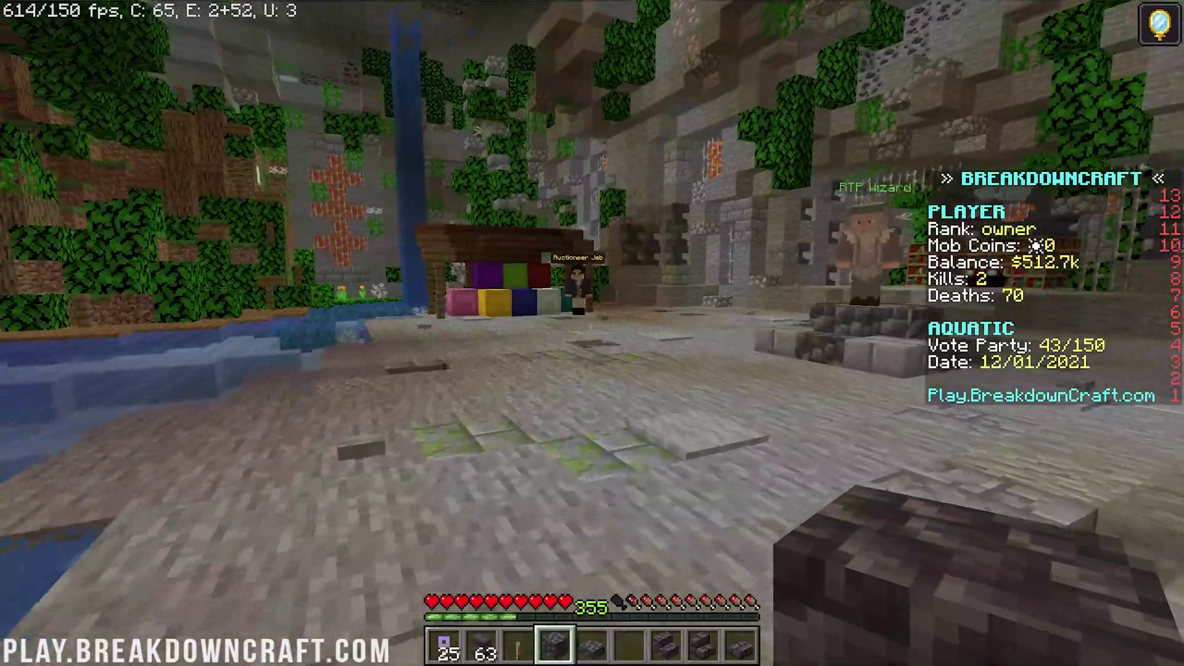
key(w)
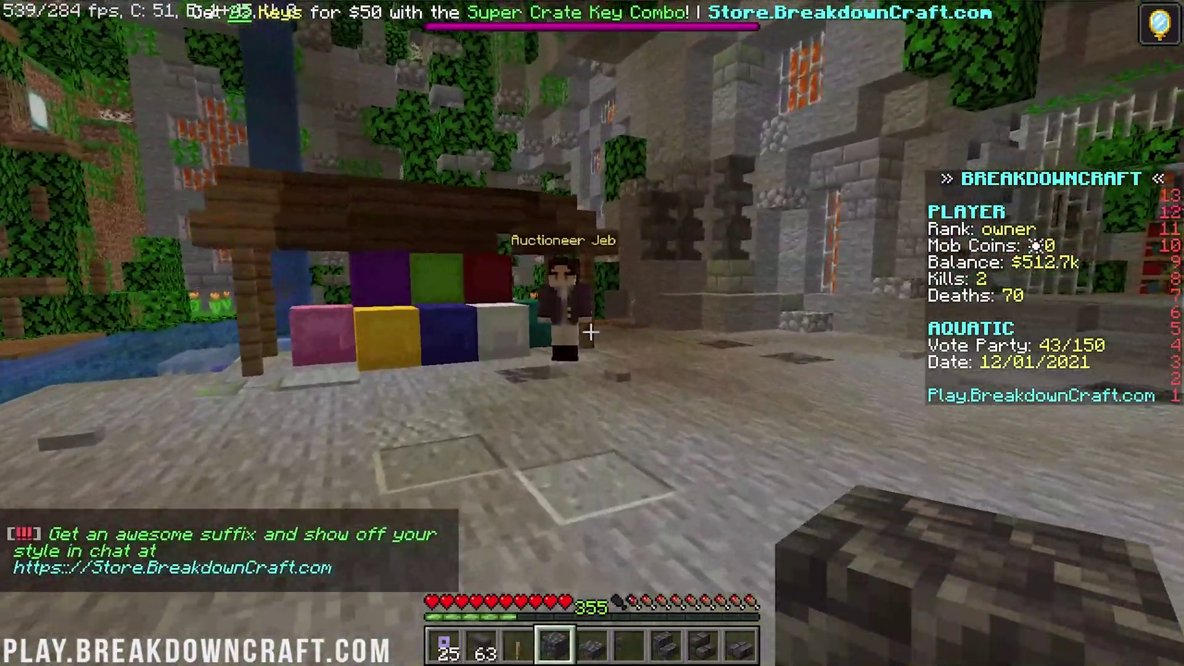
key(1)
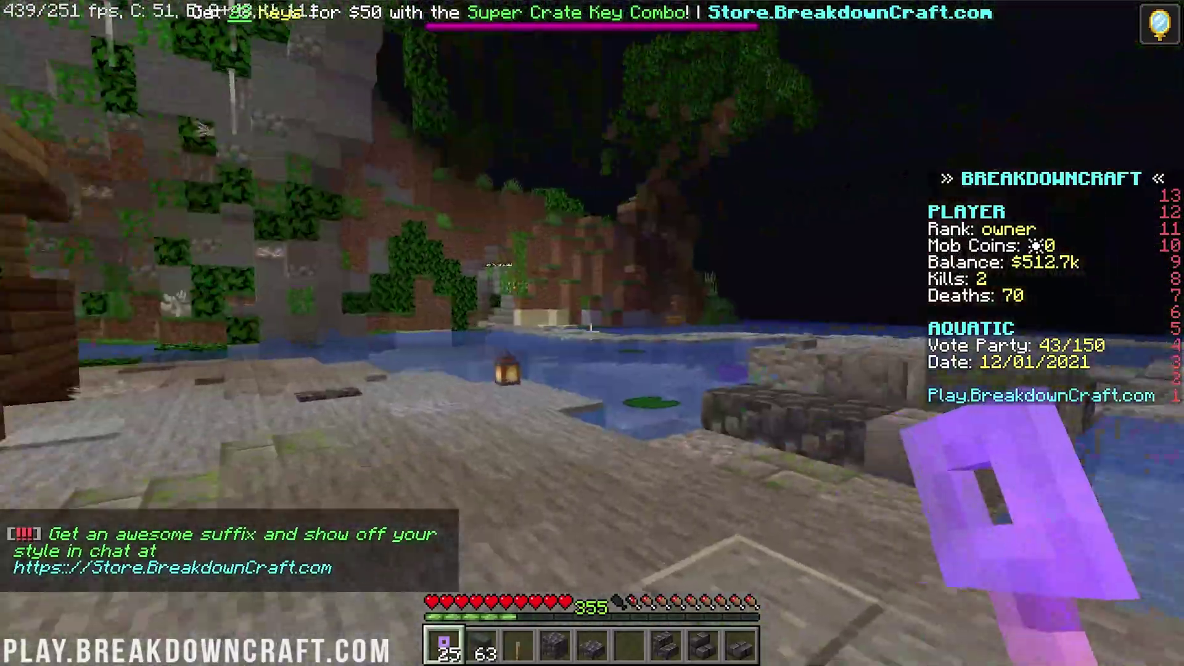
key(w)
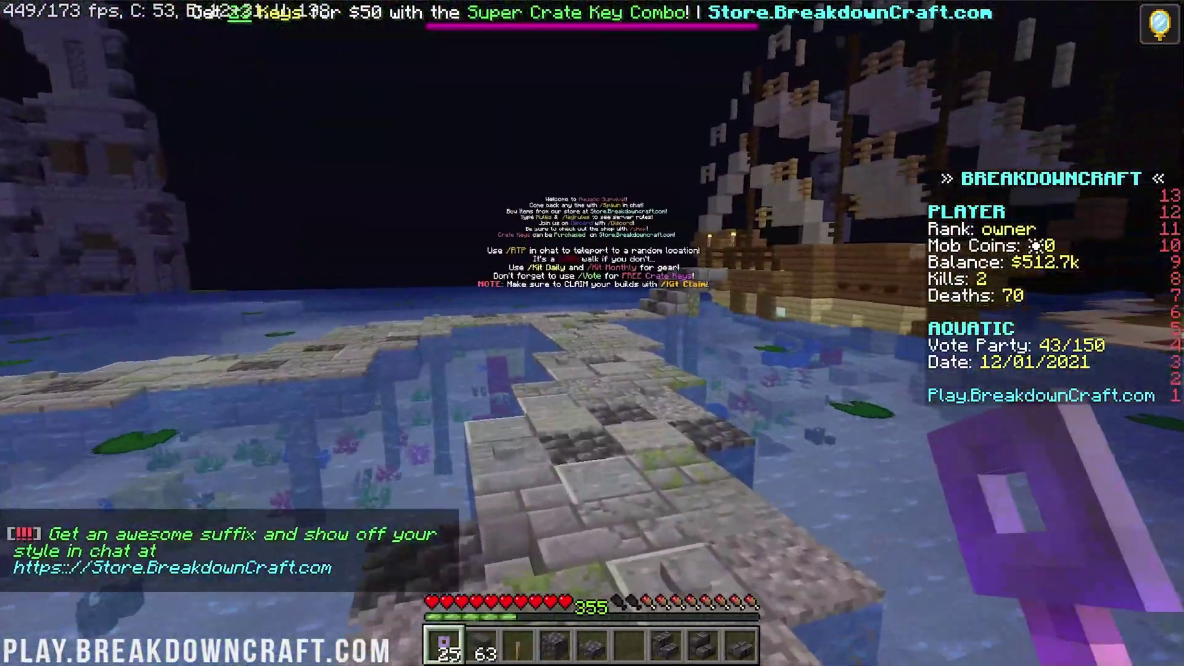
Step: Show the debug screen and walk across the stone bridge and back to check the frame rate and memory usage
key(F3)
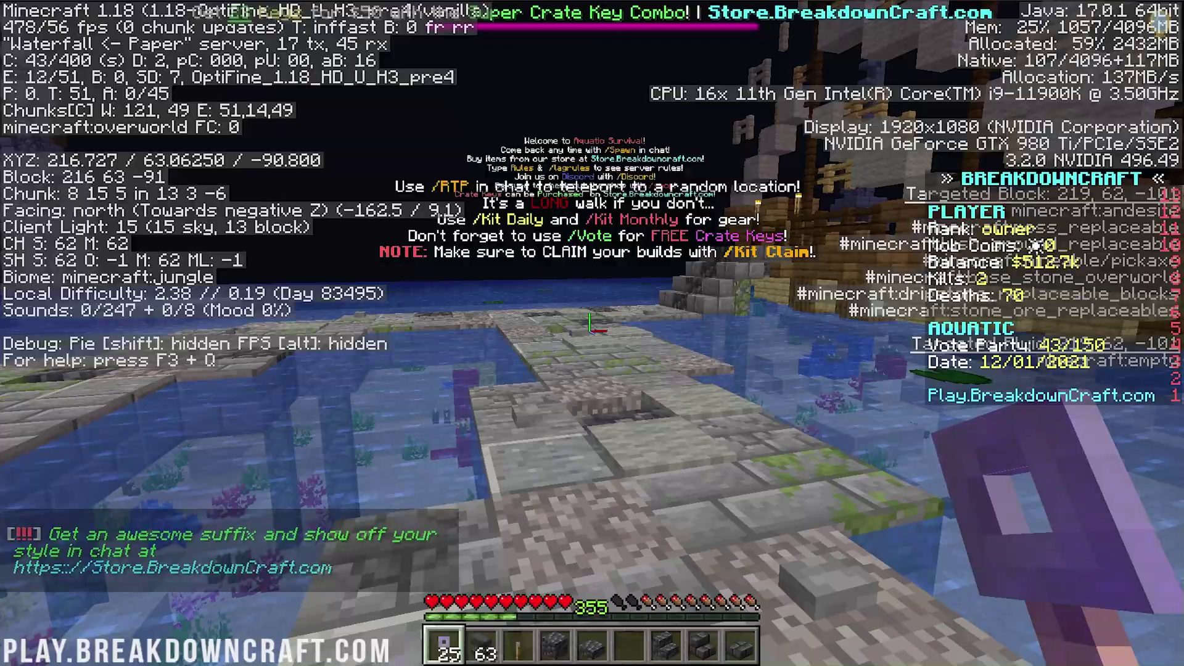
key(w)
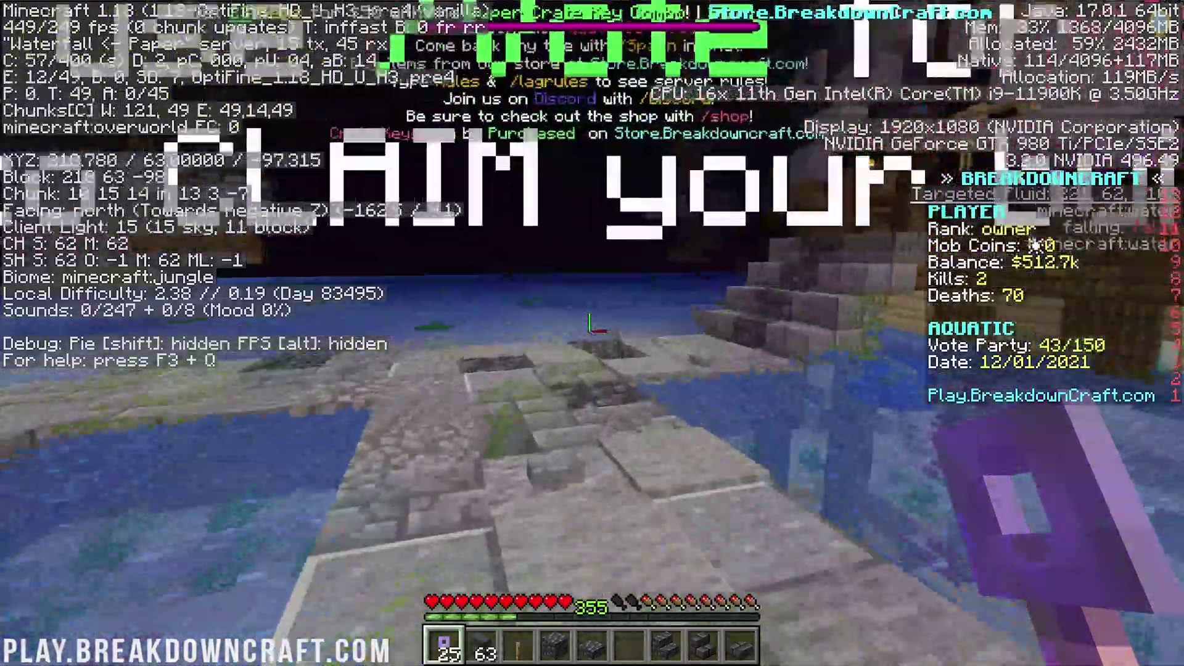
key(w)
scroll(592, 333, down, 5)
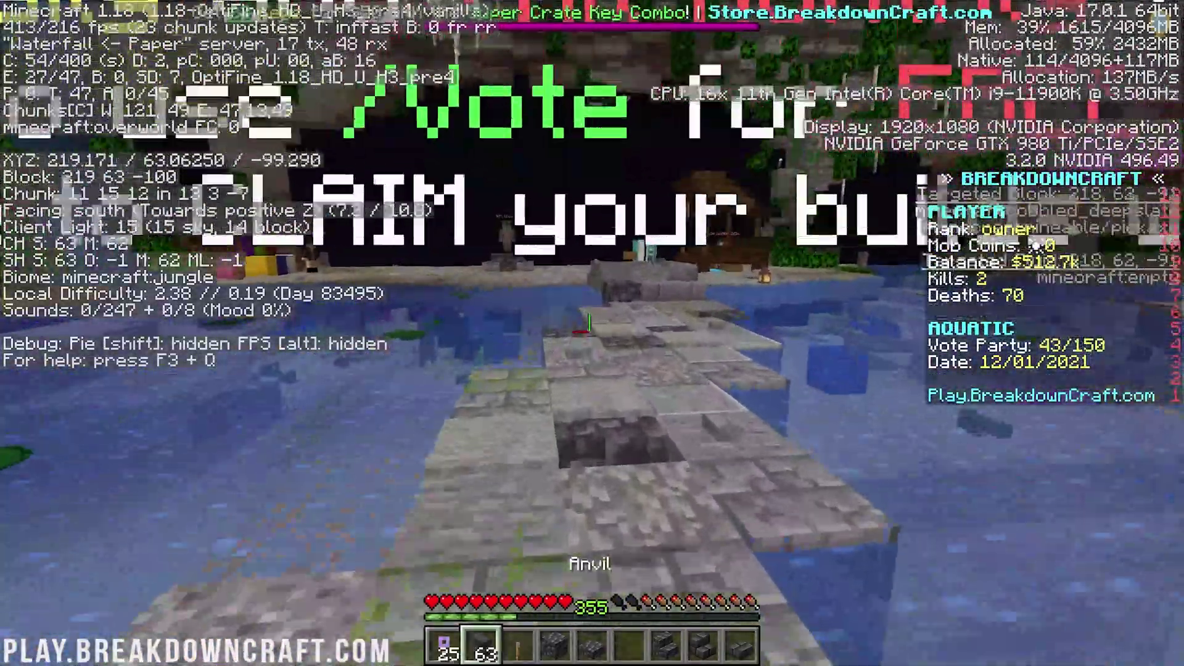
key(w)
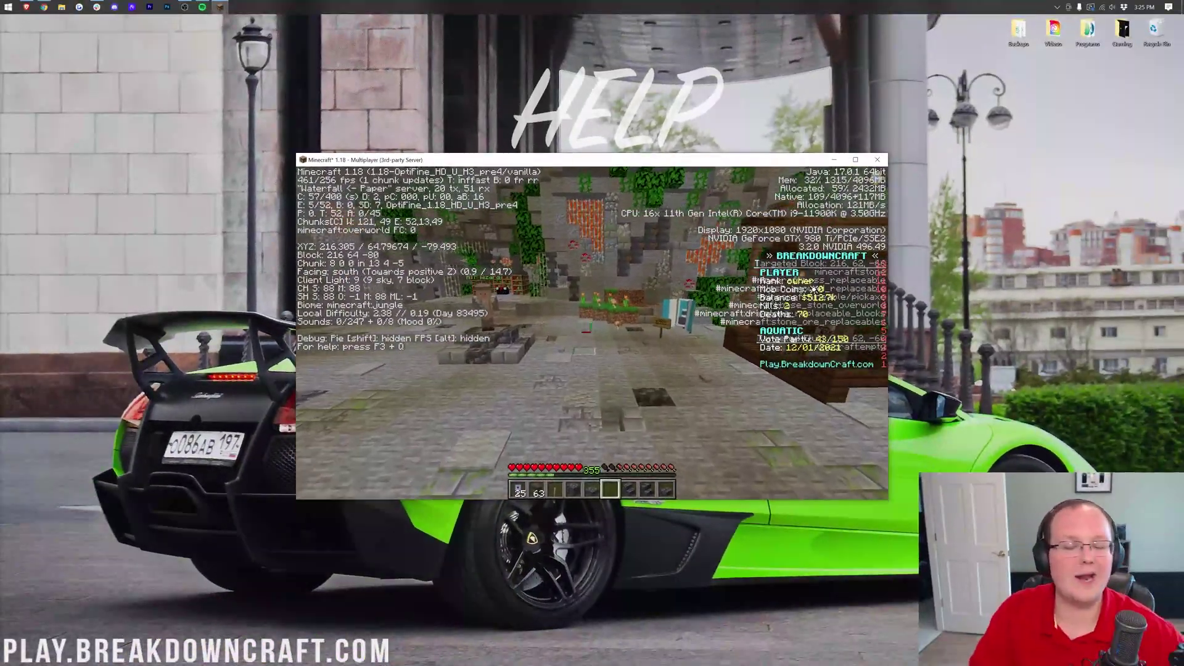
key(w)
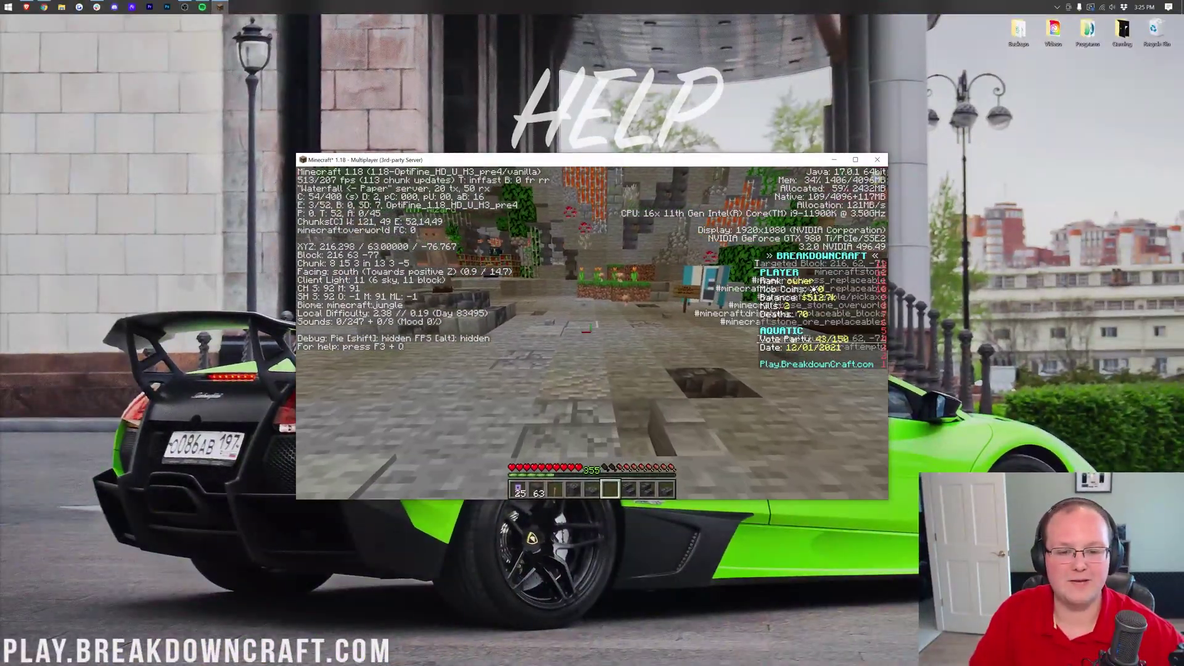